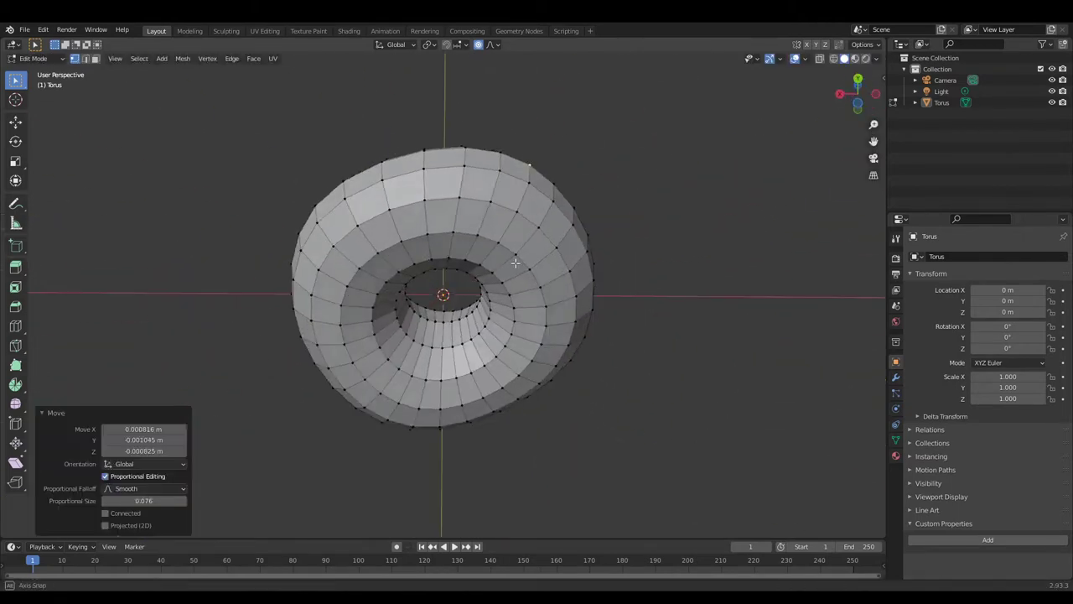
Lump the torus with proportional vertex moves, then add a Subdivision Surface modifier.
key(g)
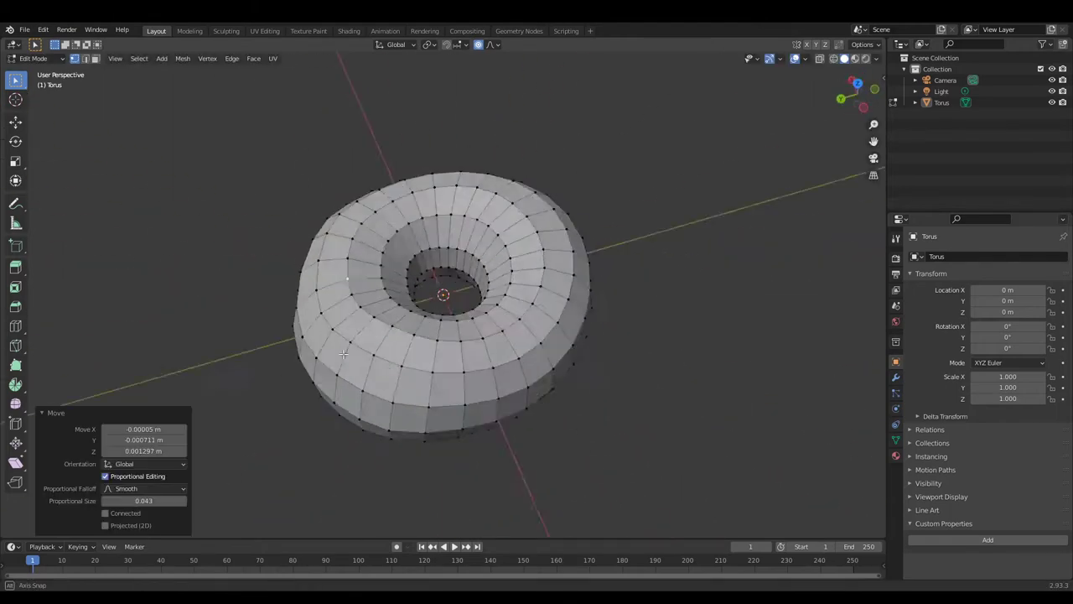
click(442, 291)
click(897, 379)
click(989, 256)
click(797, 452)
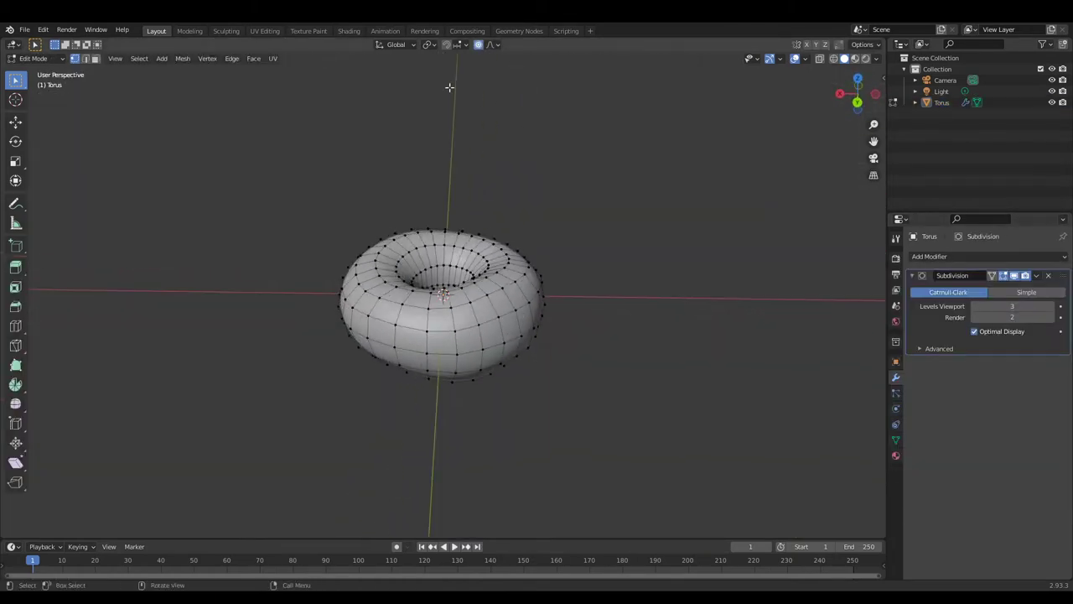
Add a Displace modifier with strength 0.100 and midlevel lowered to 0.417.
click(964, 256)
click(950, 327)
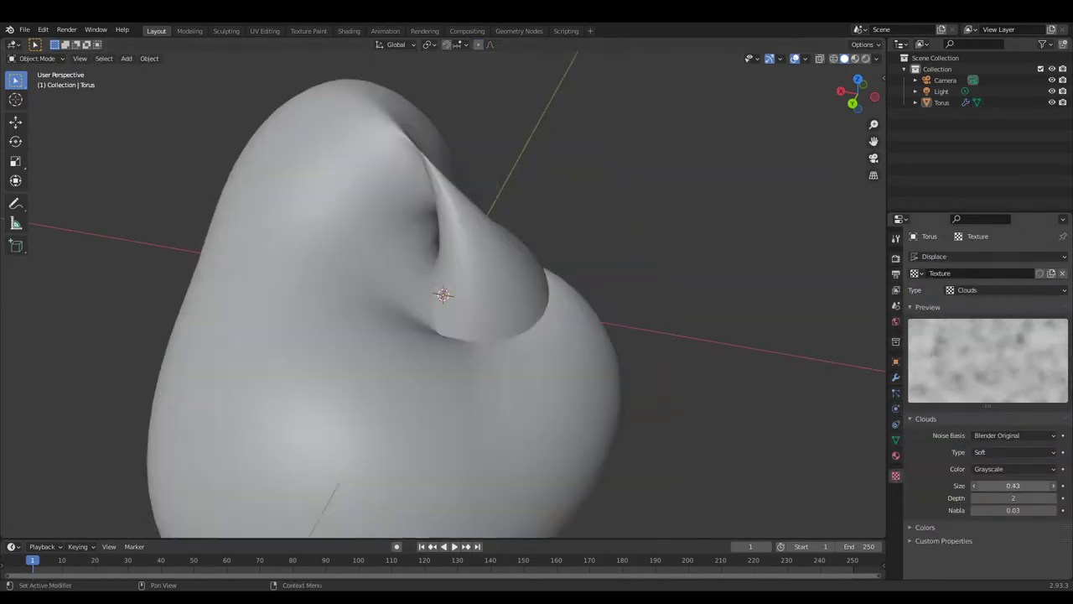
text(0.1)
key(Return)
mouse_move(598, 260)
middle_down()
mouse_move(561, 417)
mouse_move(376, 274)
middle_up()
drag(1013, 450, 1001, 450)
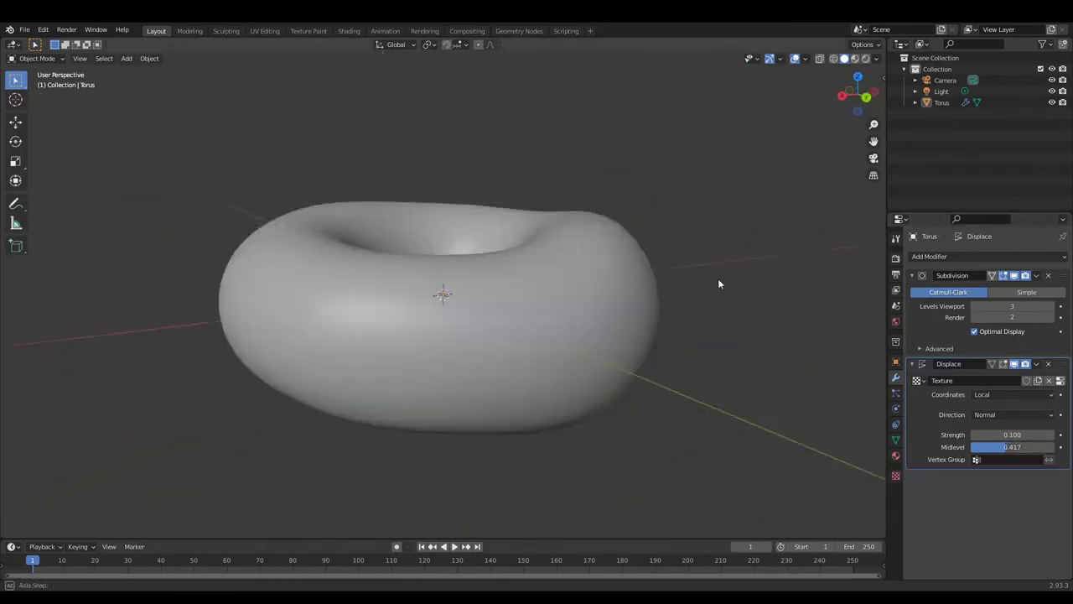
middle_drag(718, 279, 692, 300)
mouse_move(693, 386)
middle_down()
mouse_move(784, 367)
mouse_move(716, 377)
mouse_move(766, 410)
mouse_move(738, 363)
mouse_move(742, 444)
mouse_move(661, 340)
middle_up()
key(Tab)
Separate the torus's upper faces into a new Torus.001 icing object.
key(p)
click(696, 382)
key(Tab)
mouse_move(679, 384)
middle_down()
mouse_move(771, 359)
mouse_move(778, 416)
middle_up()
click(545, 317)
mouse_move(546, 321)
middle_down()
mouse_move(751, 391)
mouse_move(646, 367)
mouse_move(841, 365)
middle_up()
key(Tab)
Give Torus.001 a Solidify modifier with 0.023 m thickness and 0.6447 offset.
click(929, 255)
click(788, 446)
middle_drag(788, 445, 805, 486)
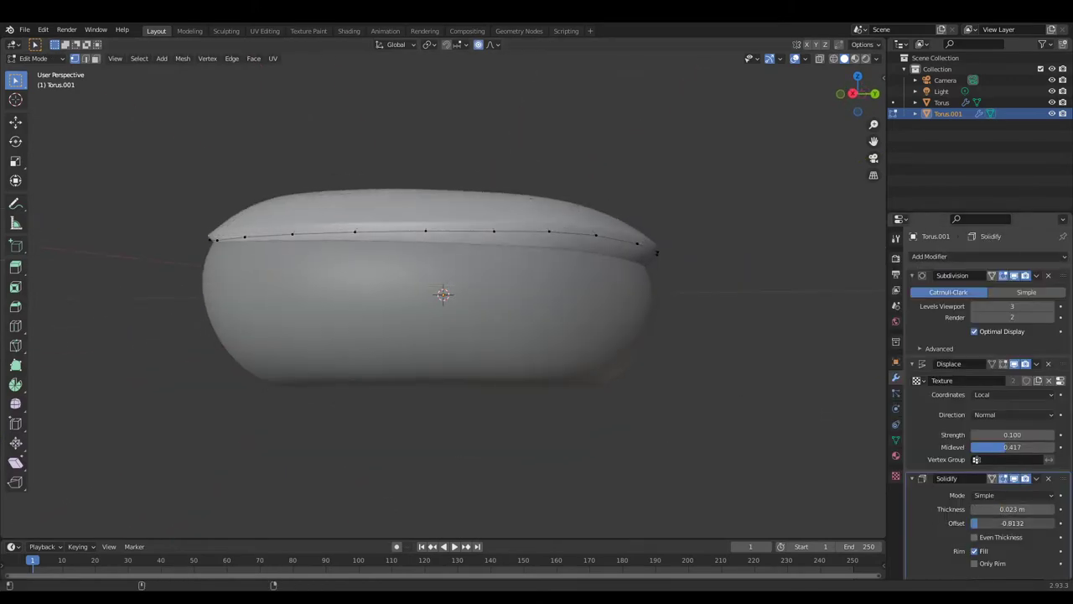
middle_drag(607, 431, 668, 434)
drag(981, 523, 986, 527)
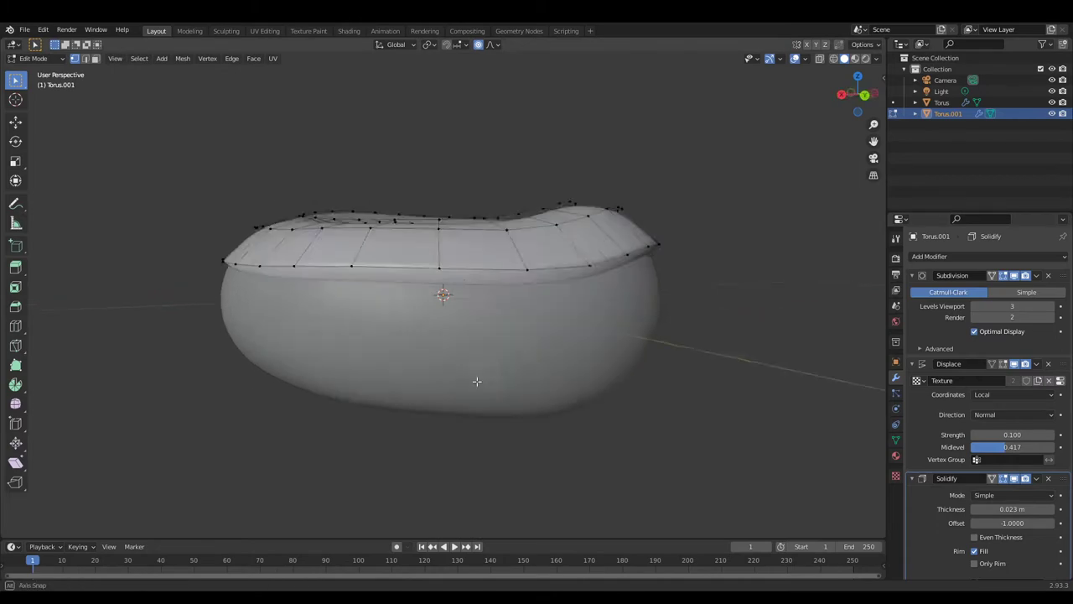
mouse_move(474, 378)
middle_down()
mouse_move(618, 441)
mouse_move(783, 420)
mouse_move(560, 456)
middle_up()
middle_drag(497, 273, 701, 328)
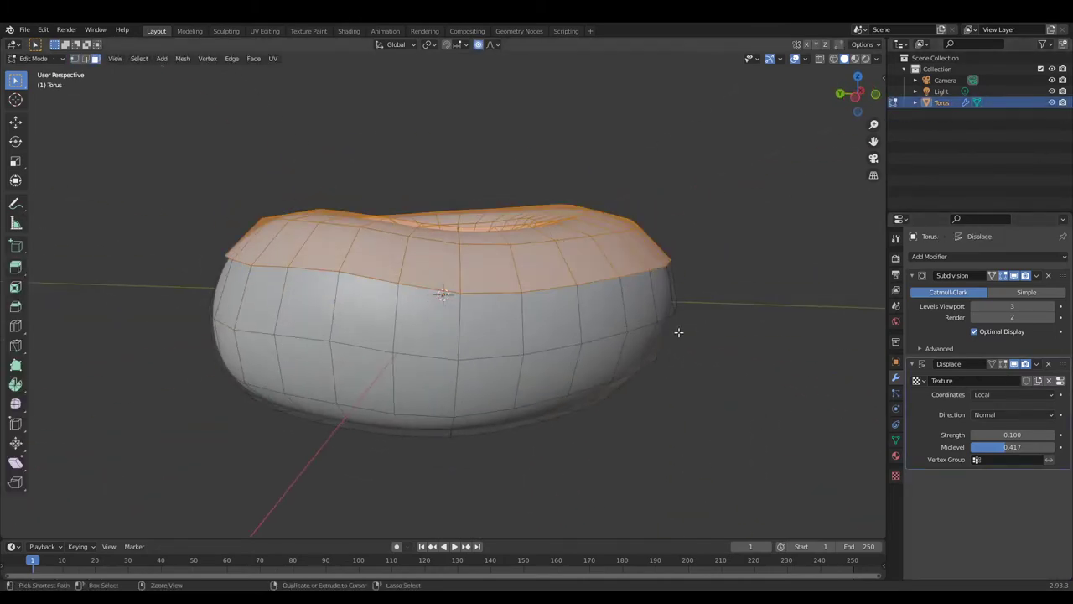
Raise the icing's top ring of vertices along the Z axis.
key(1)
key(g)
key(z)
click(693, 334)
right_click(662, 369)
mouse_move(666, 374)
middle_down()
mouse_move(688, 395)
mouse_move(642, 427)
mouse_move(562, 109)
mouse_move(579, 217)
mouse_move(638, 125)
mouse_move(688, 151)
middle_up()
Remove the Displace modifier from the icing and expand the Solidify options.
click(1048, 363)
middle_drag(700, 359, 663, 415)
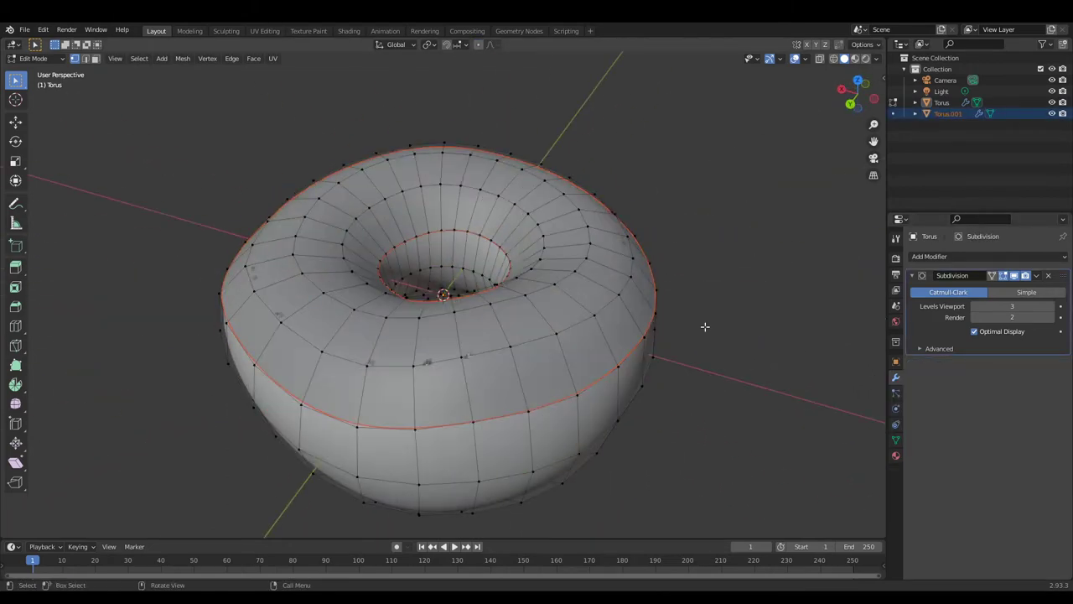
mouse_move(704, 326)
middle_down()
mouse_move(783, 292)
mouse_move(914, 387)
middle_up()
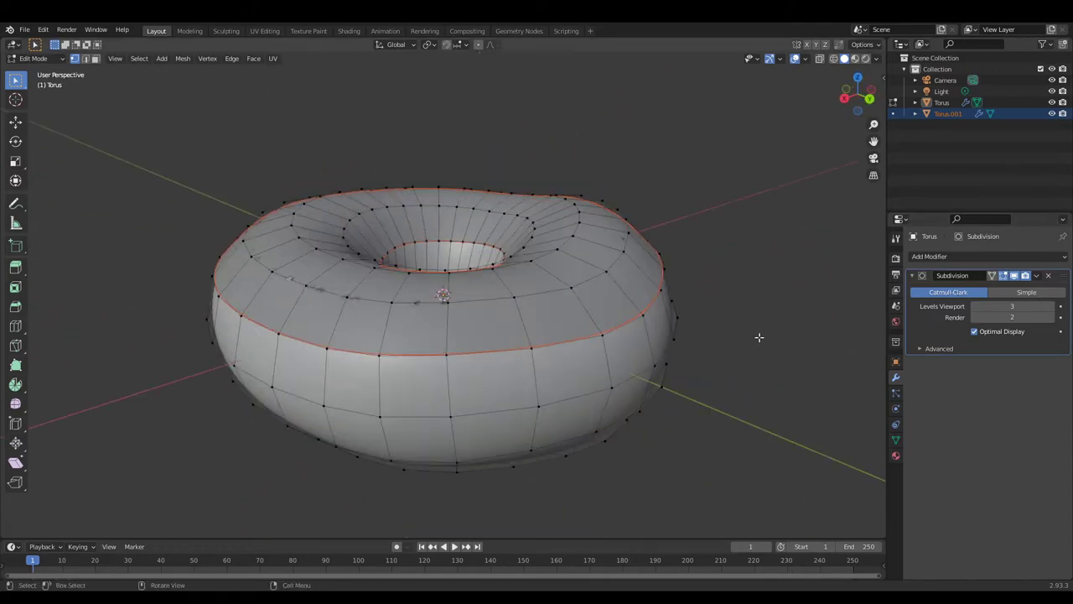
click(1036, 363)
key(Tab)
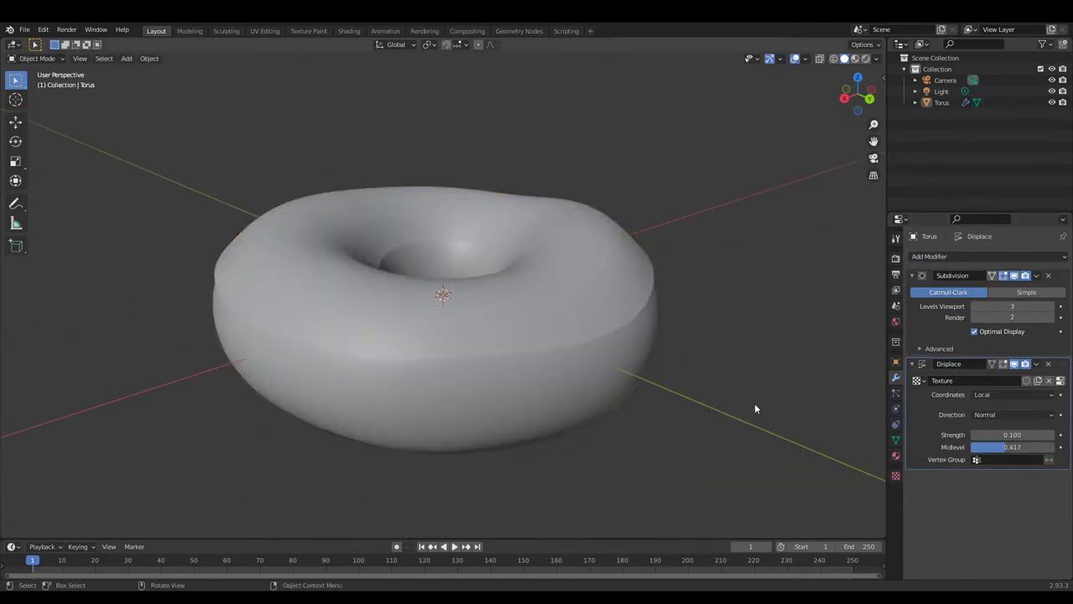
key(Tab)
middle_drag(503, 241, 557, 312)
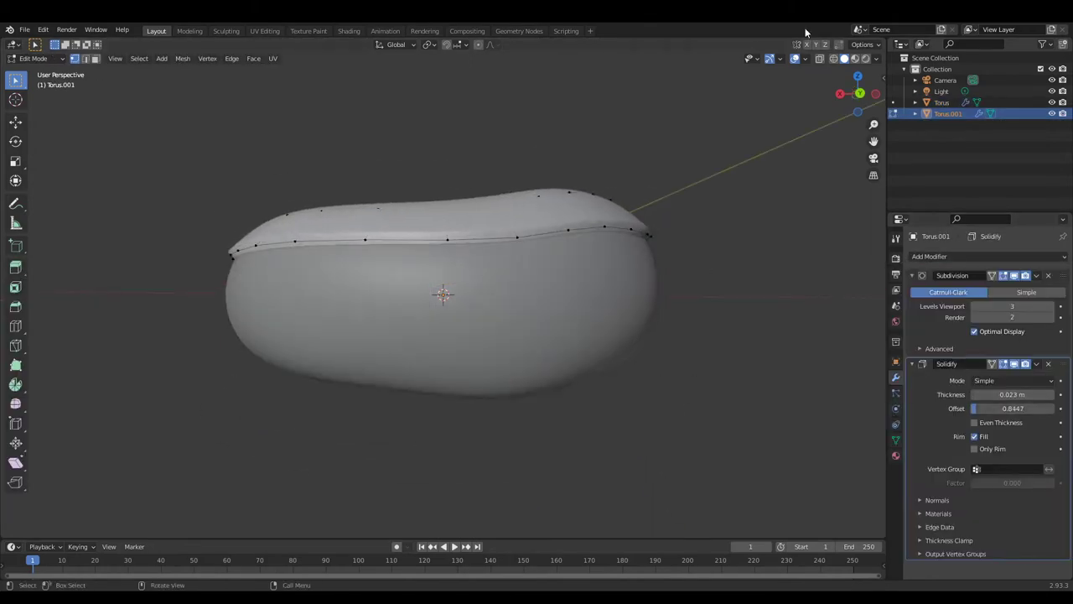
Subdivide the icing mesh from a top-down view and deselect everything.
middle_drag(719, 307, 761, 369)
mouse_move(636, 384)
middle_down()
mouse_move(659, 383)
mouse_move(503, 359)
middle_up()
right_click(543, 353)
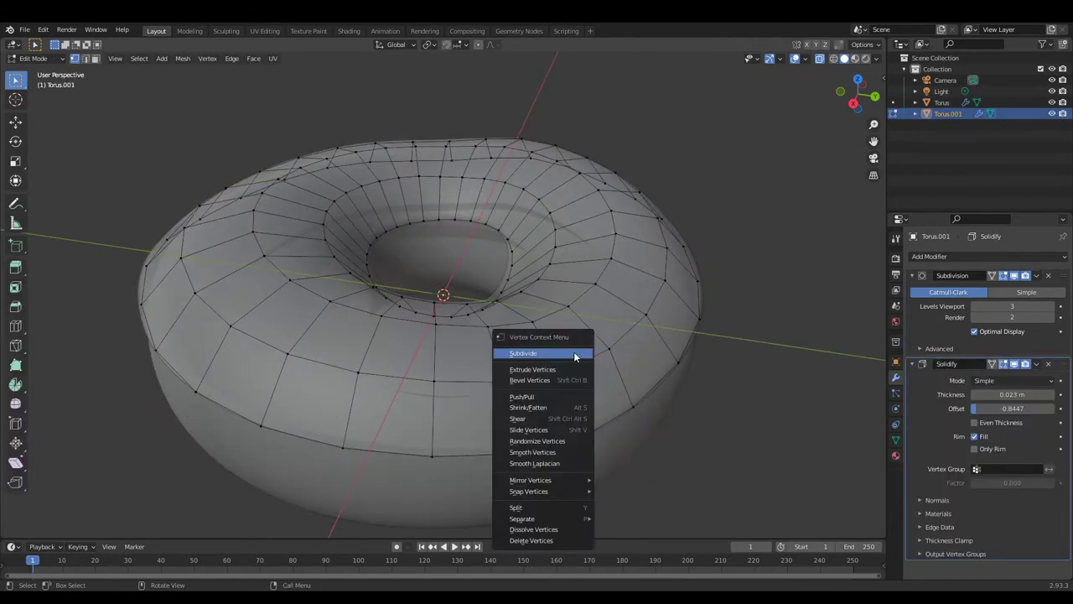
click(575, 354)
key(alt+a)
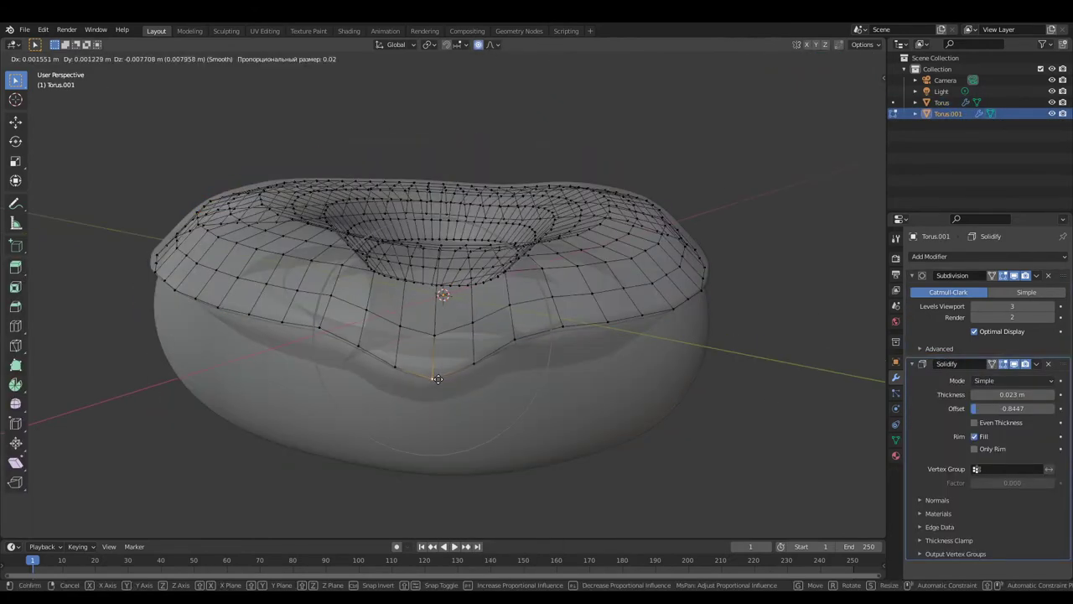
Try extruding an icing-edge vertex into a drip, then undo it.
middle_drag(432, 320, 450, 50)
click(377, 341)
key(e)
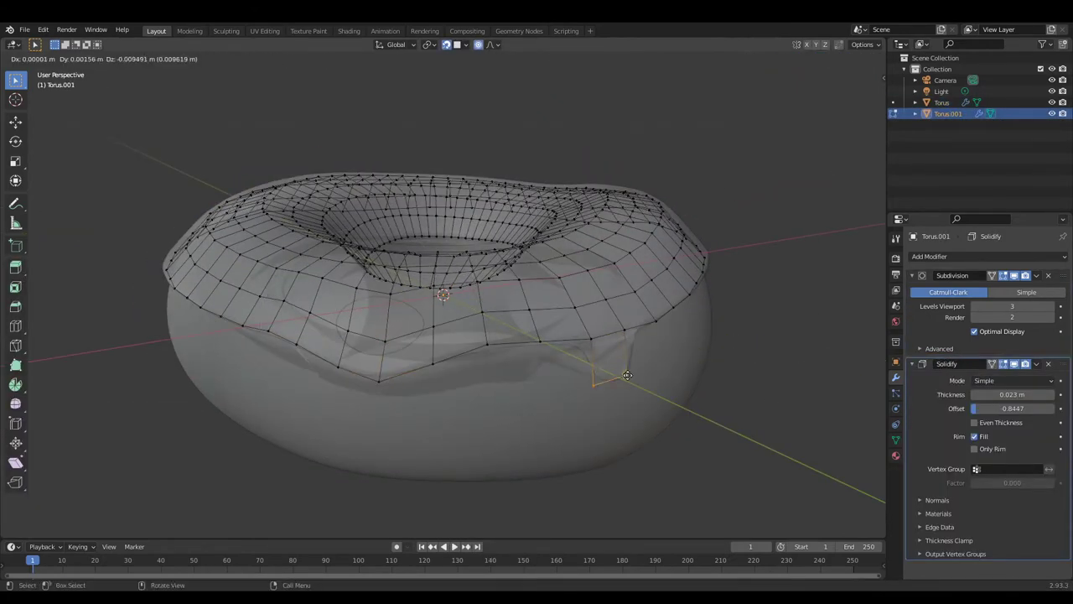
click(377, 352)
middle_drag(377, 352, 255, 201)
scroll(255, 201, up, 4)
key(ctrl+z)
middle_drag(582, 229, 842, 258)
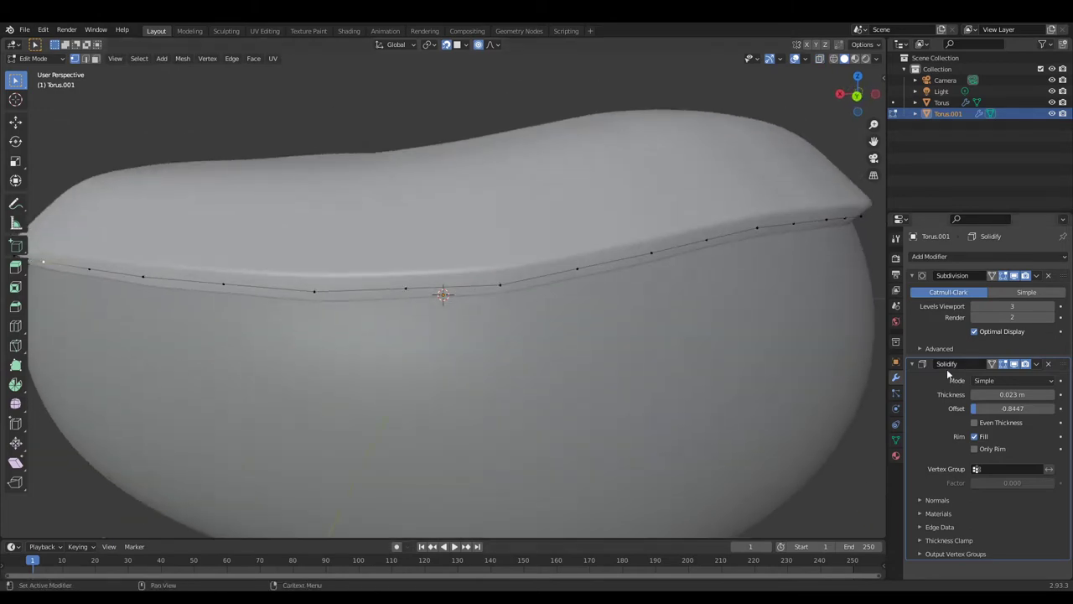
Set the Solidify inner crease to 0.349 and move Solidify above Subdivision.
drag(1013, 543, 1036, 543)
click(1036, 363)
click(1006, 436)
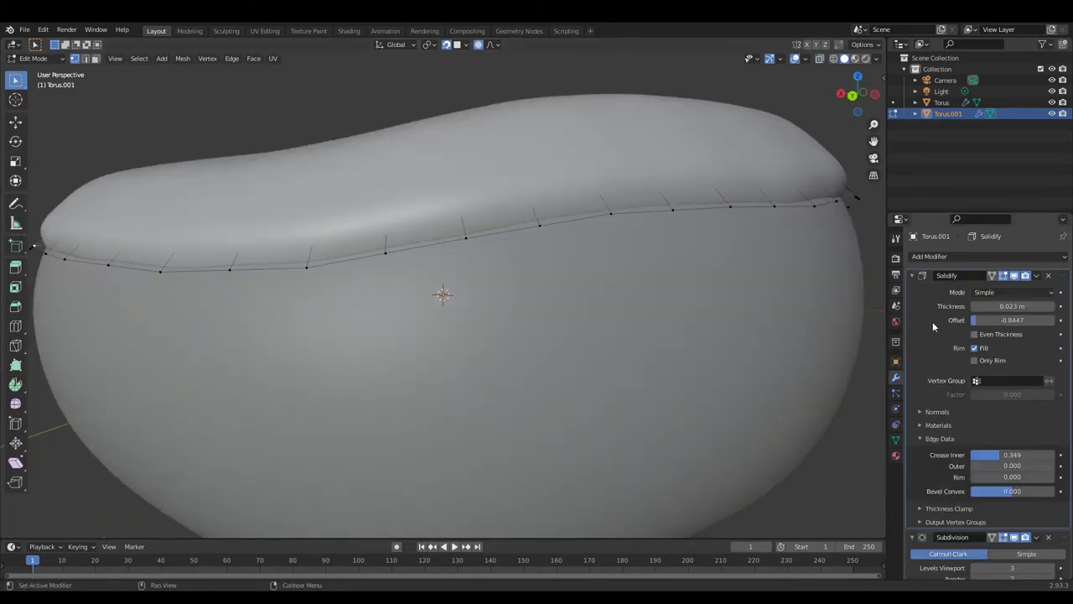
Extrude another rim vertex downward as a drip, then undo it.
click(511, 361)
key(e)
click(503, 403)
middle_drag(503, 402, 621, 269)
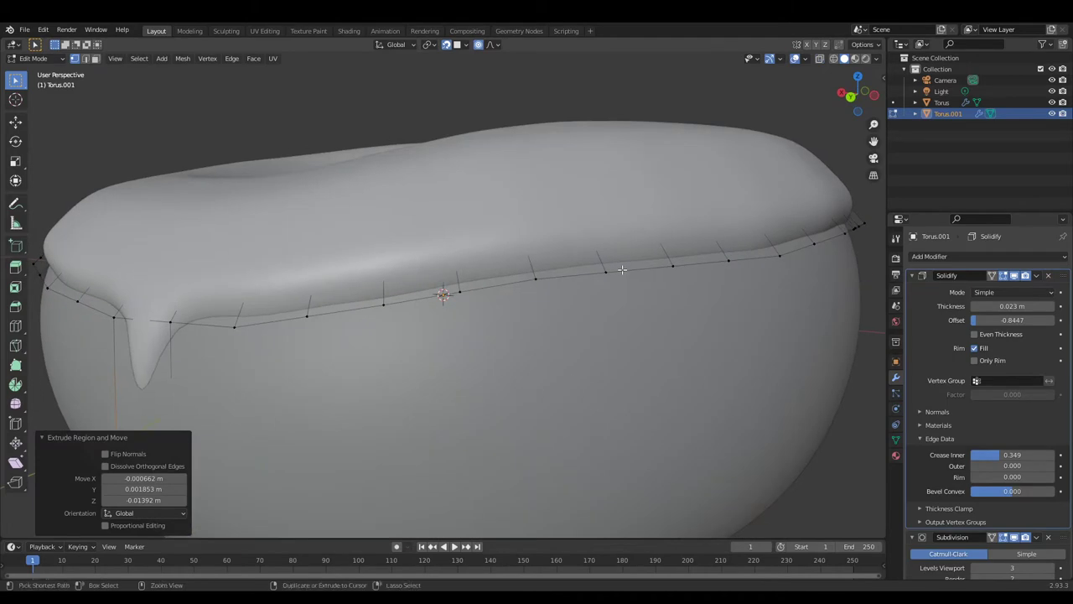
key(ctrl+z)
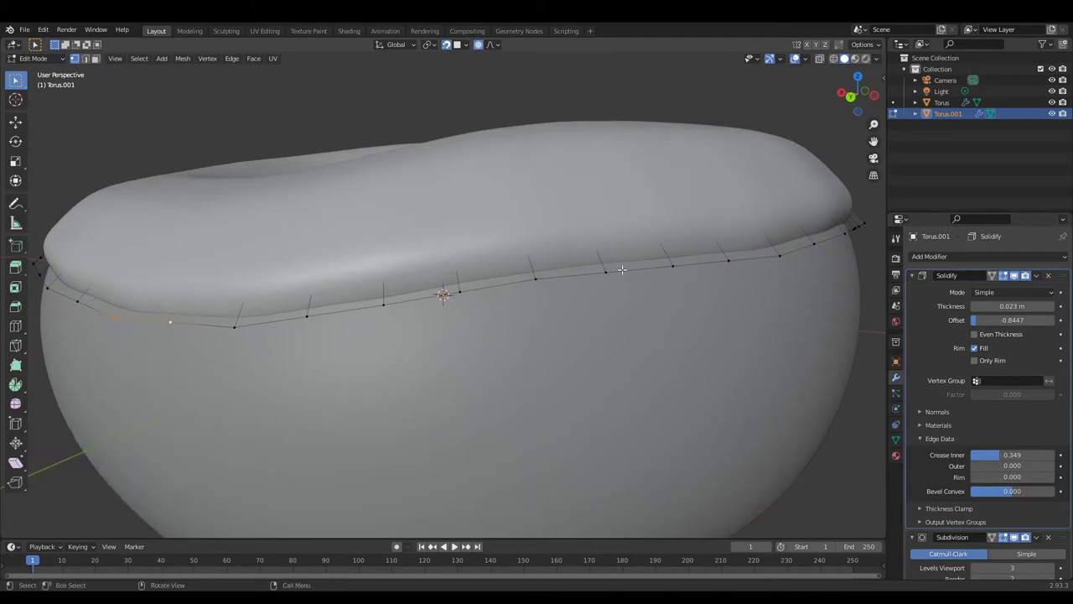
mouse_move(622, 269)
middle_down()
mouse_move(467, 339)
mouse_move(423, 344)
middle_up()
Pull part of the icing edge down in see-through view and check the shape.
key(alt+z)
key(alt+z)
key(alt+z)
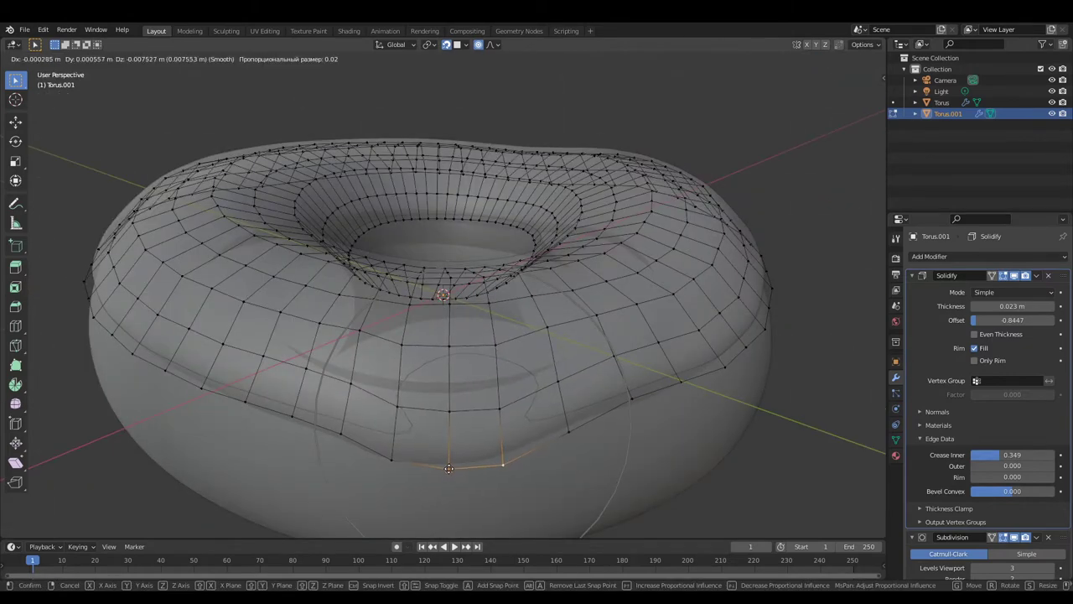
click(448, 468)
key(Tab)
key(alt+z)
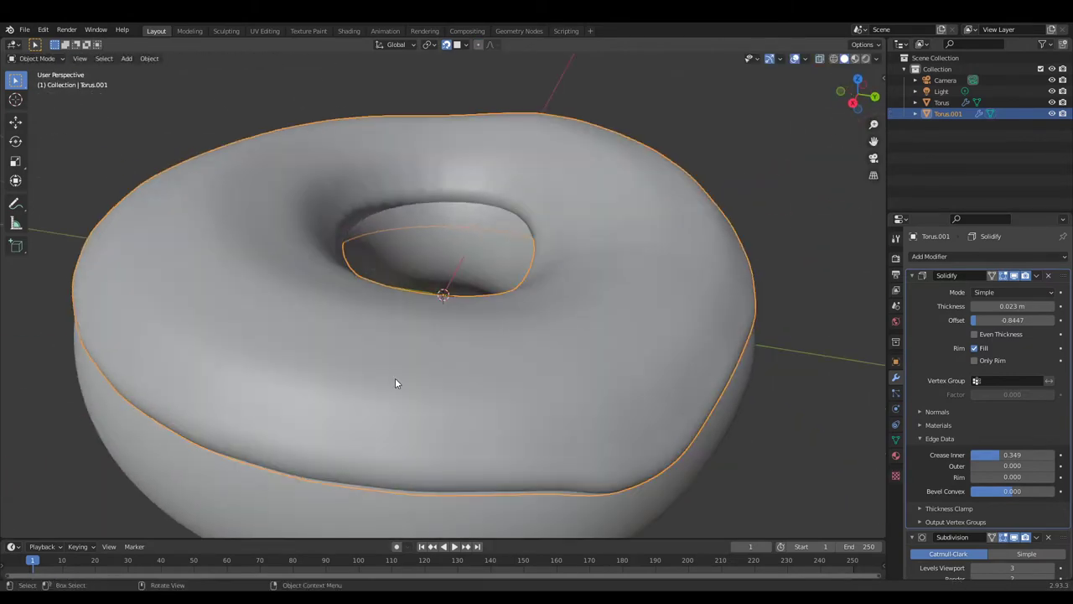
middle_drag(395, 384, 486, 391)
key(Tab)
key(alt+z)
Drag a rim edge down with proportional falloff and extrude it into a drip.
click(447, 361)
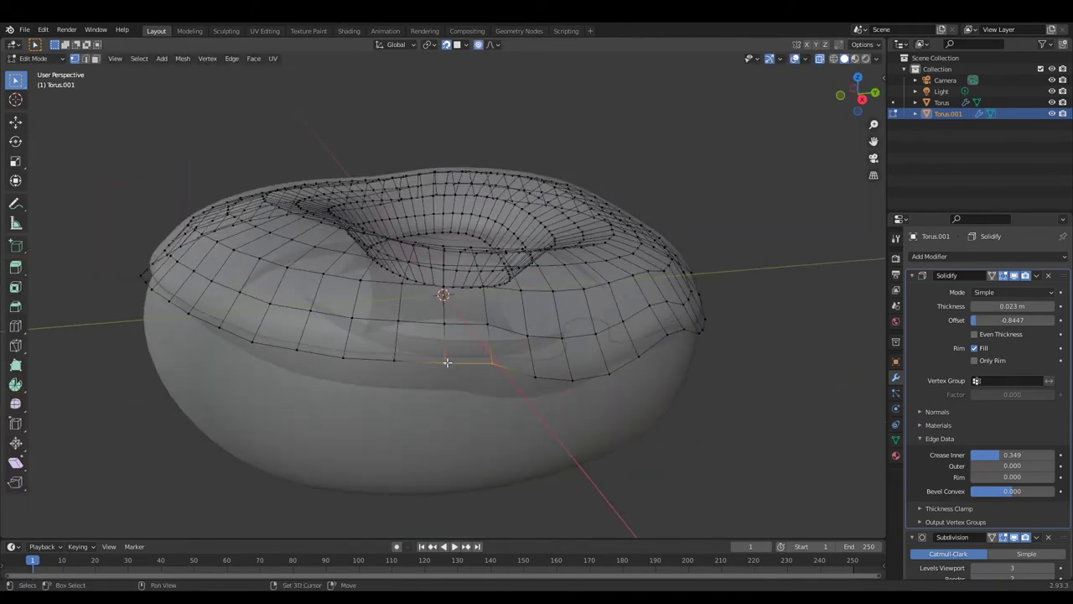
drag(447, 361, 423, 400)
key(g)
click(420, 430)
middle_drag(420, 430, 441, 412)
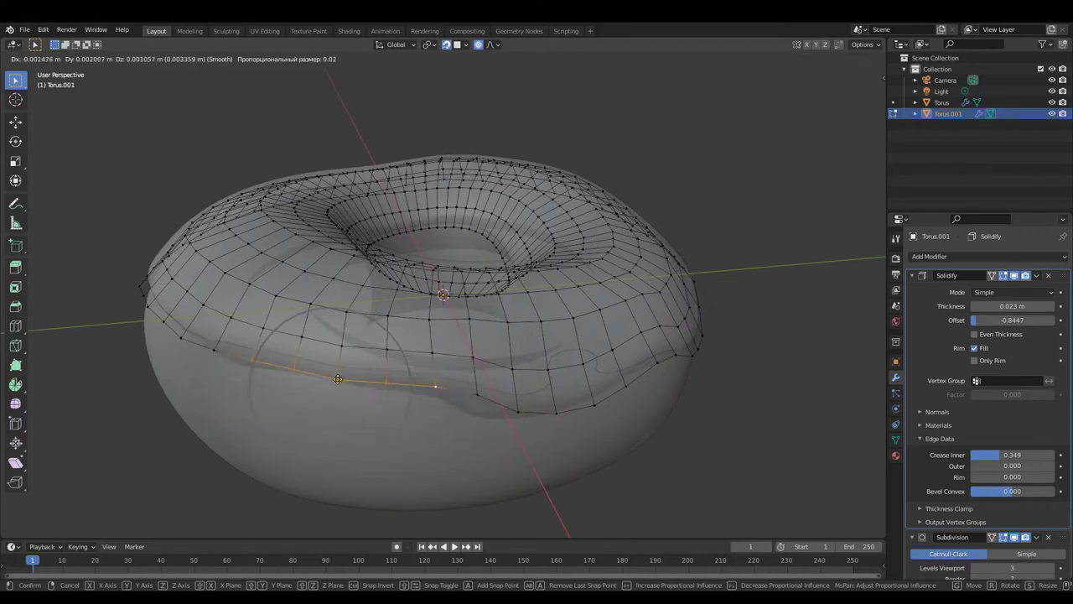
middle_drag(475, 401, 363, 363)
key(e)
click(433, 407)
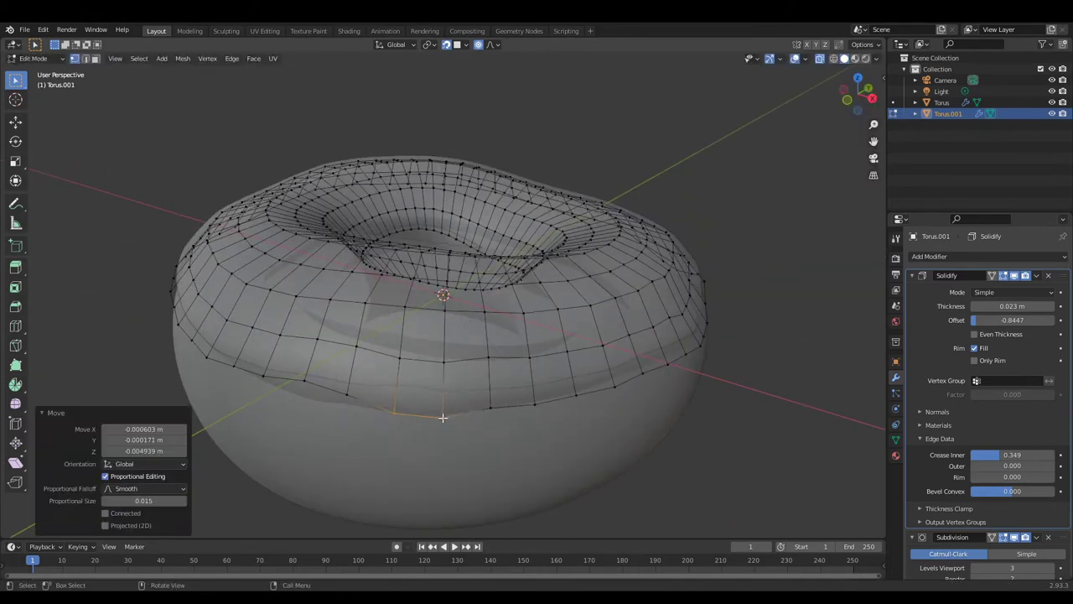
middle_drag(433, 407, 405, 435)
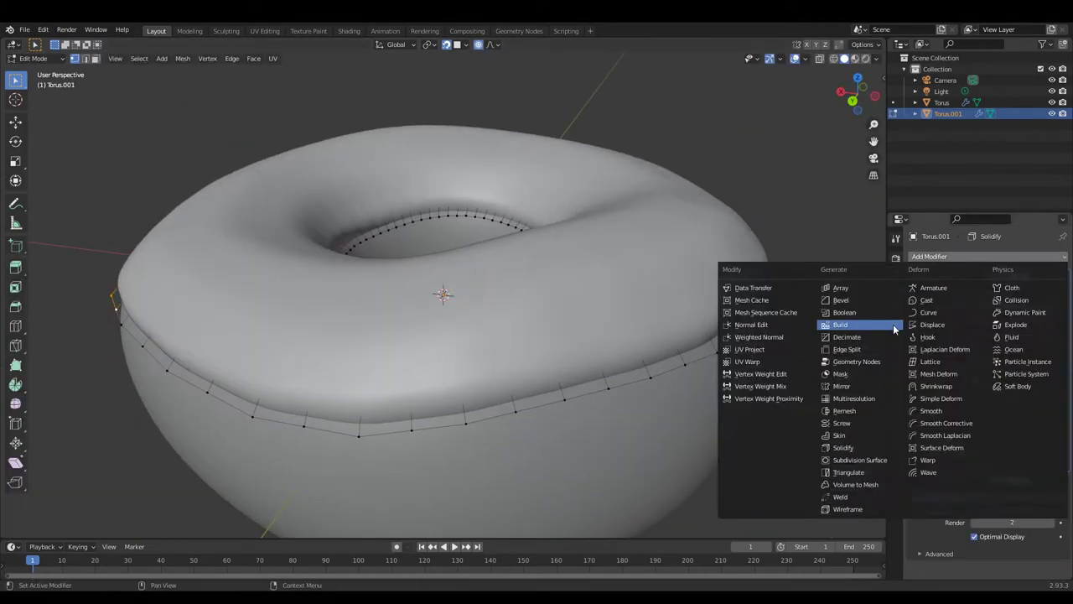
Add a Shrinkwrap modifier targeting Torus at the top of the icing's stack.
click(993, 387)
click(1061, 497)
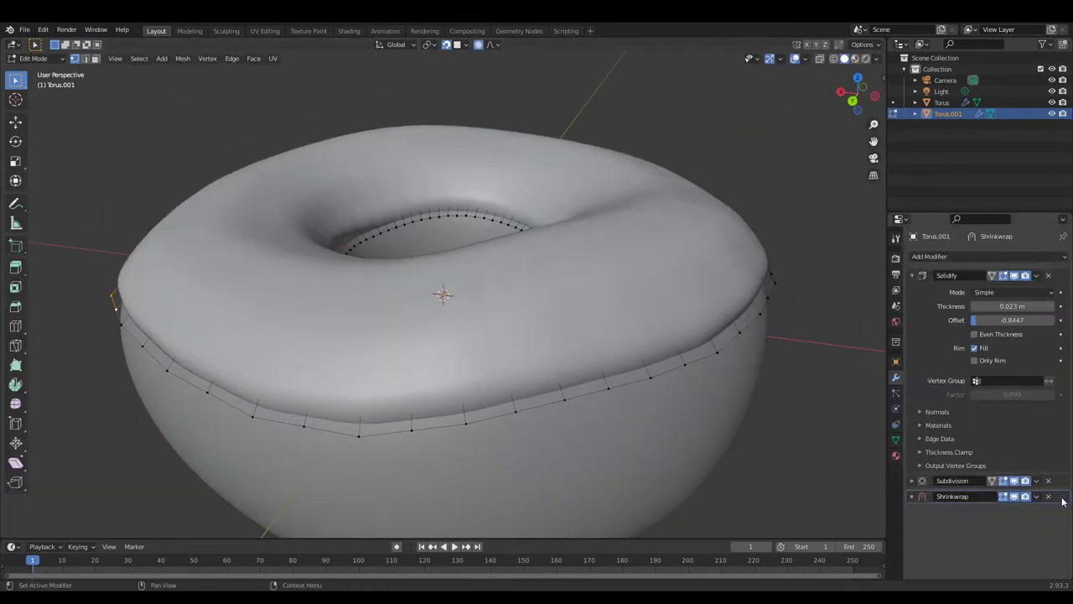
drag(1063, 497, 987, 321)
click(557, 317)
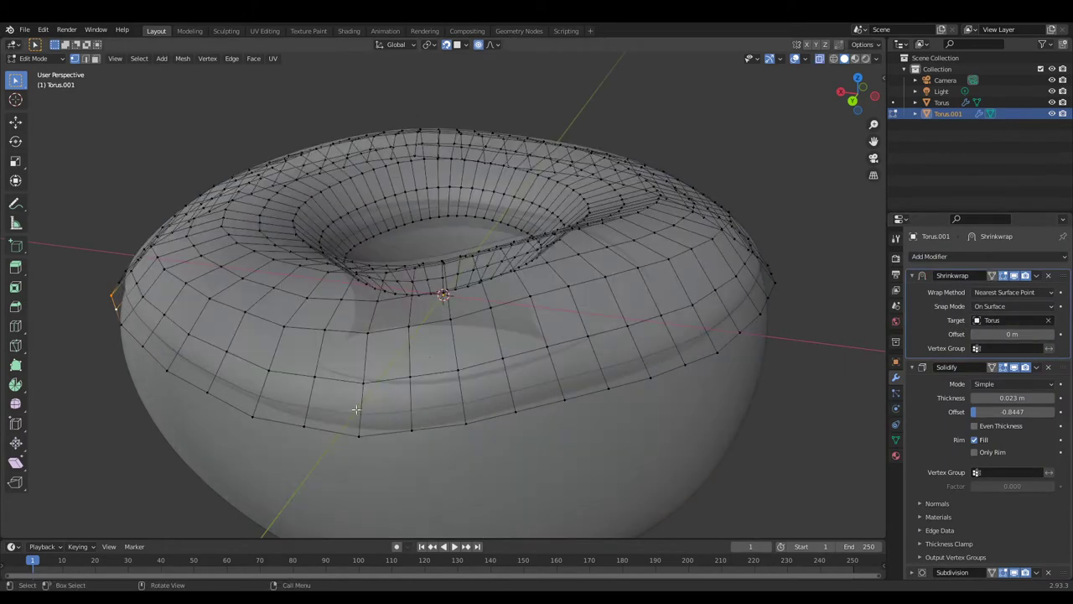
click(474, 429)
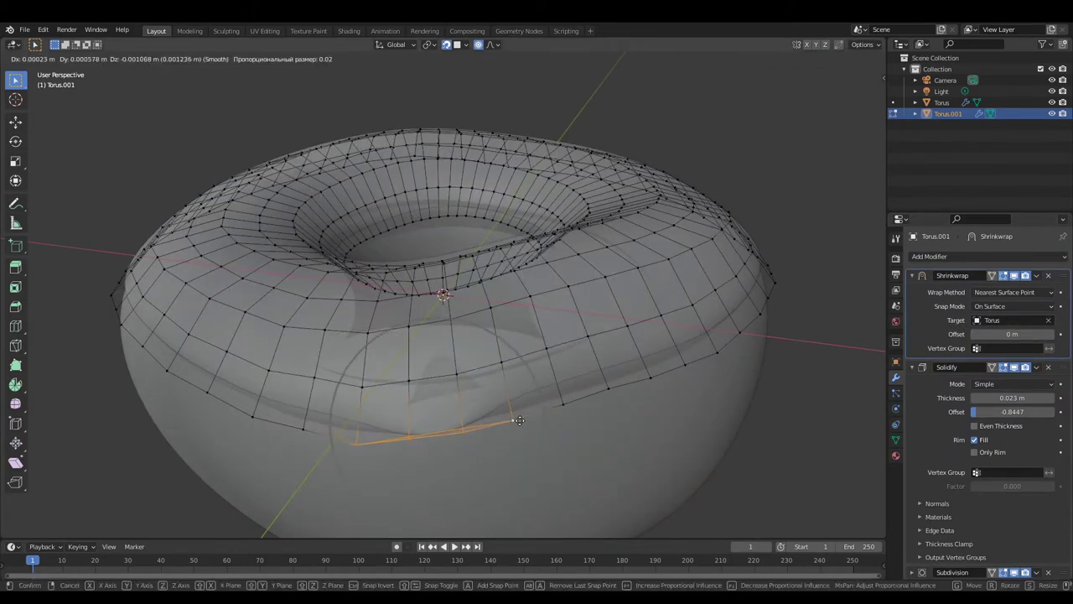
click(515, 494)
key(Tab)
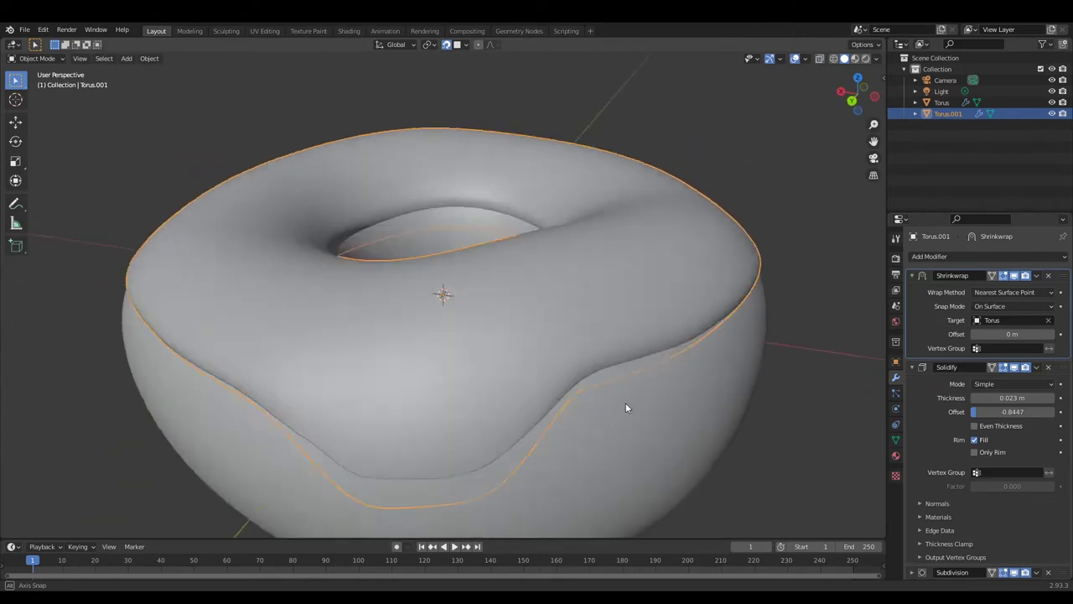
Undo back until Solidify shows 0.002 m thickness and 1.0000 offset.
key(ctrl+z)
key(ctrl+z)
key(ctrl+z)
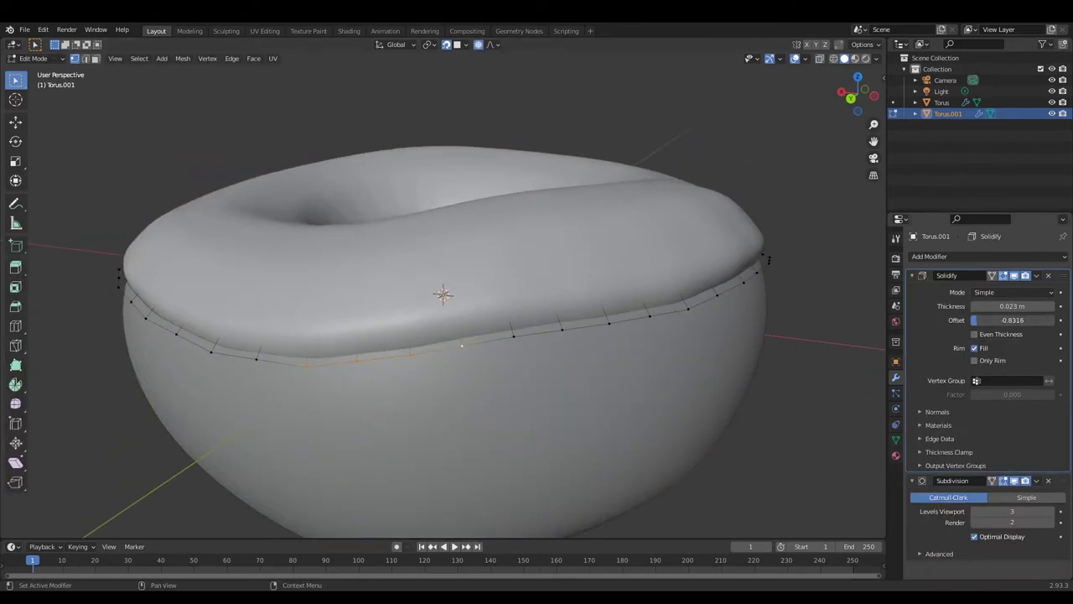
key(ctrl+z)
key(ctrl+z)
key(ctrl+z)
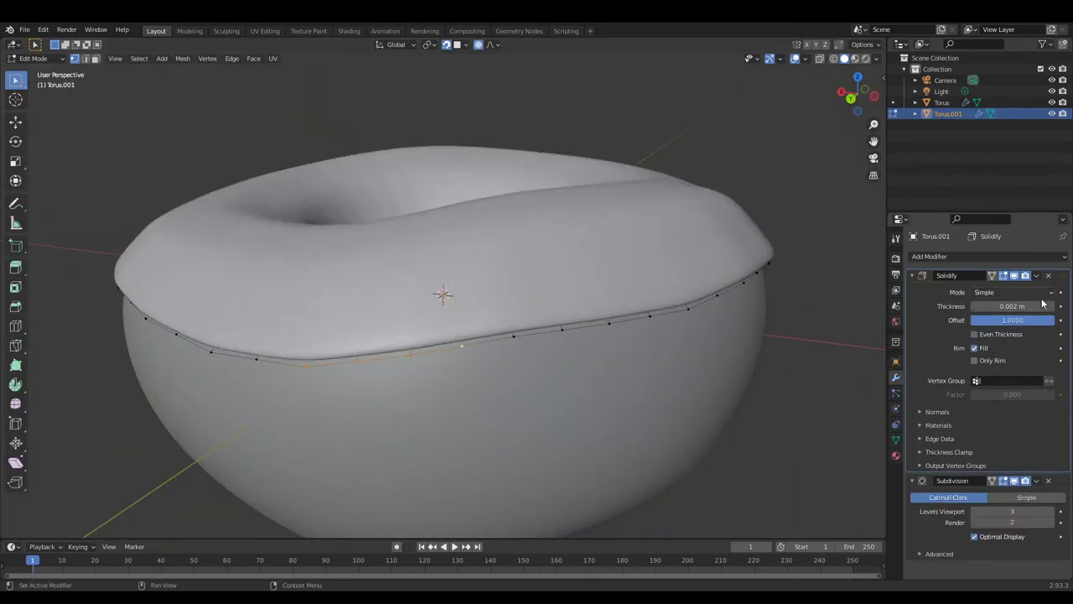
key(ctrl+z)
key(ctrl+z)
key(ctrl+z)
click(985, 256)
Add a Shrinkwrap modifier to the icing, move it to the top, and target the Torus.
click(946, 376)
drag(1058, 373, 1059, 262)
click(1013, 303)
click(1006, 336)
Pull the selected icing edge loop downward and check it from the left side view.
key(g)
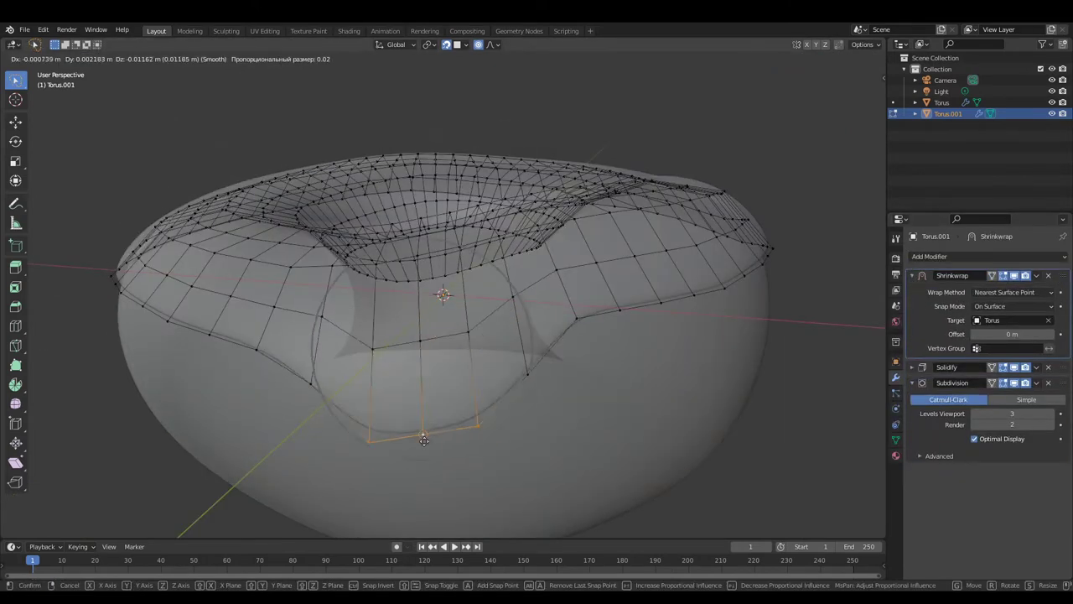
click(487, 423)
middle_drag(586, 366, 469, 361)
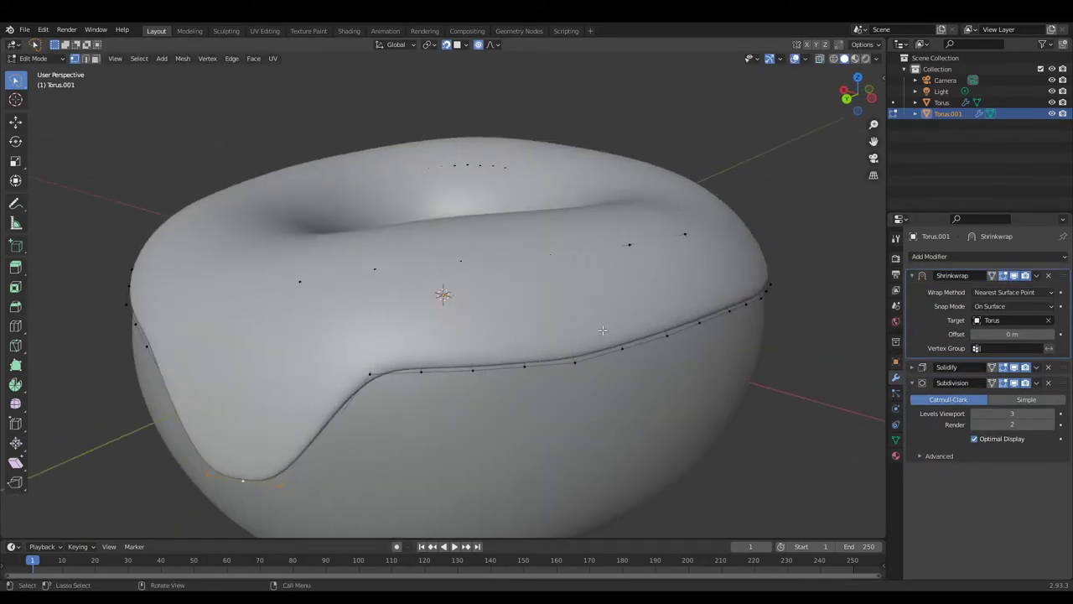
key(ctrl+KP_3)
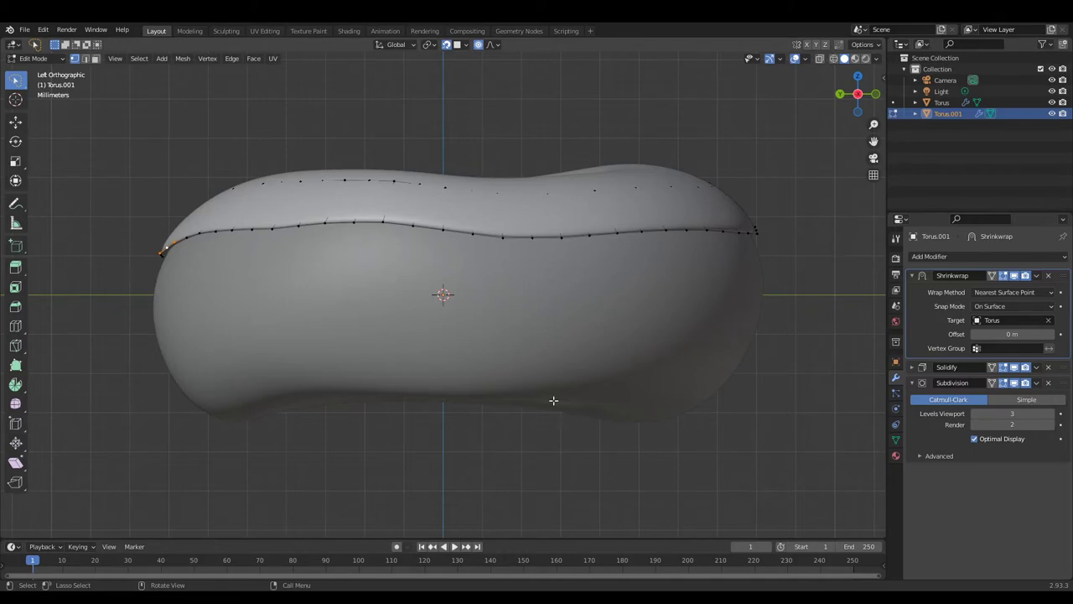
middle_drag(553, 400, 579, 293)
Soft-move a few icing vertices and pull a lower rim region down.
key(g)
click(582, 289)
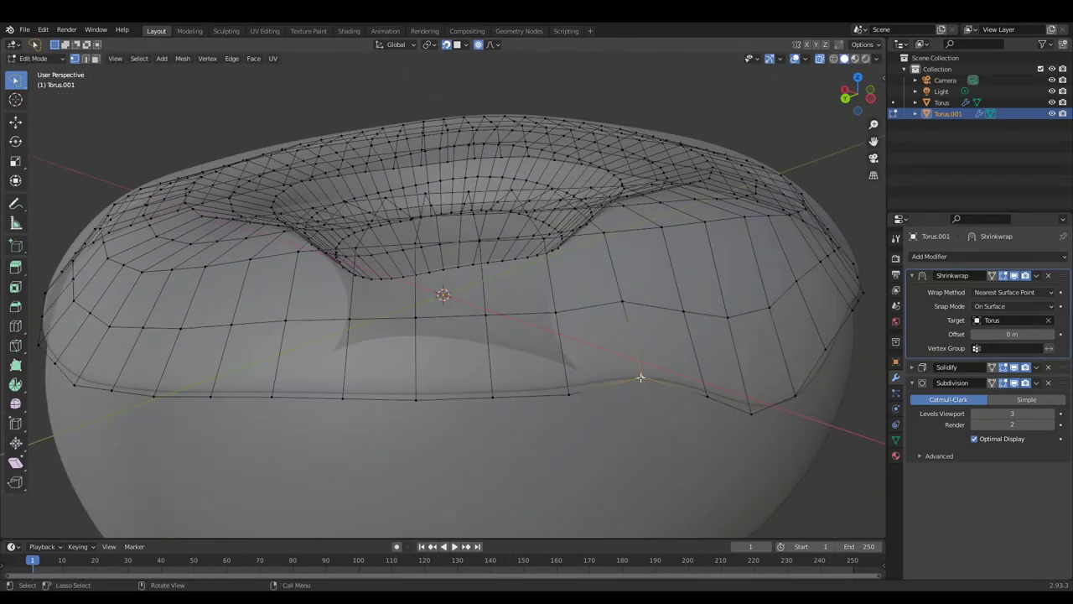
key(g)
click(478, 381)
middle_drag(478, 381, 442, 382)
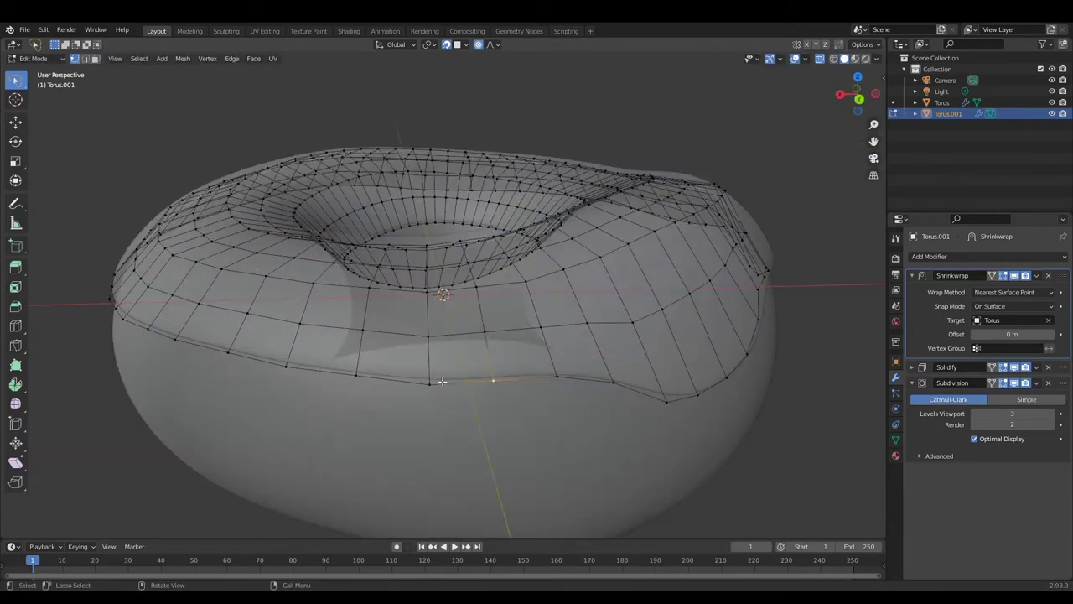
Pull the lower-left icing rim down into a drip.
key(g)
middle_drag(448, 274, 336, 378)
key(g)
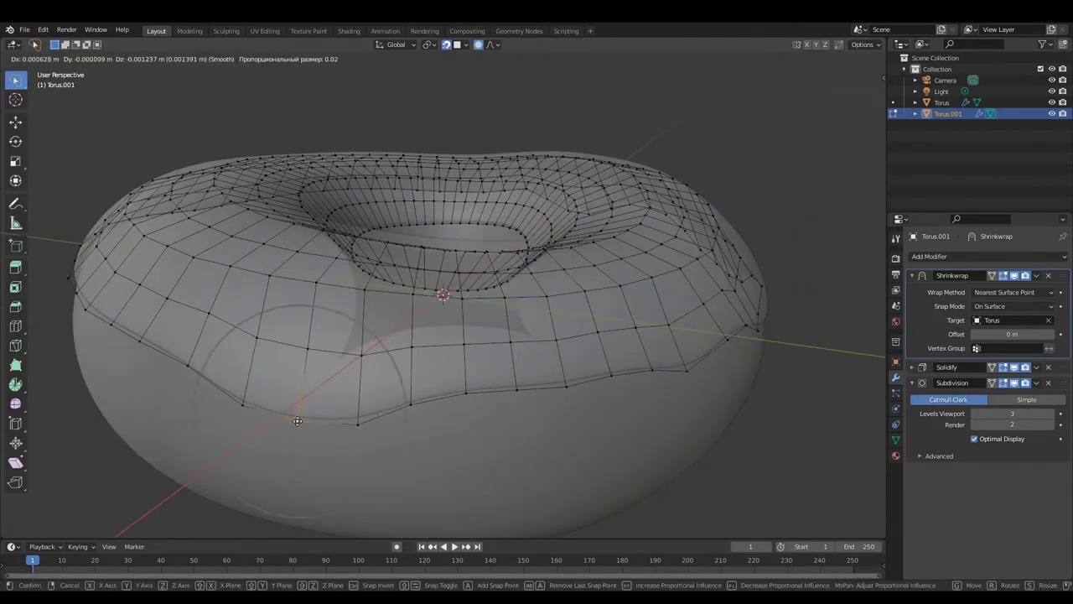
click(298, 424)
scroll(427, 371, down, 2)
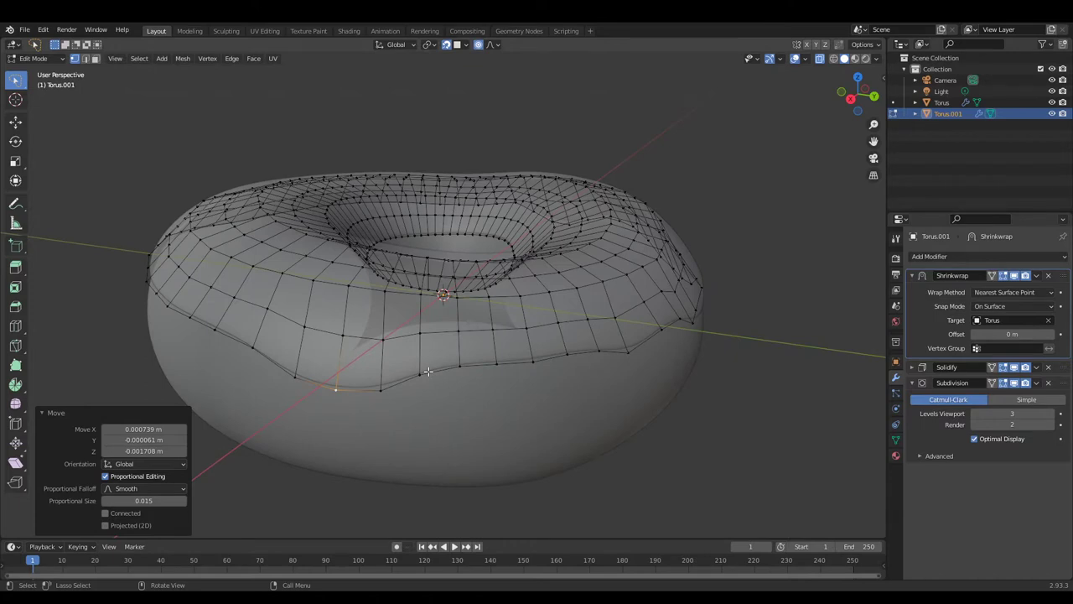
middle_drag(427, 371, 483, 270)
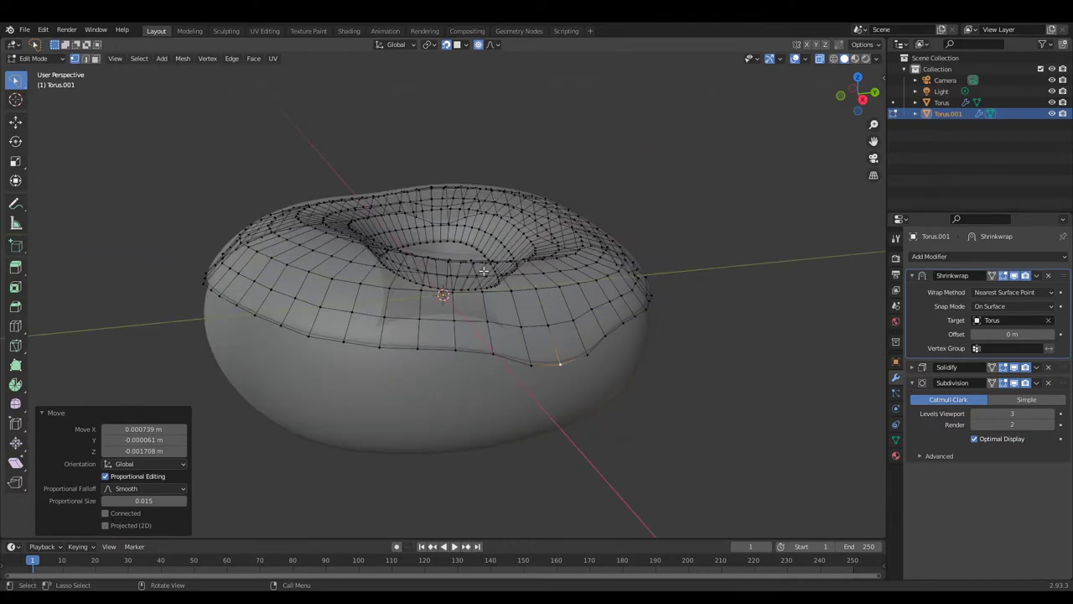
Drag a lower-left vertex and another rim vertex down into drips with falloff.
drag(344, 341, 310, 358)
middle_drag(319, 311, 484, 376)
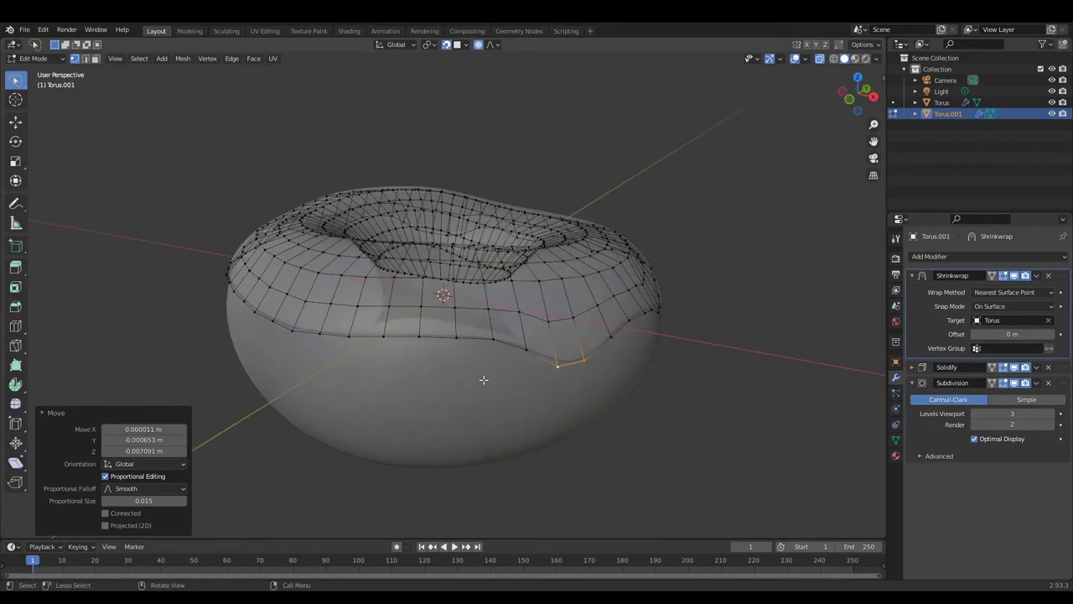
middle_drag(455, 335, 523, 350)
drag(335, 340, 360, 346)
mouse_move(361, 345)
middle_down()
mouse_move(427, 307)
mouse_move(503, 329)
middle_up()
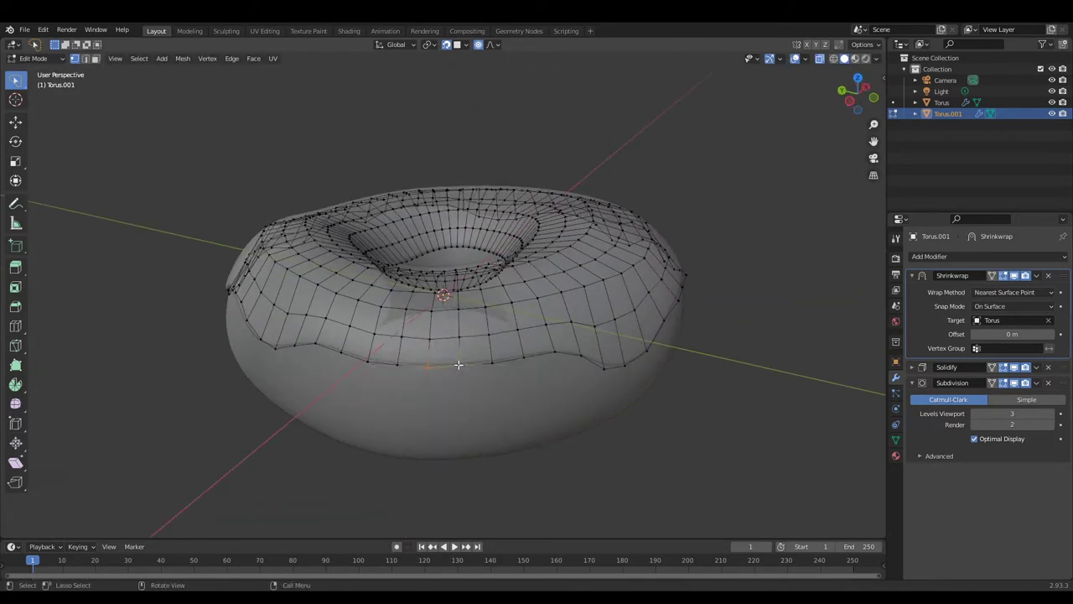
Select lower rim edges and stretch them down into a drip.
click(507, 327)
drag(559, 320, 475, 359)
middle_drag(474, 359, 444, 315)
click(443, 315)
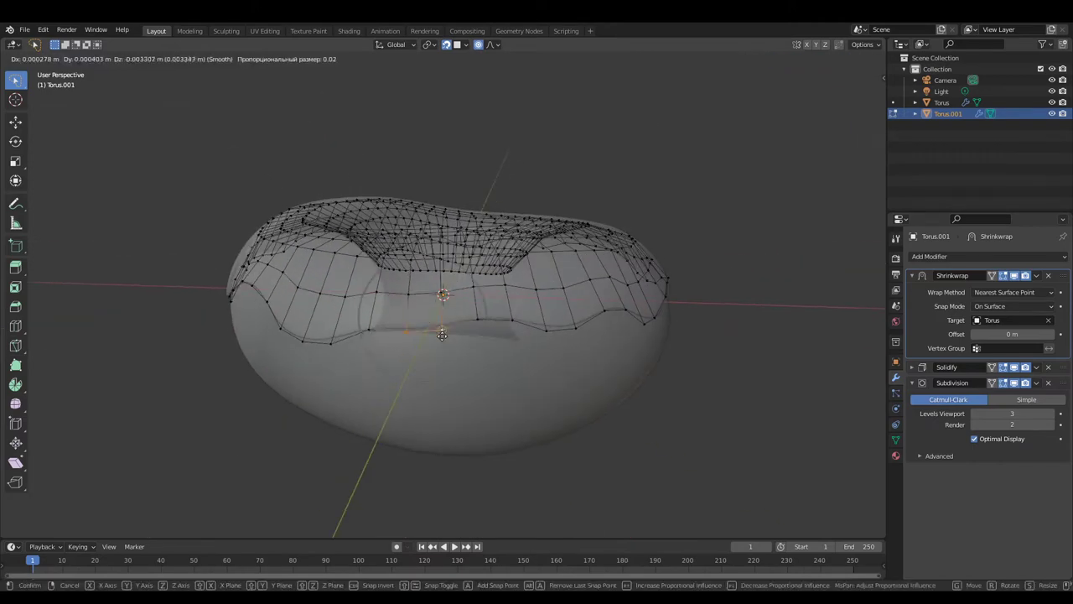
drag(378, 299, 369, 311)
Reshape rim vertices around the donut hole and nudge a front rim vertex.
middle_drag(368, 310, 358, 326)
click(358, 326)
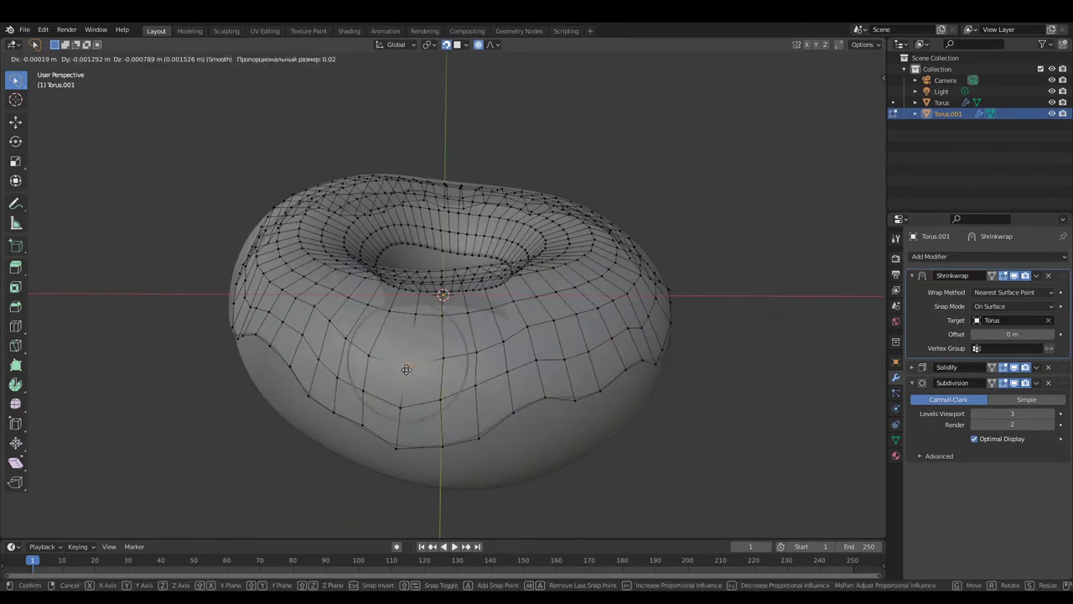
click(405, 369)
middle_drag(406, 369, 474, 379)
drag(326, 366, 332, 356)
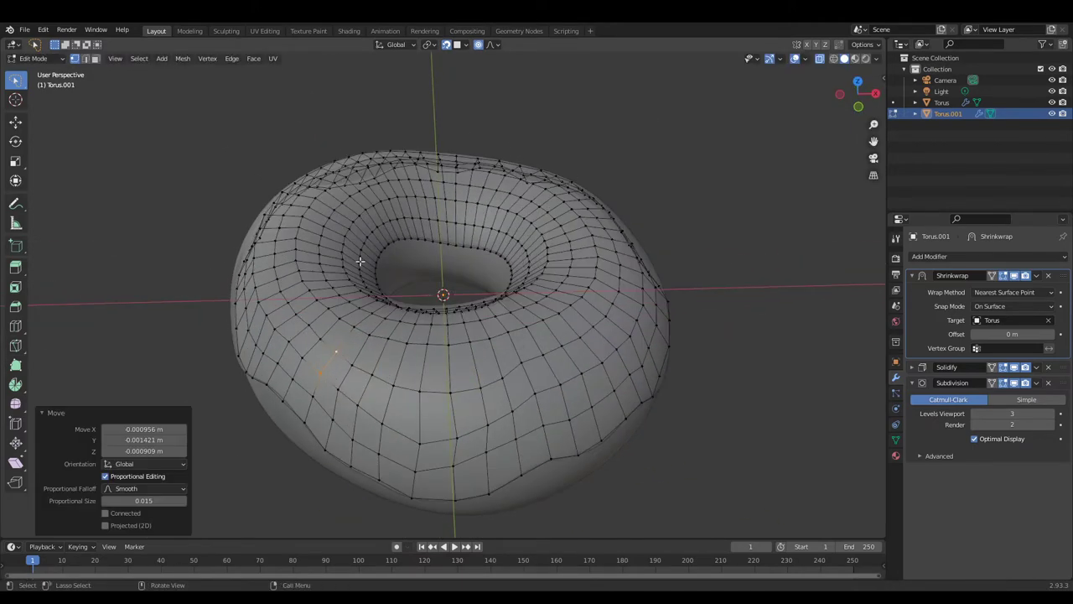
Extrude a rim region down into a longer drip strip.
key(g)
click(428, 440)
mouse_move(428, 440)
middle_down()
mouse_move(510, 449)
mouse_move(433, 356)
mouse_move(394, 352)
middle_up()
key(e)
click(444, 436)
Reposition the drip strip's bottom edge with several moves, then deselect it.
click(447, 413)
key(g)
click(495, 441)
key(g)
click(443, 363)
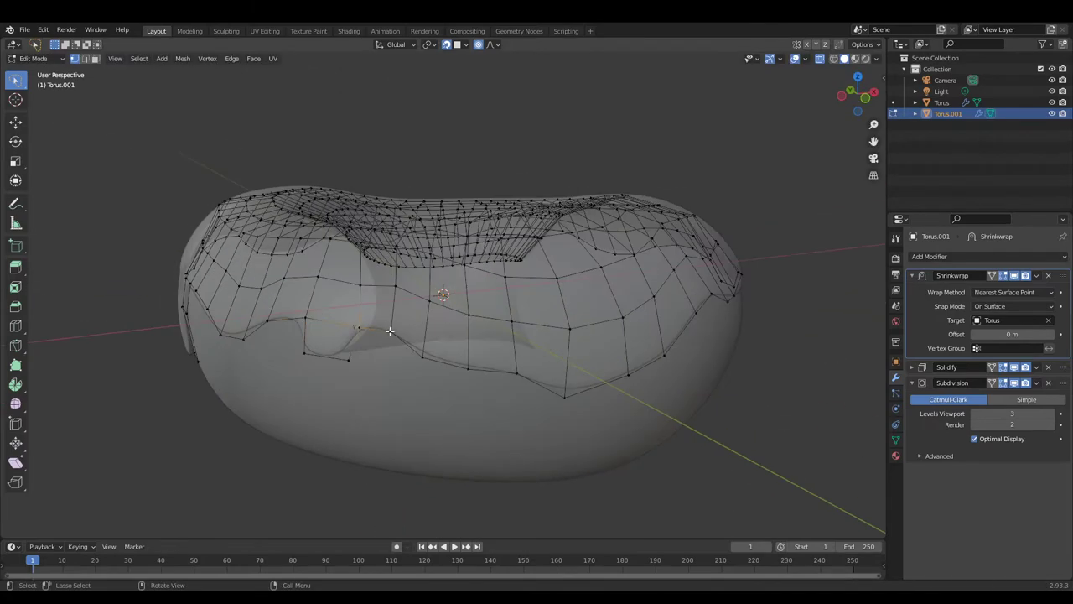
key(g)
click(389, 291)
click(450, 352)
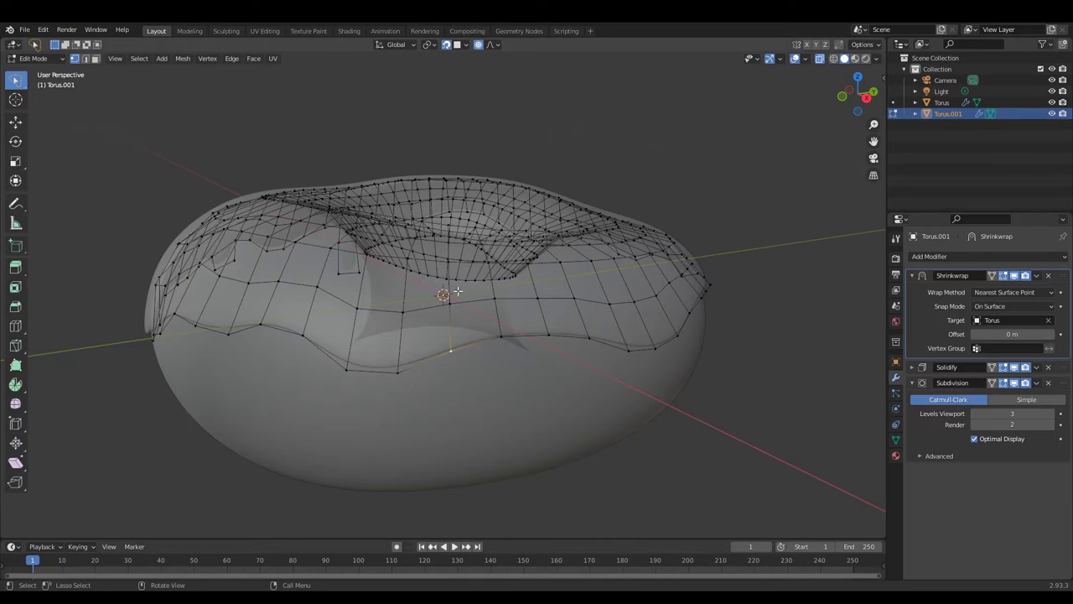
Move another rim edge loop and a single rim vertex down with falloff.
mouse_move(457, 291)
middle_down()
mouse_move(509, 412)
mouse_move(383, 407)
mouse_move(292, 363)
middle_up()
alt+click(292, 363)
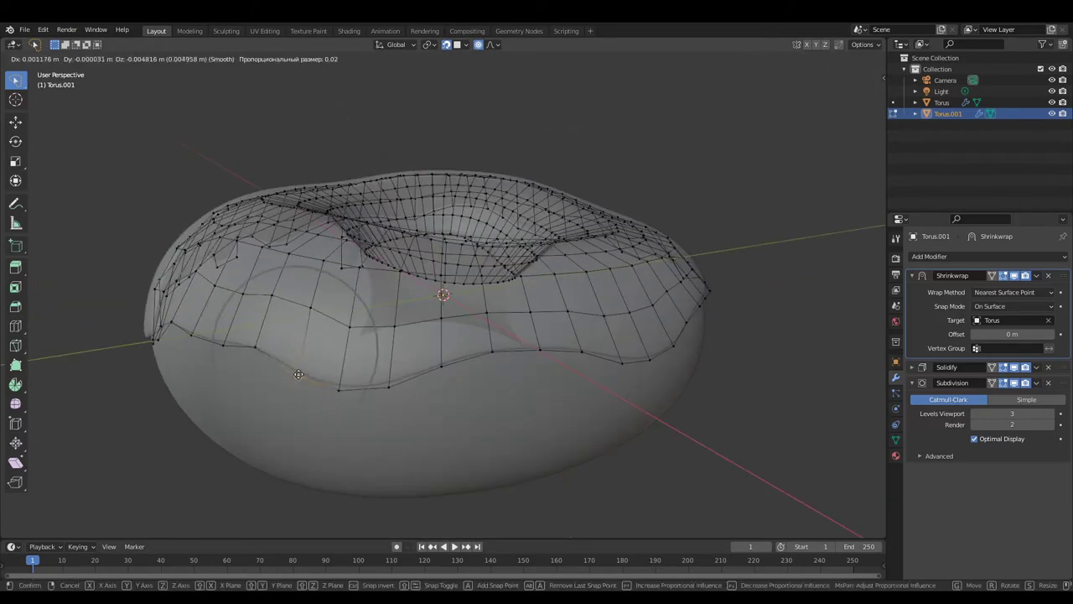
key(g)
click(493, 412)
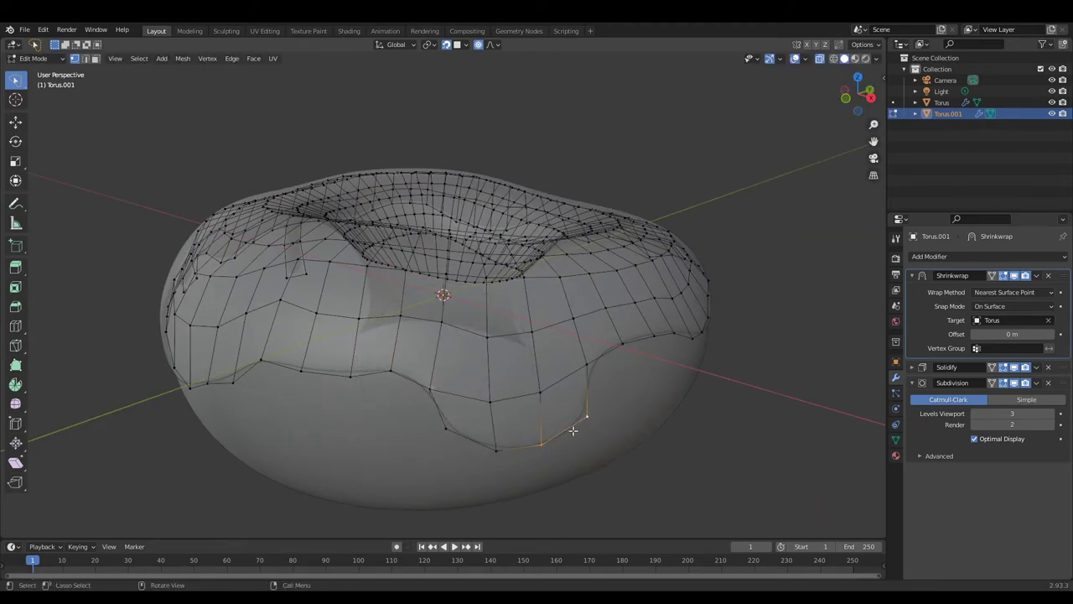
drag(423, 383, 426, 387)
click(427, 388)
Soft-move one more rim vertex in vertex select mode, then select the whole icing mesh.
click(494, 315)
key(1)
scroll(447, 406, up, 3)
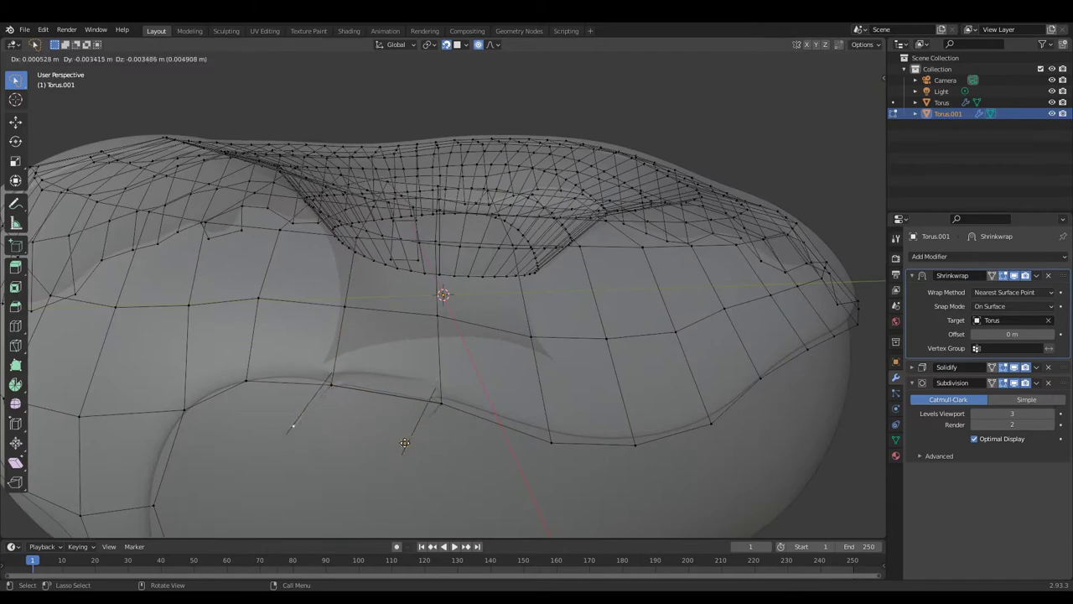
scroll(415, 401, down, 3)
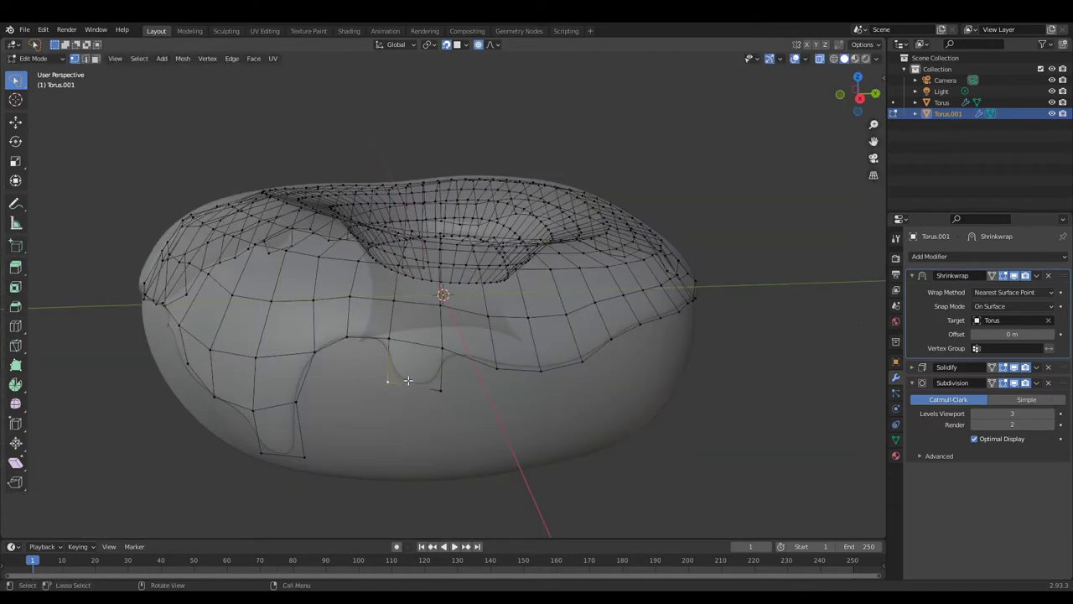
middle_drag(407, 380, 541, 369)
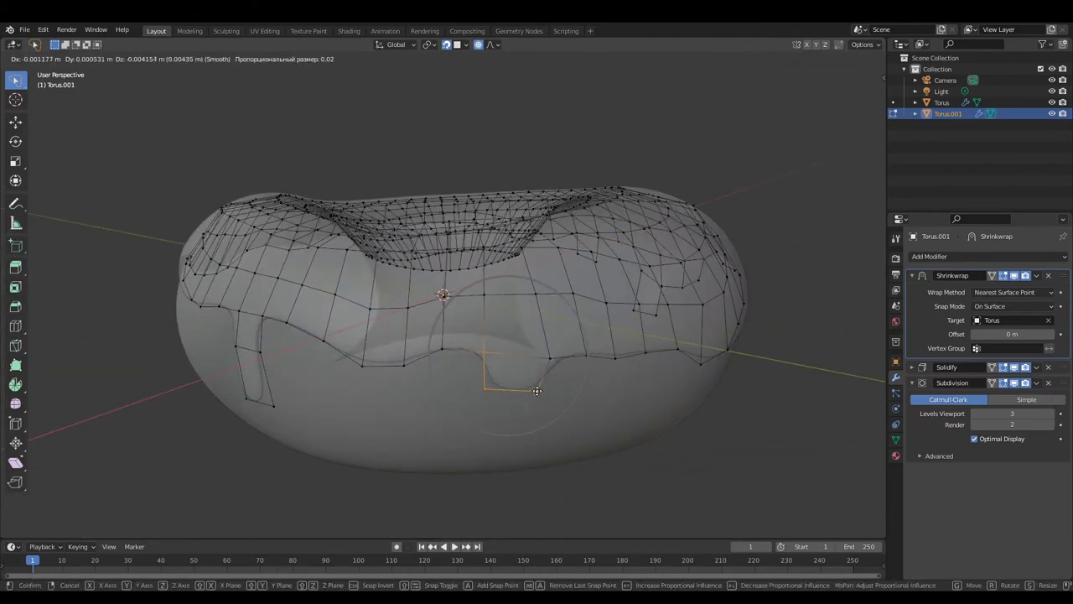
click(535, 316)
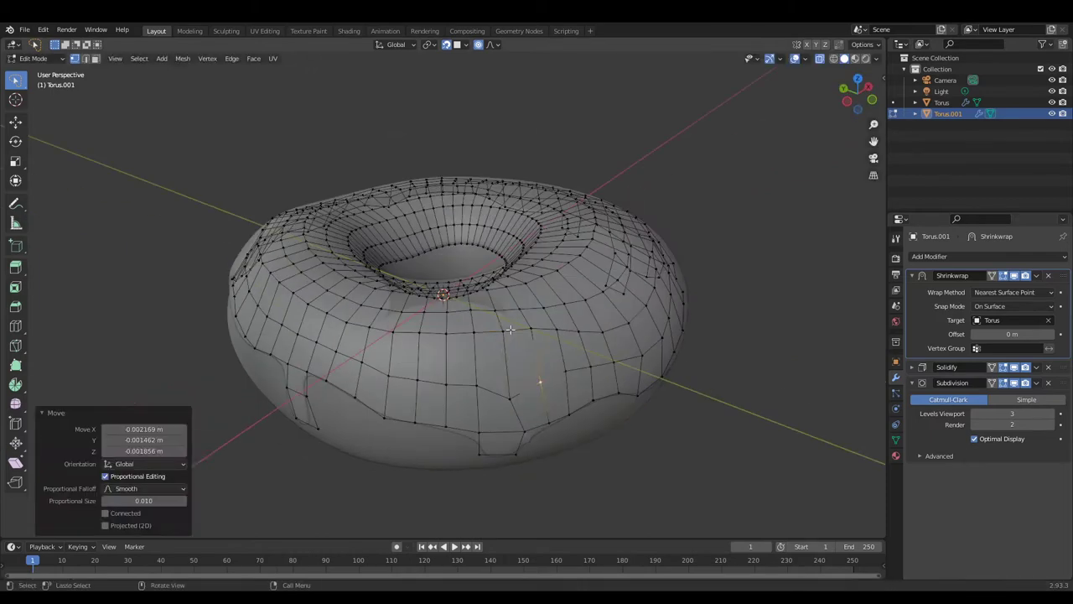
key(a)
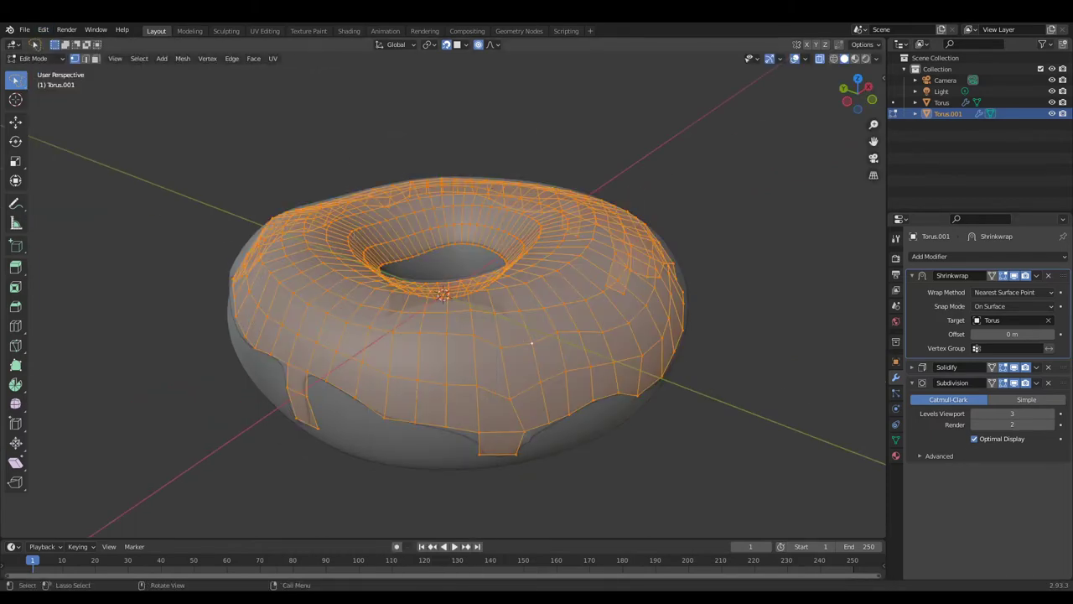
Relax the whole icing mesh and a selected edge loop with LoopTools.
right_click(466, 307)
click(539, 320)
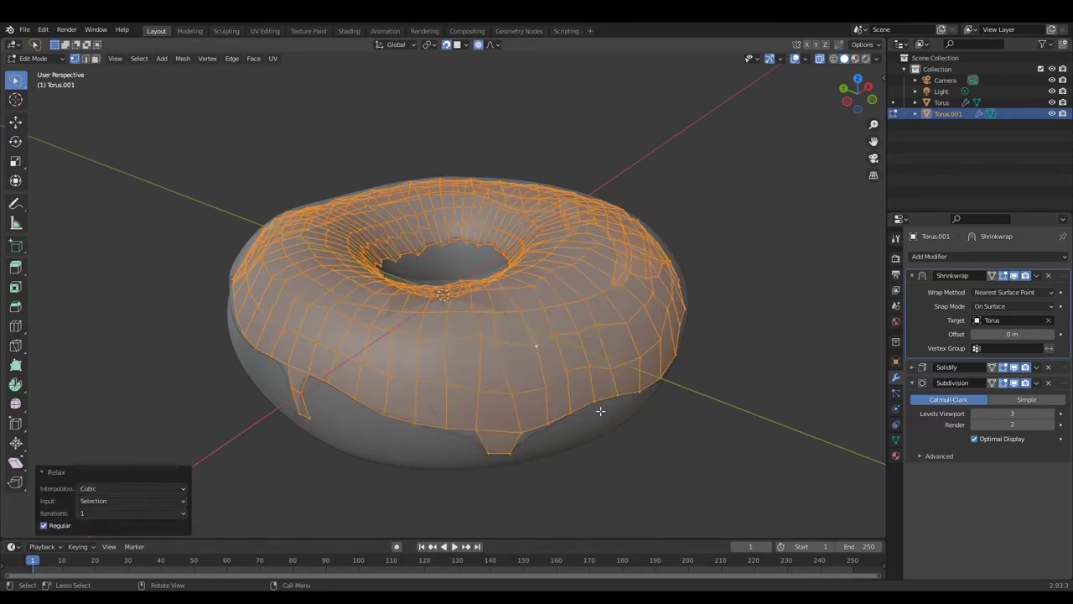
right_click(465, 348)
click(538, 361)
right_click(467, 352)
click(539, 366)
Grow then shrink the selection back to one loop and edge-slide it.
key(ctrl+KP_Add)
key(ctrl+KP_Subtract)
key(g)
key(g)
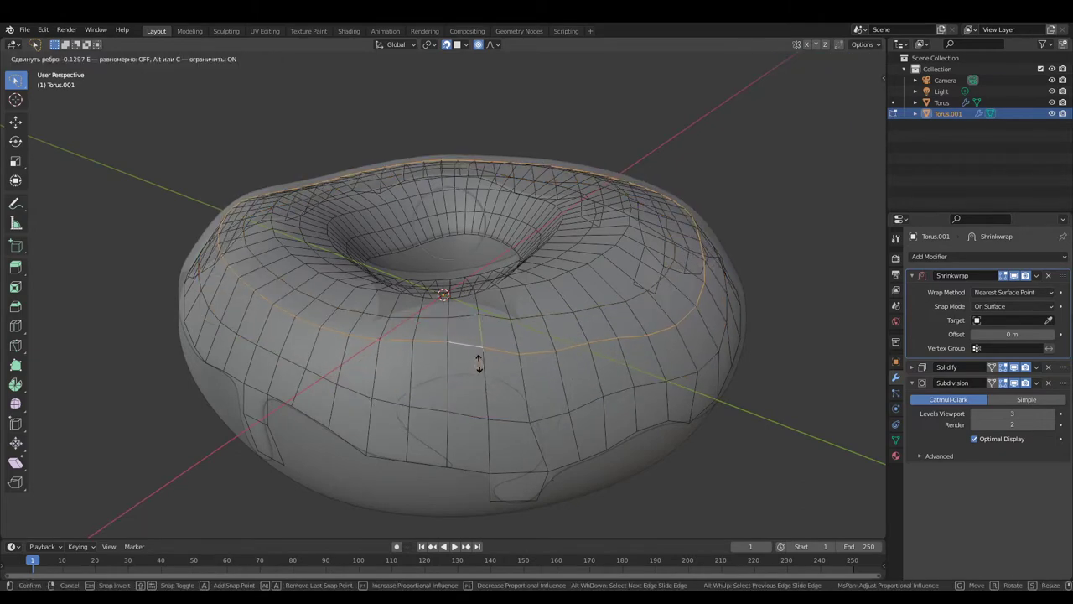
click(535, 362)
Preview the relaxed icing in Object Mode, then return to Edit Mode.
middle_drag(535, 362, 326, 421)
key(Tab)
scroll(326, 421, up, 5)
scroll(719, 320, down, 8)
key(Tab)
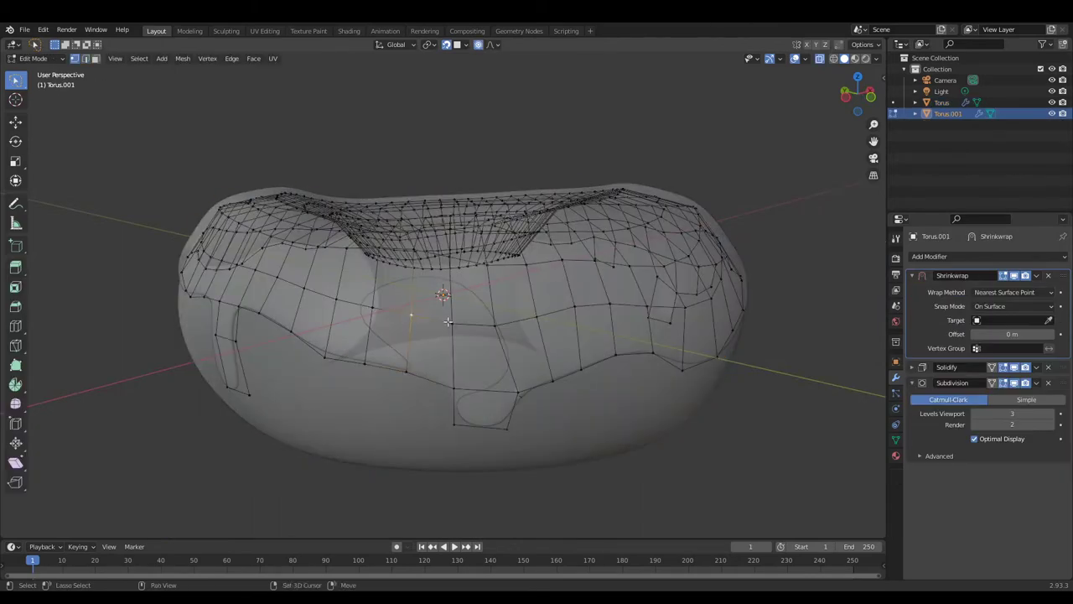
Check the icing from above and nudge a rim vertex slightly with falloff.
mouse_move(535, 160)
middle_down()
mouse_move(567, 327)
mouse_move(451, 338)
middle_up()
key(Tab)
key(Tab)
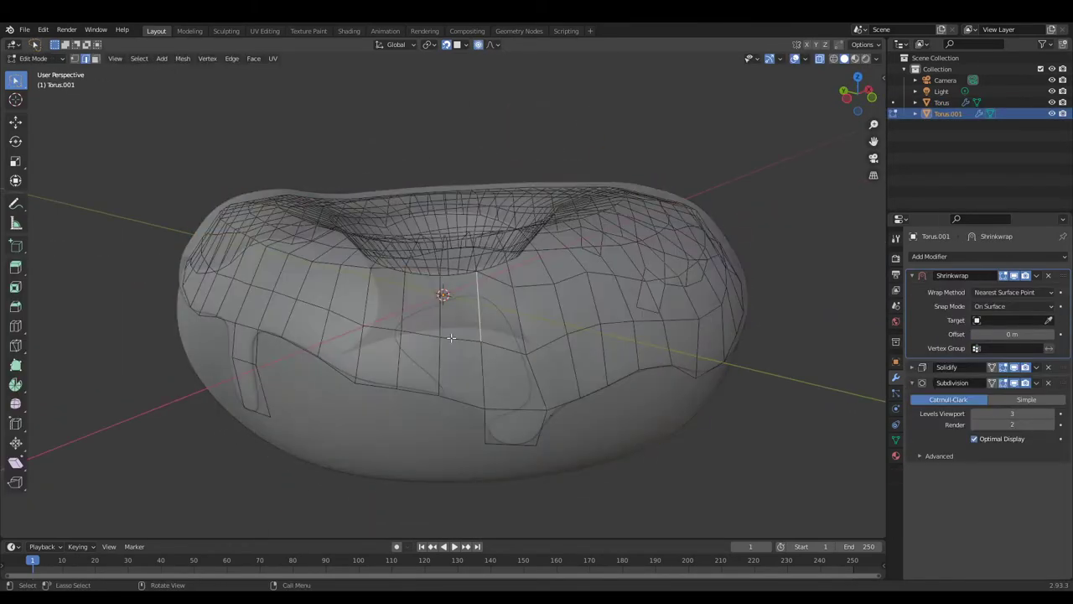
mouse_move(508, 287)
middle_down()
mouse_move(470, 352)
mouse_move(378, 323)
middle_up()
drag(476, 324, 478, 325)
mouse_move(478, 324)
middle_down()
mouse_move(523, 361)
mouse_move(623, 343)
mouse_move(636, 386)
middle_up()
scroll(636, 386, up, 5)
key(Tab)
scroll(290, 301, down, 5)
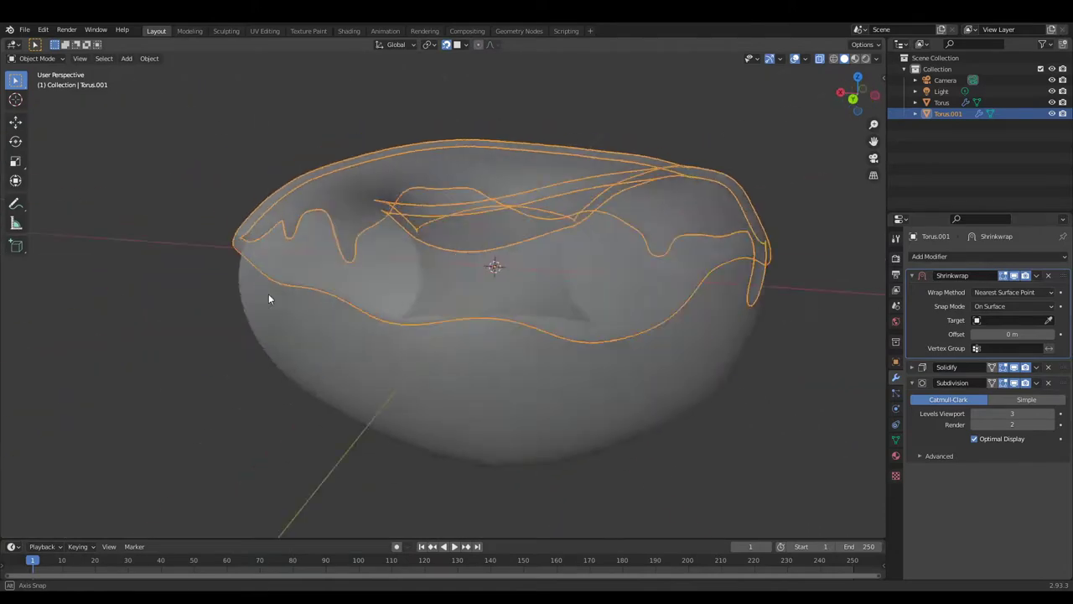
Toggle Edit Mode, briefly picking the Torus, then reselect the Torus.001 icing.
middle_drag(290, 301, 534, 289)
scroll(535, 289, up, 4)
scroll(536, 293, up, 2)
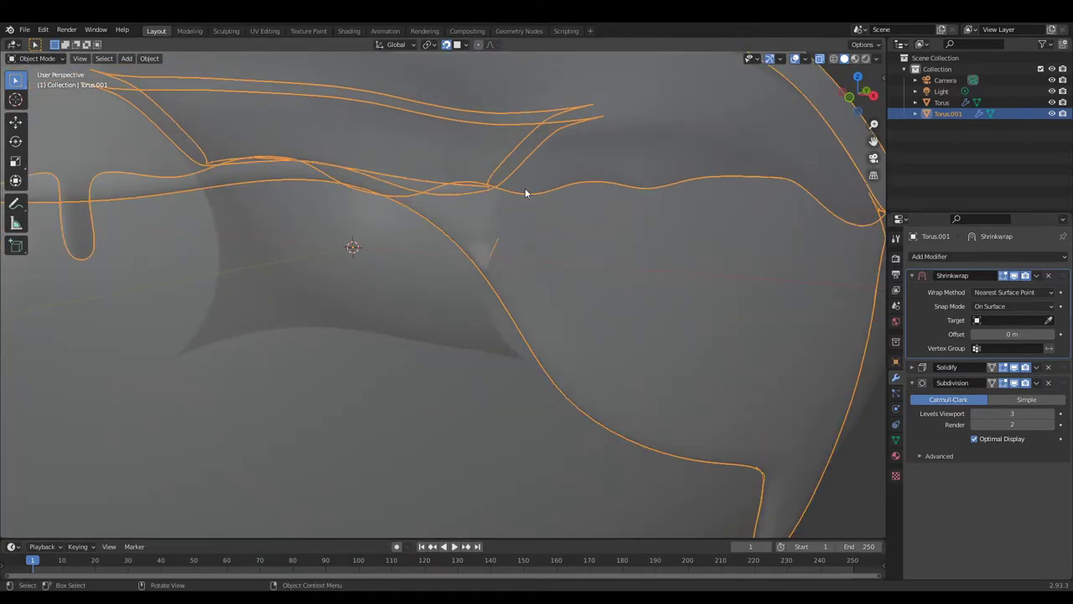
key(Tab)
key(Tab)
click(495, 251)
Re-enter mesh editing, select everything, and undo back to a cleared selection.
key(Tab)
key(Tab)
click(634, 232)
key(Tab)
scroll(491, 280, up, 3)
middle_drag(491, 280, 174, 262)
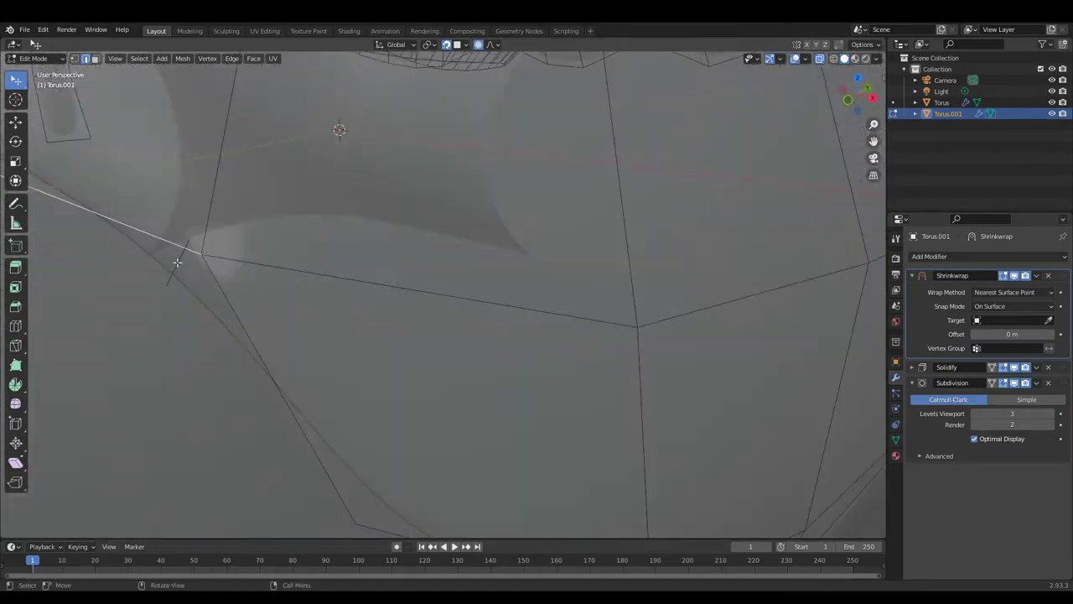
key(Tab)
key(Tab)
key(a)
key(ctrl+z)
mouse_move(183, 309)
middle_down()
mouse_move(563, 320)
mouse_move(743, 210)
mouse_move(400, 352)
middle_up()
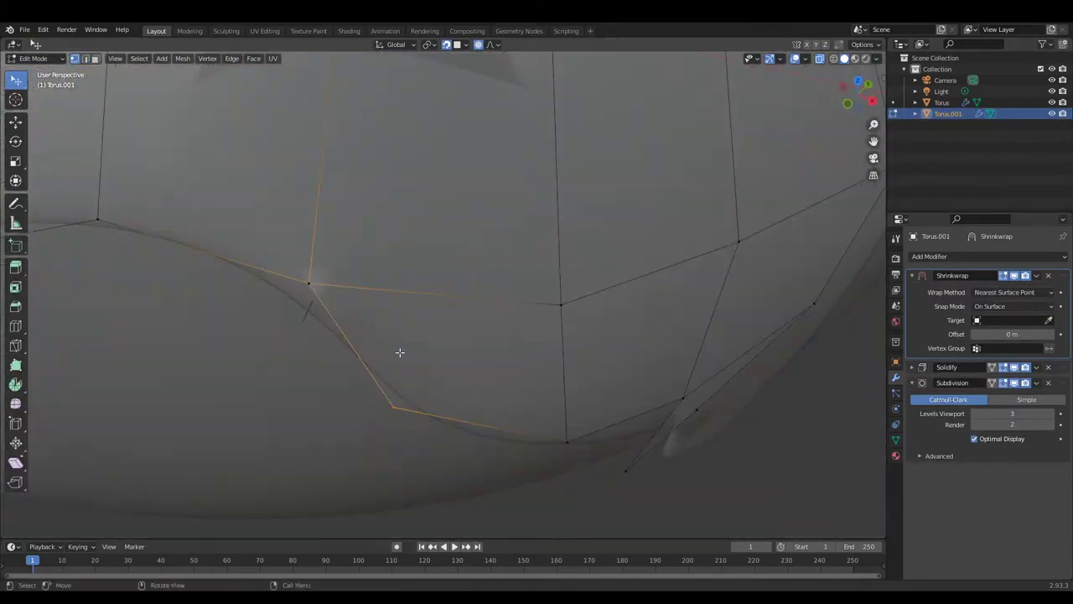
Select all icing vertices, merge by distance removing 2 duplicates, and return to Object Mode.
key(a)
key(m)
click(372, 384)
key(m)
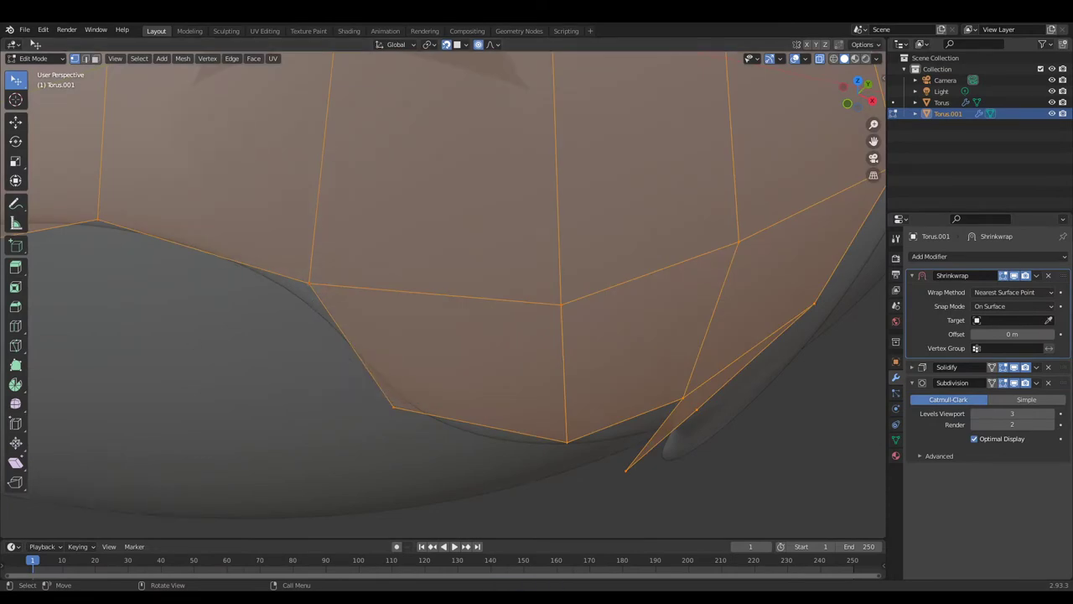
scroll(392, 116, down, 4)
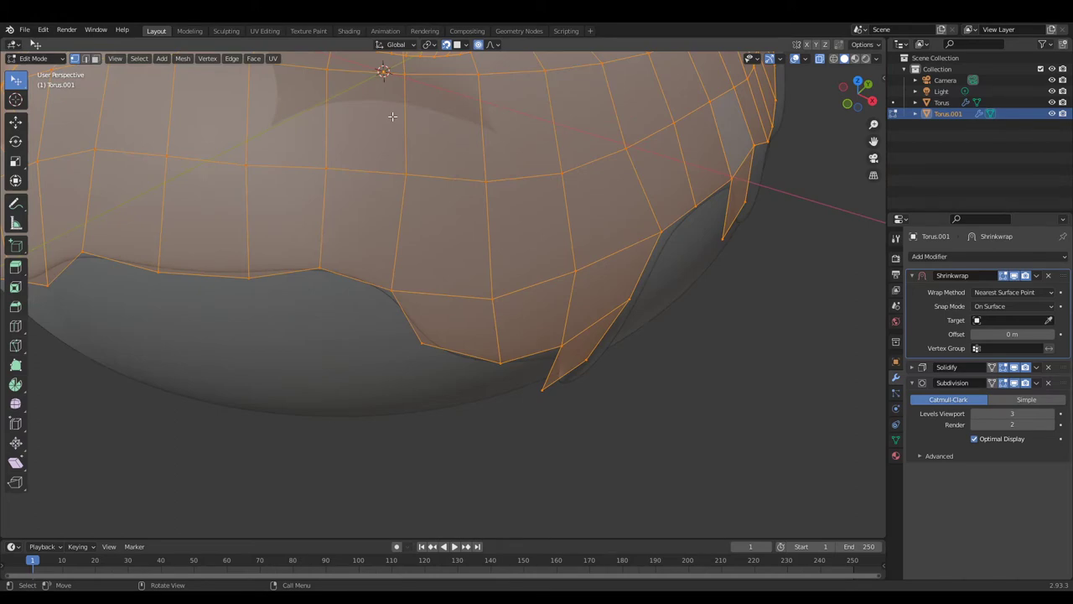
mouse_move(348, 40)
middle_down()
mouse_move(697, 422)
mouse_move(431, 333)
middle_up()
key(Tab)
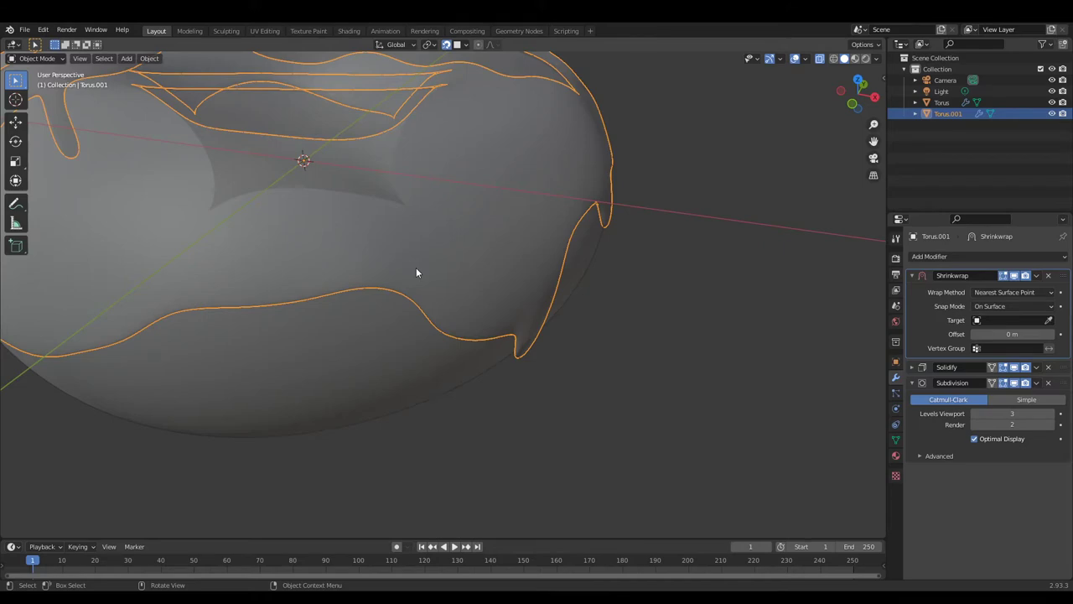
Inspect the icing from several angles in Object Mode, ending in side view.
middle_drag(416, 272, 509, 263)
scroll(515, 247, down, 3)
scroll(376, 225, up, 2)
key(Tab)
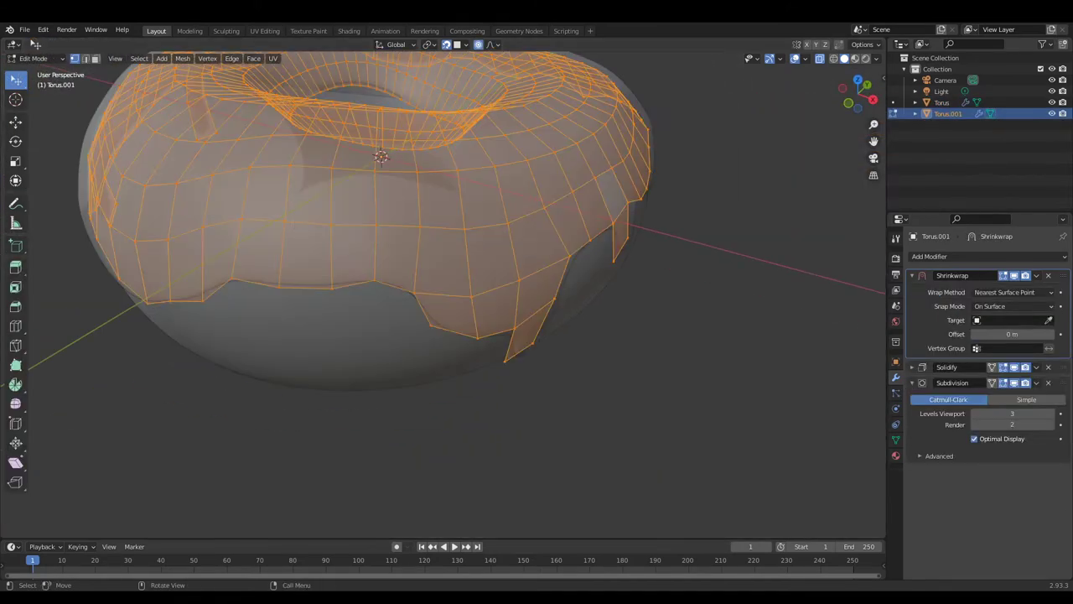
key(Tab)
scroll(686, 356, down, 3)
mouse_move(686, 355)
middle_down()
mouse_move(236, 249)
mouse_move(368, 263)
mouse_move(446, 186)
middle_up()
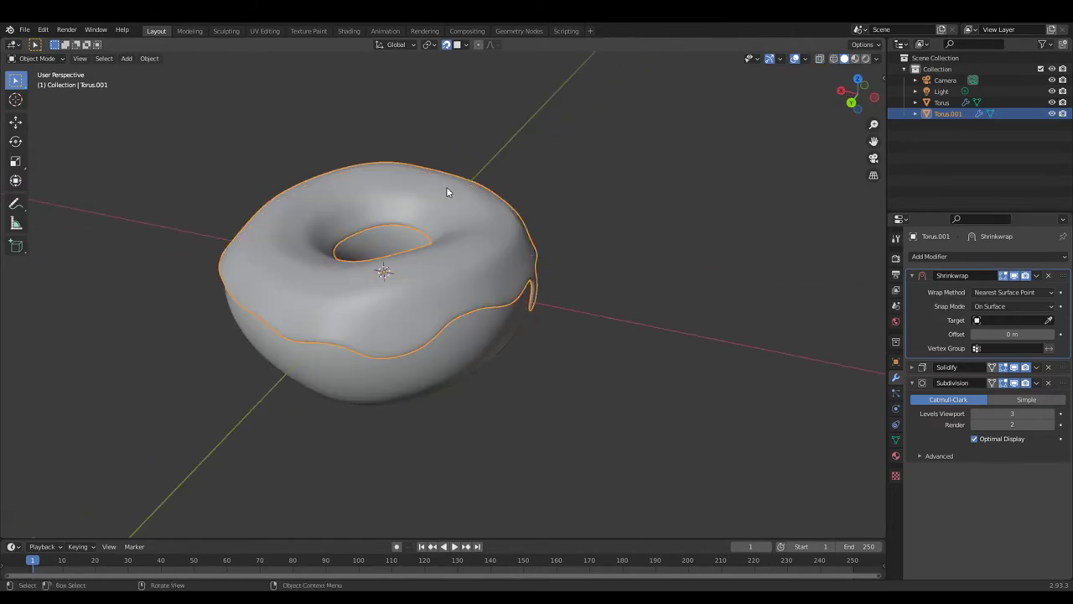
mouse_move(446, 192)
middle_down()
mouse_move(450, 307)
mouse_move(484, 311)
middle_up()
key(KP_3)
In Edit Mode, select a short icing border edge and soft-pull it.
key(Tab)
click(388, 355)
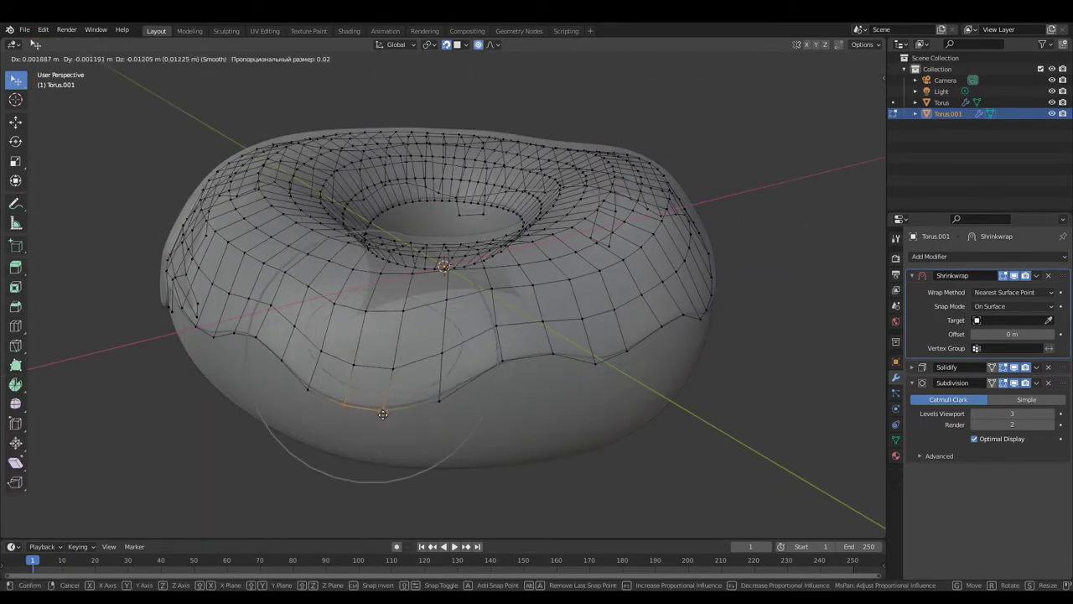
middle_drag(385, 400, 285, 316)
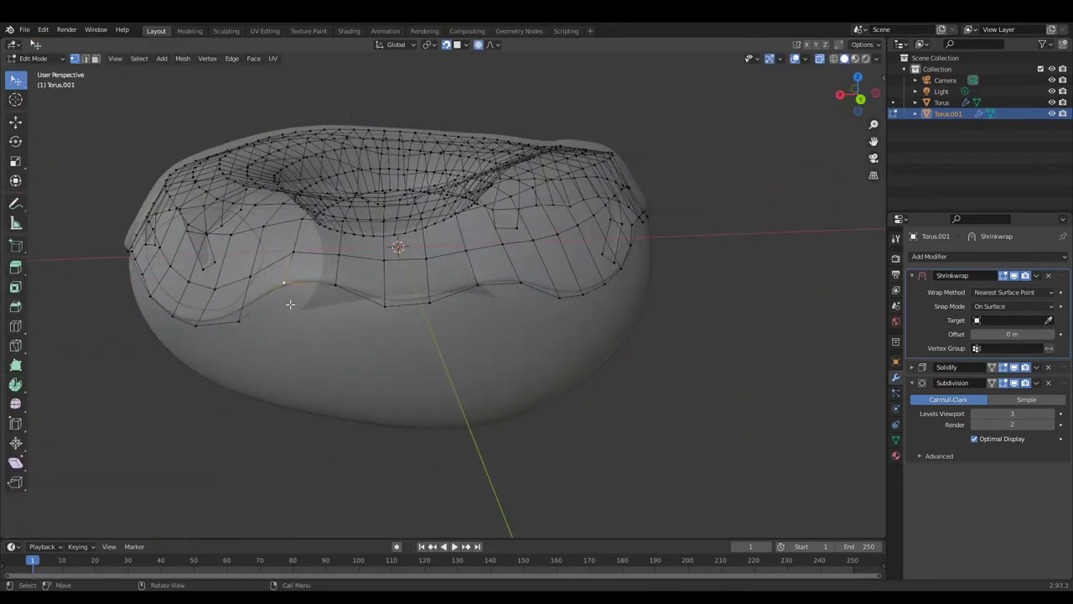
click(289, 303)
middle_drag(383, 307, 407, 310)
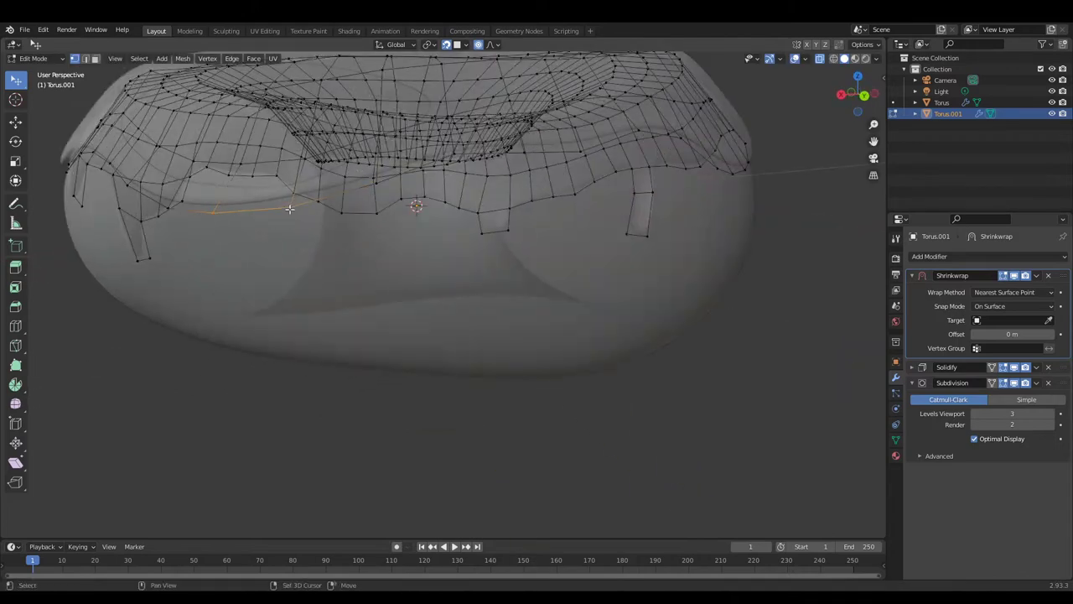
Extrude a lower border edge down into a drip and reposition its end.
key(g)
click(438, 349)
middle_drag(438, 350, 414, 303)
key(z)
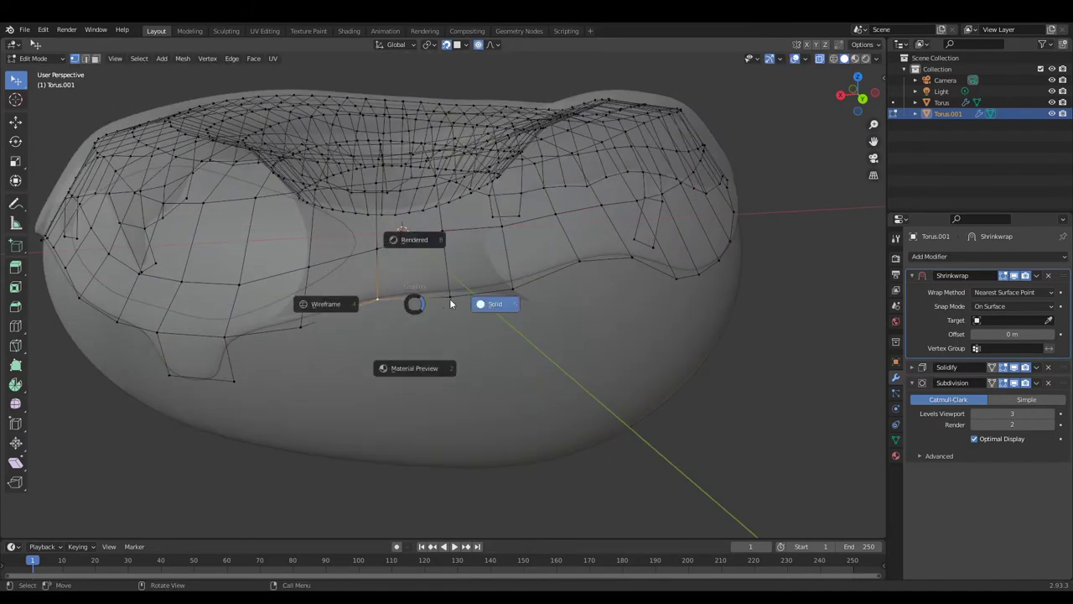
click(448, 328)
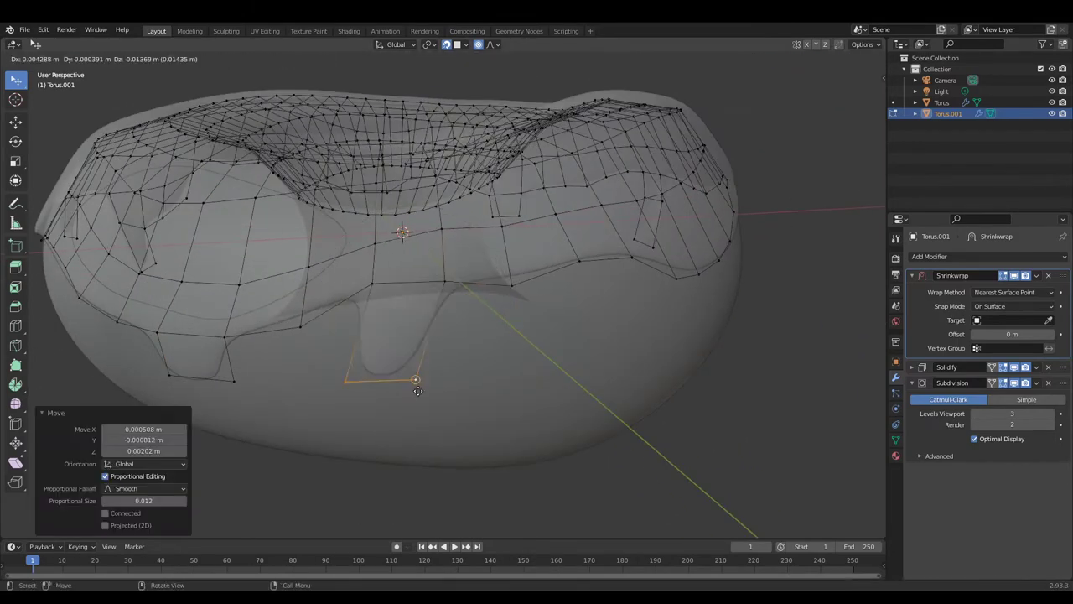
middle_drag(448, 328, 373, 354)
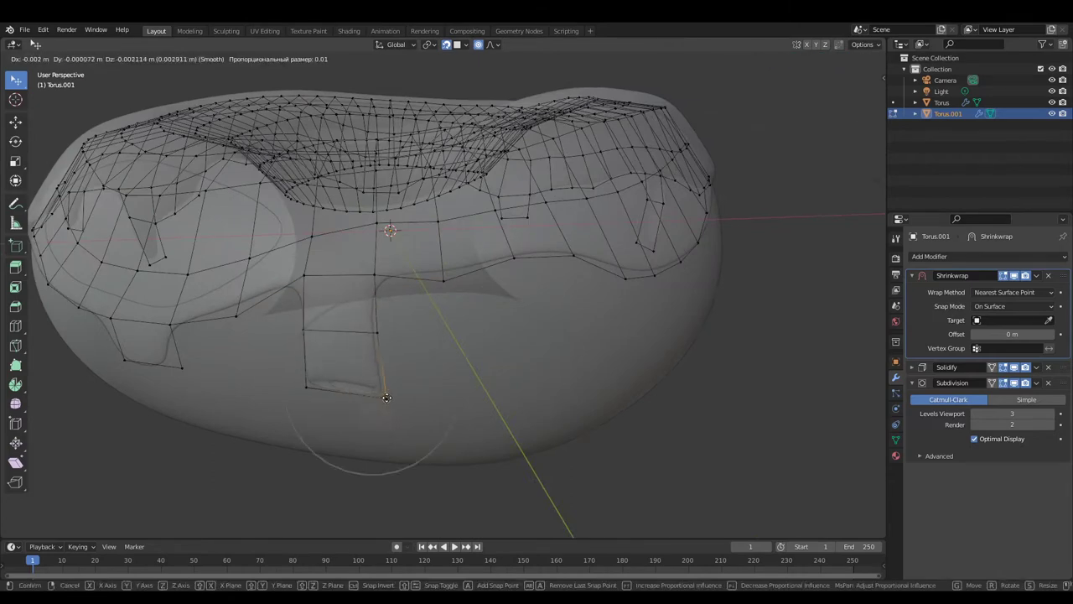
middle_drag(370, 416, 349, 348)
click(292, 293)
Soft-move the icing around the new drip with proportional editing.
key(g)
click(262, 262)
middle_drag(262, 263, 431, 292)
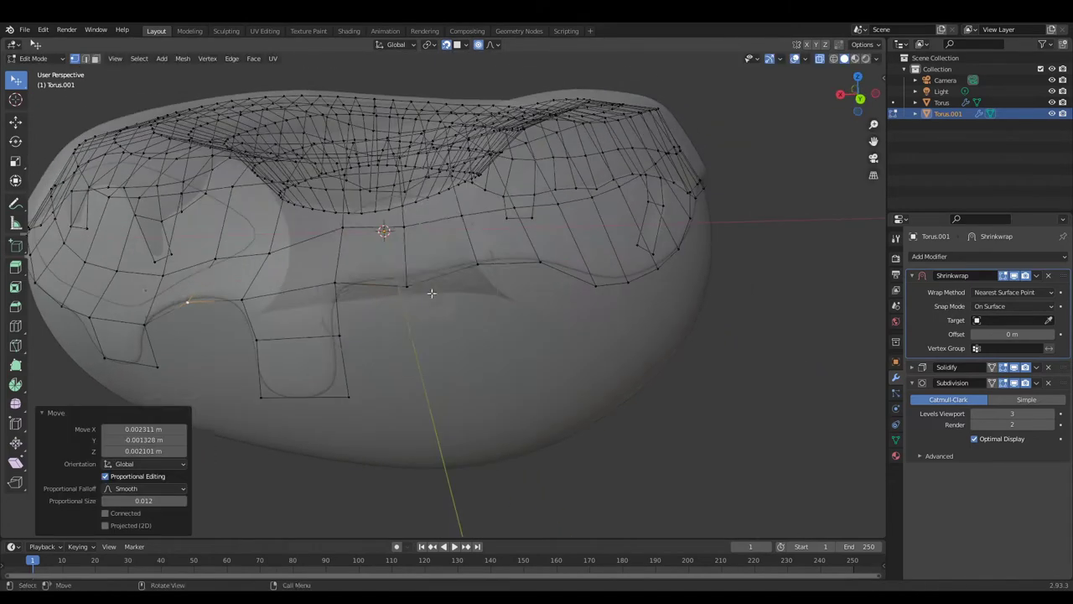
key(g)
mouse_move(349, 221)
middle_down()
mouse_move(449, 336)
mouse_move(381, 294)
middle_up()
Relax an upper icing edge loop from the right-click vertex menu.
key(Tab)
key(Tab)
right_click(381, 294)
click(386, 332)
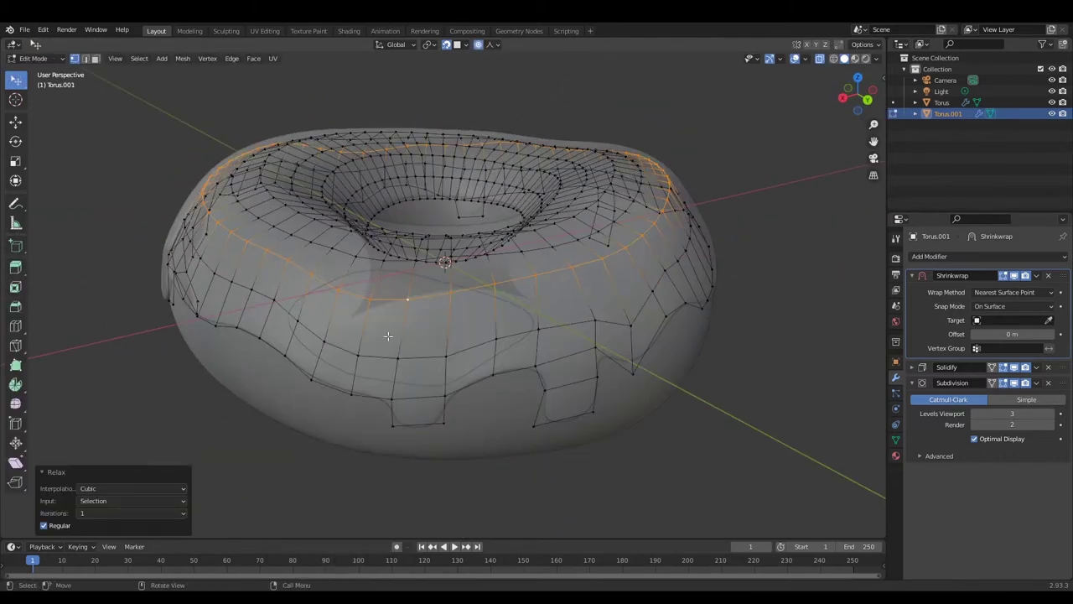
Select the icing's top rim edge loop in edge select mode for relaxing.
key(g)
click(296, 317)
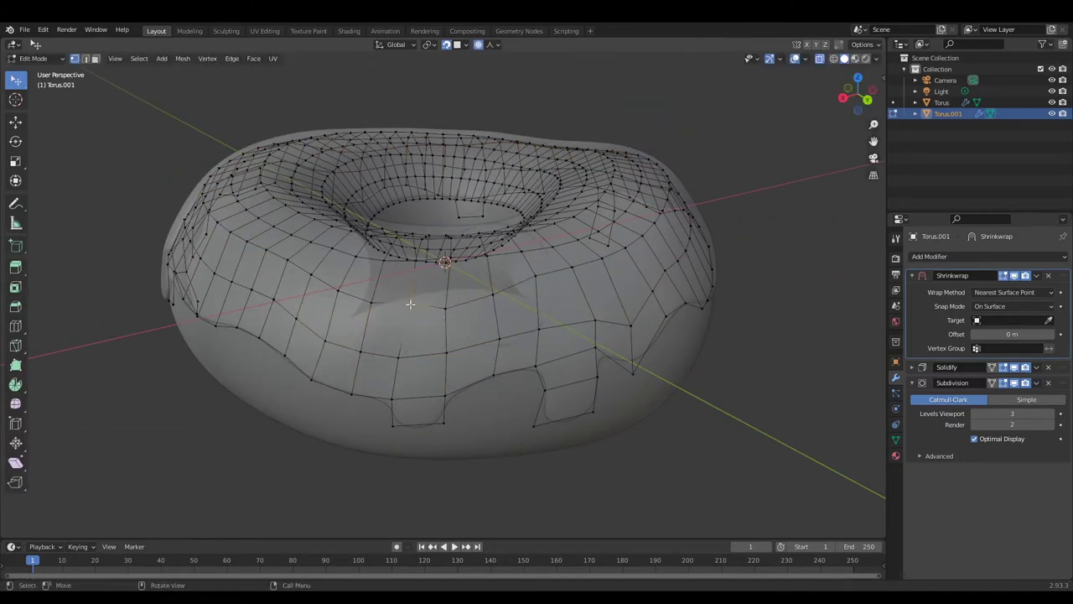
key(2)
alt+click(386, 220)
right_click(386, 219)
mouse_move(420, 216)
middle_down()
mouse_move(295, 252)
mouse_move(580, 242)
mouse_move(491, 226)
middle_up()
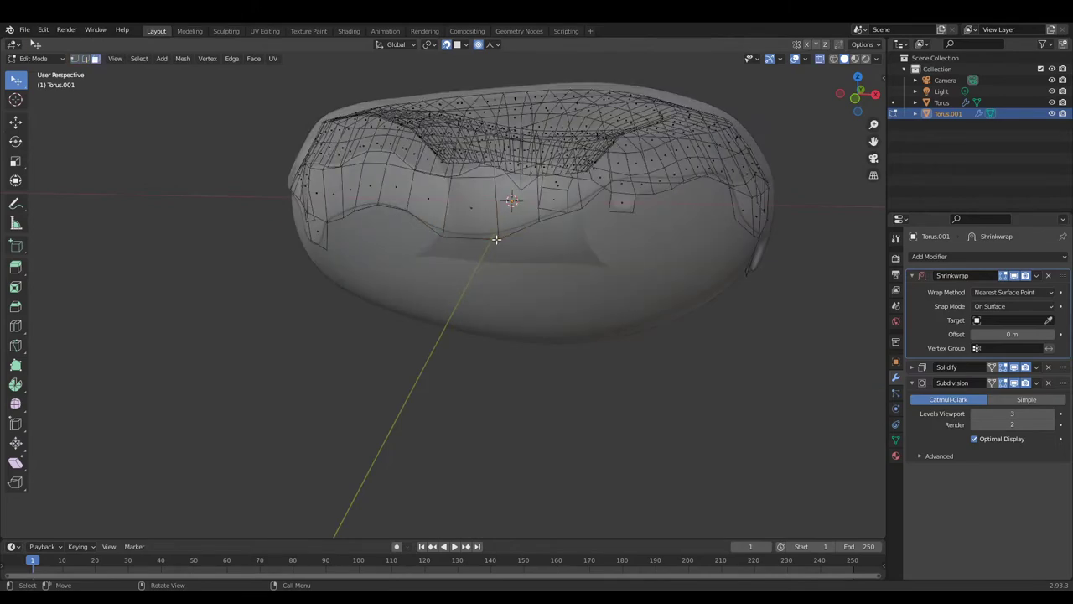
Extrude a drip down from a lower-border vertex and soft-move it into shape.
key(e)
click(503, 298)
middle_drag(503, 298, 536, 251)
scroll(537, 251, up, 3)
key(g)
click(537, 245)
scroll(537, 245, down, 3)
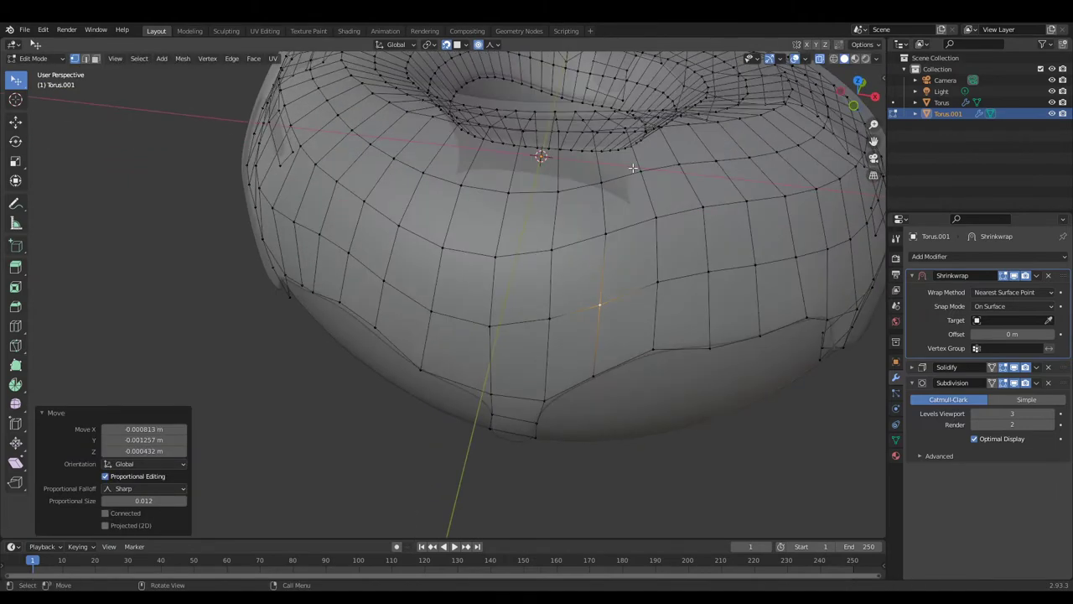
scroll(550, 357, down, 3)
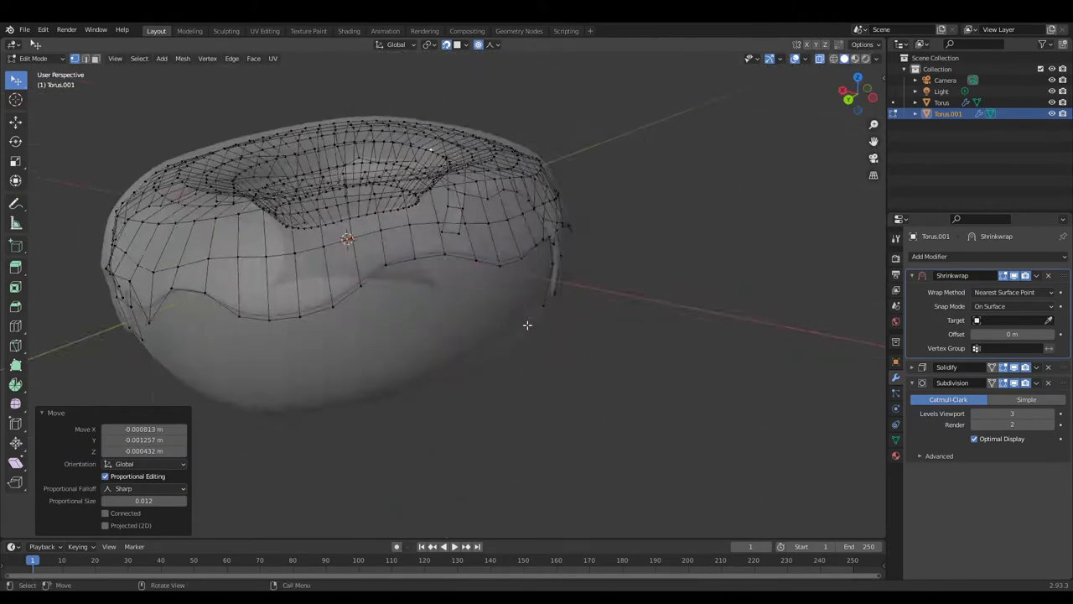
Soft-move more icing border vertices and edges to shape additional drips.
middle_drag(541, 322, 405, 349)
click(404, 349)
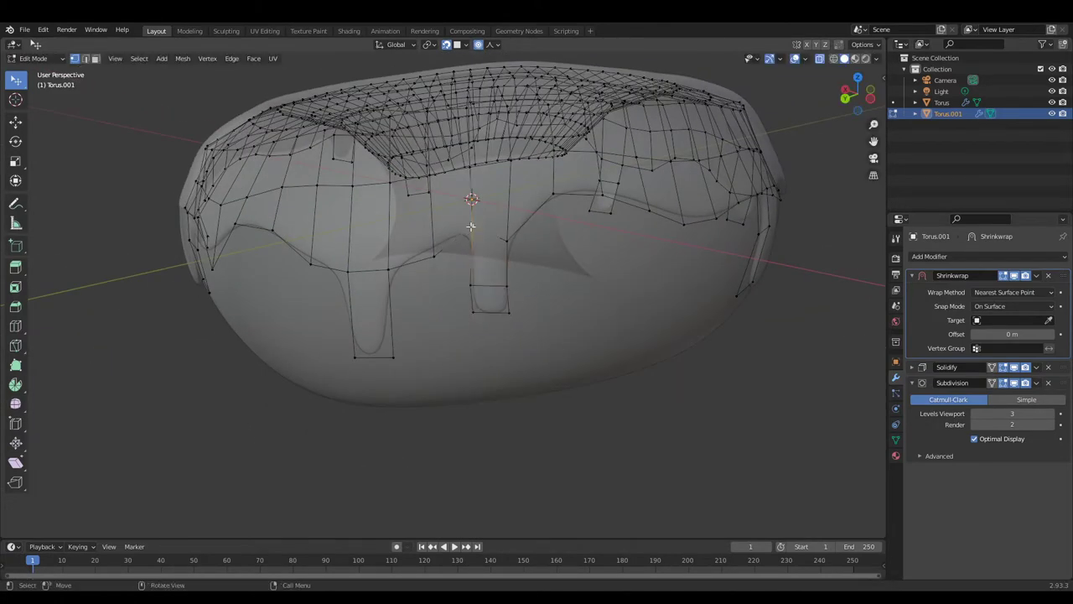
click(420, 257)
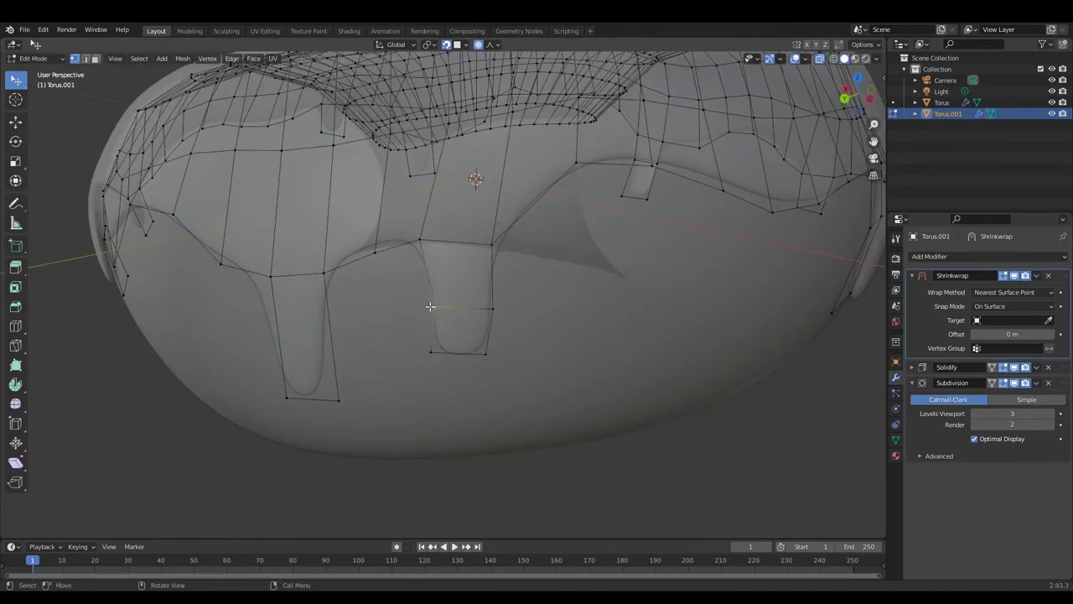
click(413, 243)
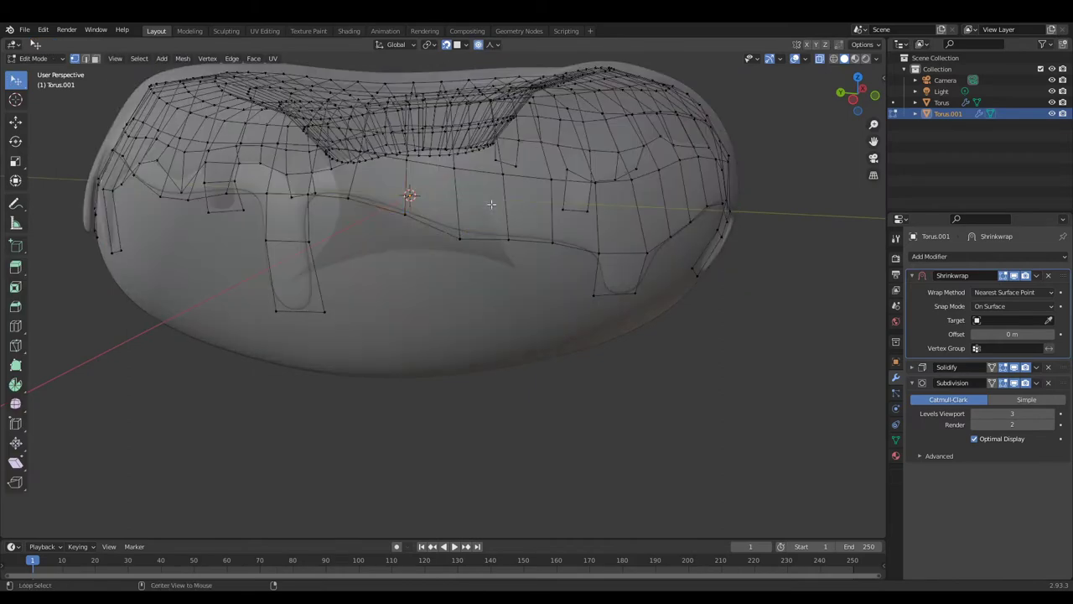
click(453, 170)
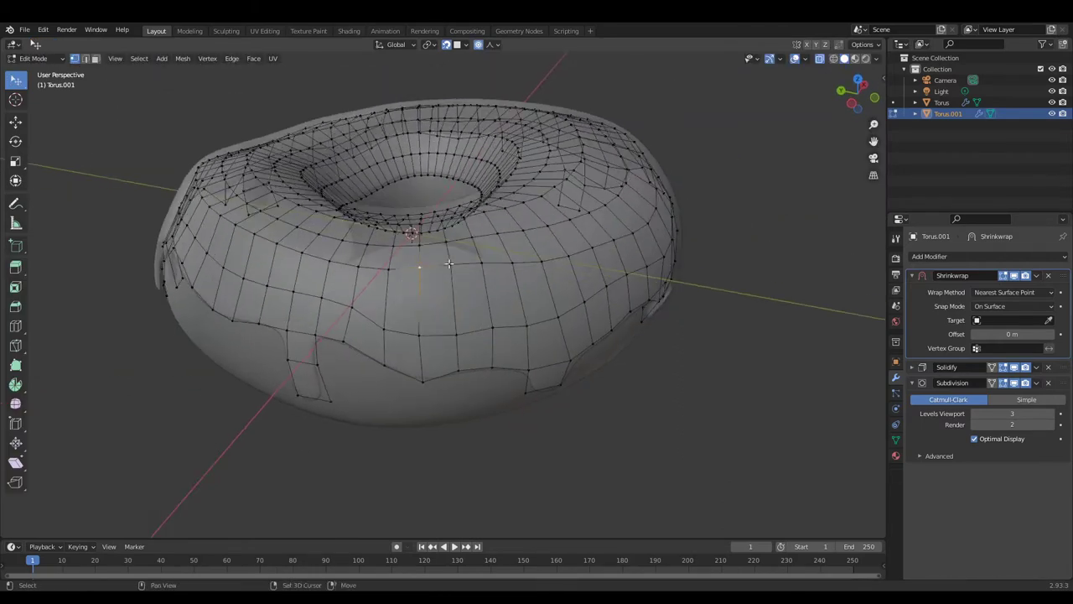
click(463, 280)
key(g)
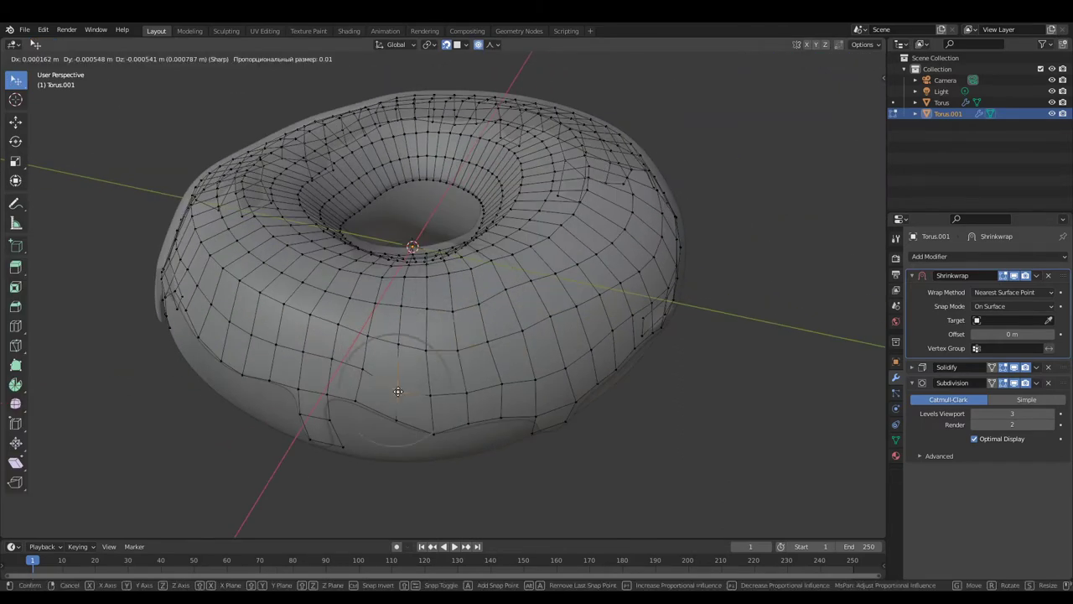
click(564, 360)
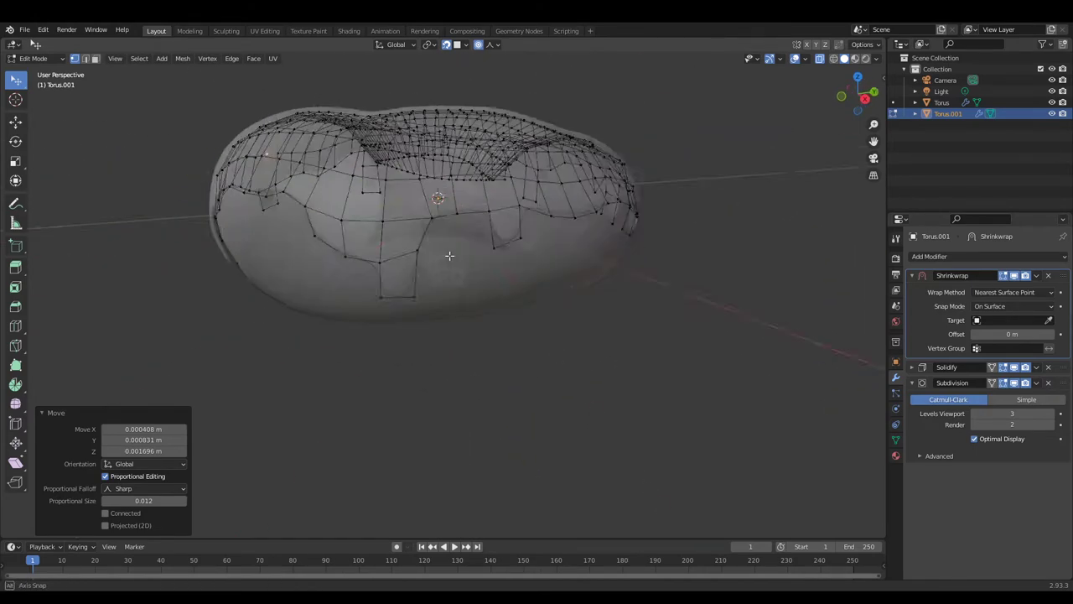
Soft-move icing parts and lower the vertex at the donut hole's rim.
key(g)
click(360, 218)
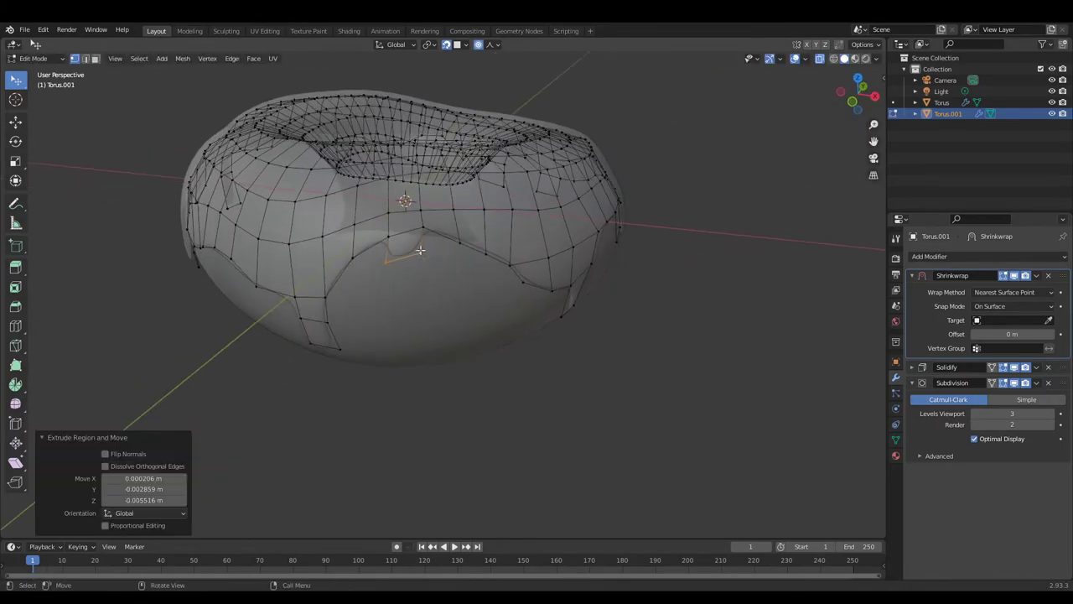
key(g)
click(428, 234)
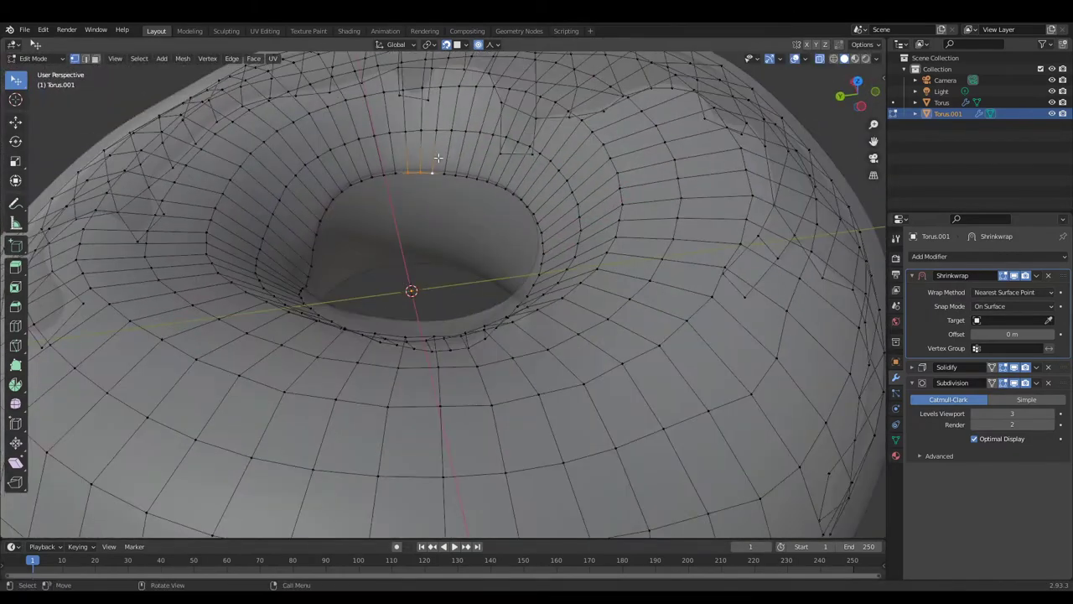
key(g)
click(437, 215)
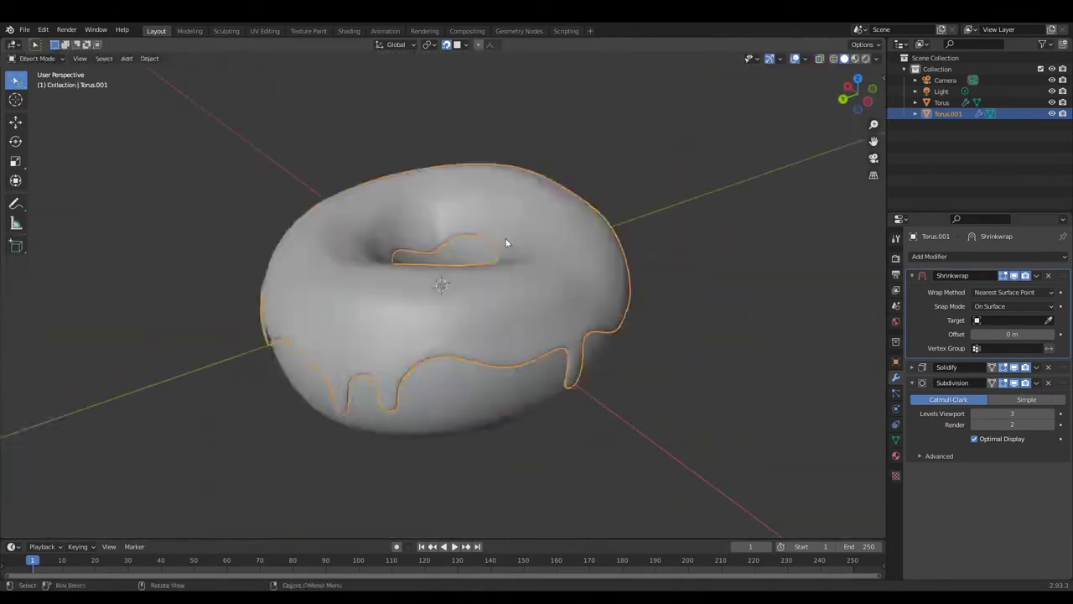
Check the icing's Solidify settings, orbit around it, and select the Torus donut body.
click(913, 366)
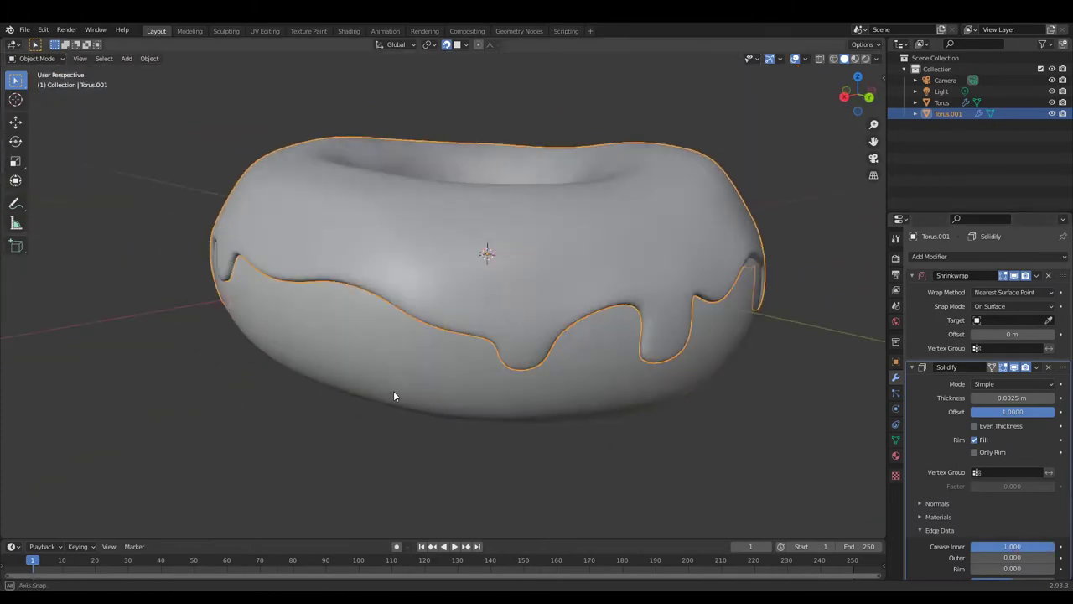
middle_drag(394, 396, 356, 361)
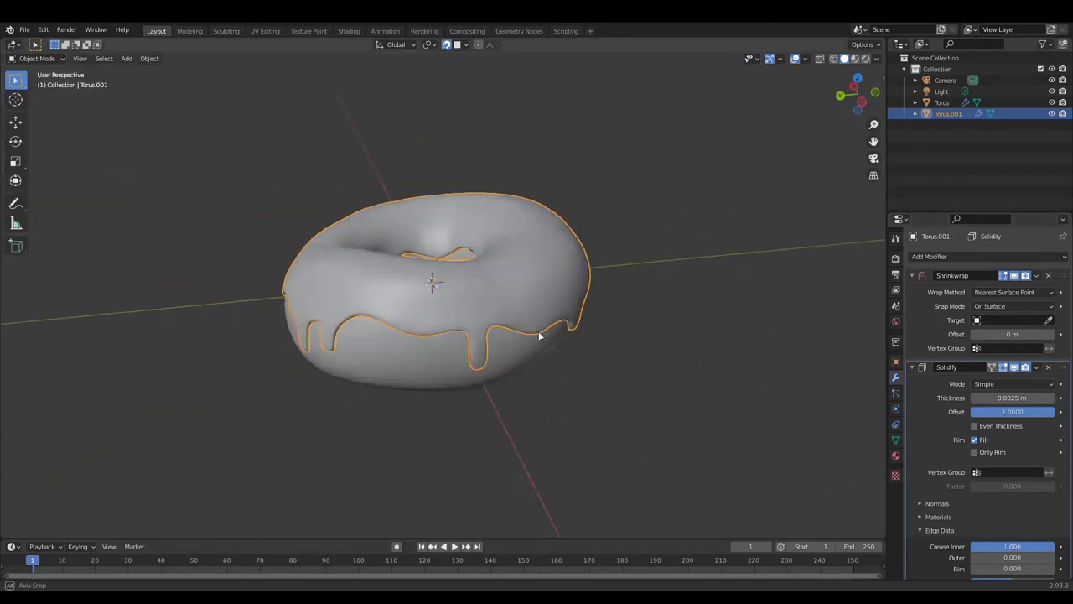
click(526, 319)
middle_drag(527, 320, 509, 370)
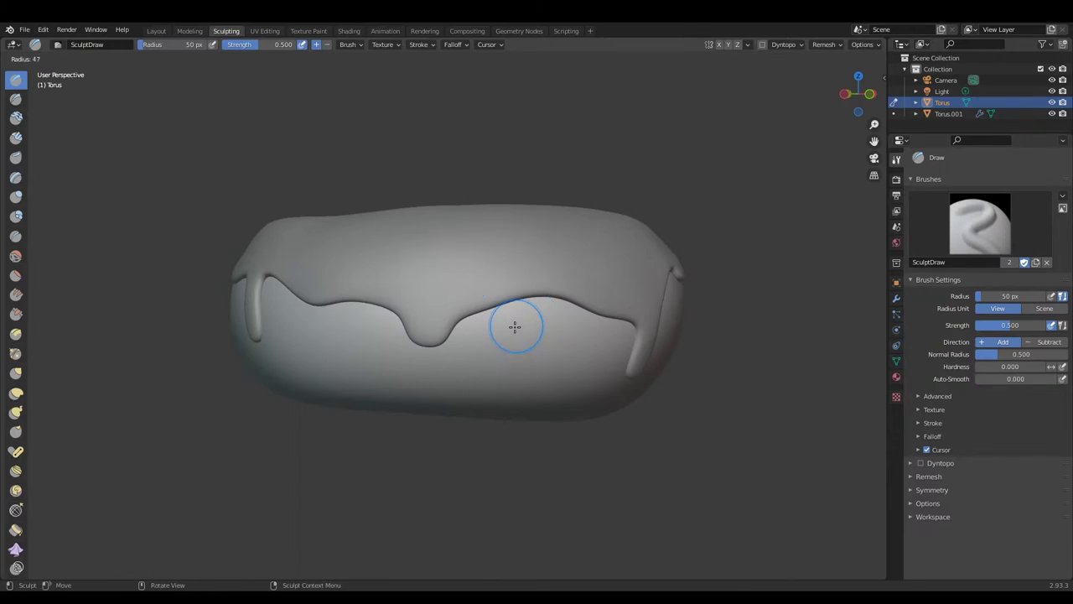
Set the Smooth brush to 84 px radius with lowered strength and smooth the donut body.
click(515, 326)
key(shift+f)
click(531, 328)
mouse_move(282, 311)
middle_down()
mouse_move(546, 305)
mouse_move(517, 320)
mouse_move(338, 333)
mouse_move(494, 318)
mouse_move(395, 302)
mouse_move(371, 328)
mouse_move(486, 293)
mouse_move(324, 293)
mouse_move(347, 335)
mouse_move(276, 310)
mouse_move(419, 307)
mouse_move(358, 316)
middle_up()
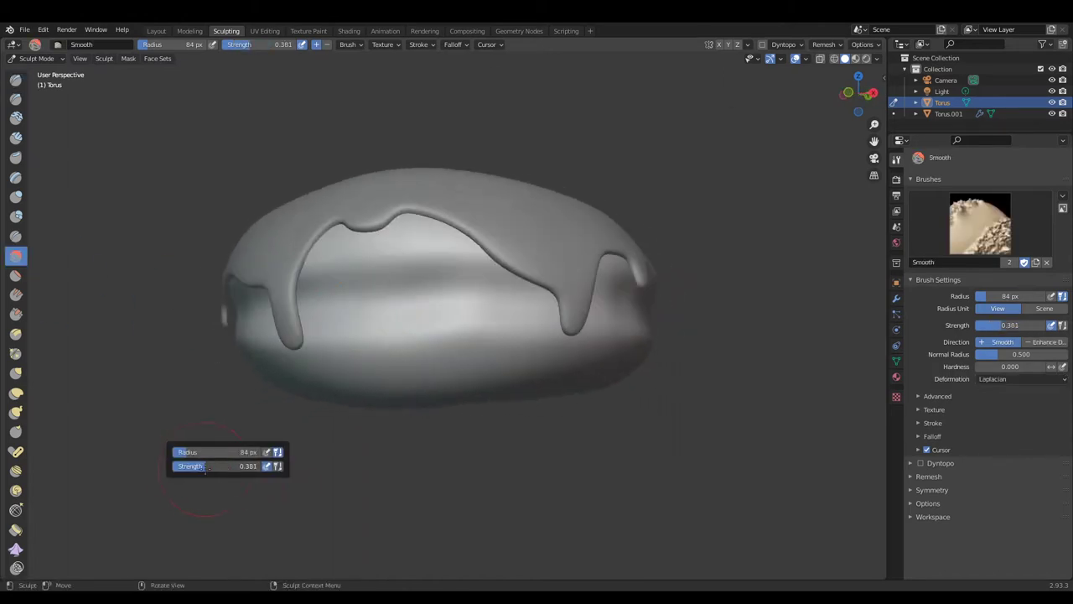
click(273, 493)
mouse_move(274, 493)
middle_down()
mouse_move(411, 263)
mouse_move(330, 364)
mouse_move(314, 351)
mouse_move(335, 319)
mouse_move(377, 302)
middle_up()
Bring the icing object Torus.001 into sculpting.
key(ctrl+Tab)
click(462, 192)
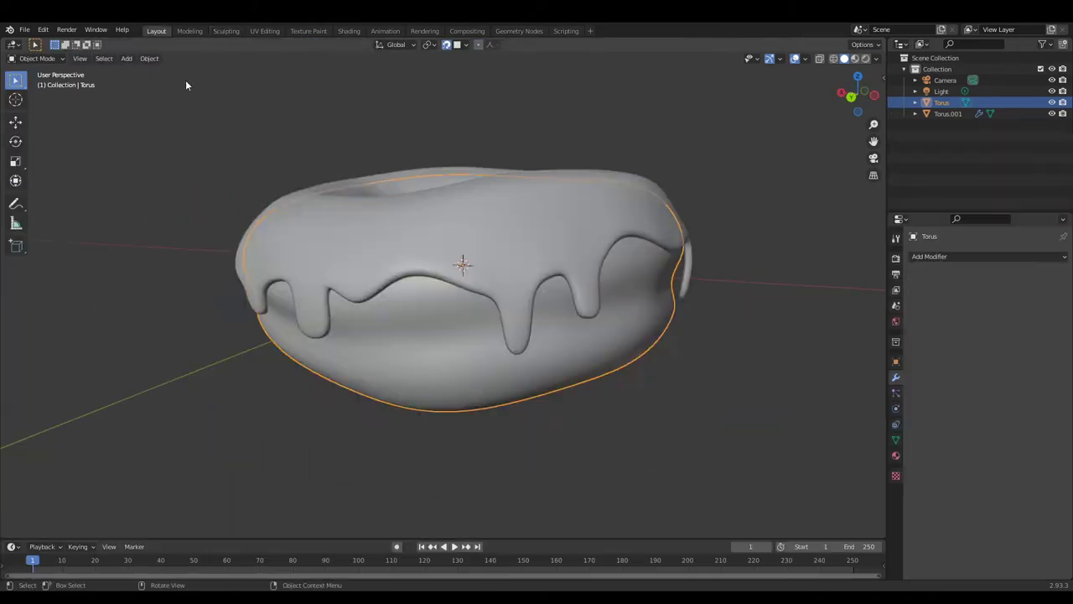
key(ctrl+Tab)
scroll(255, 335, up, 3)
middle_drag(255, 335, 5, 322)
Pick the Grab brush, inspect the icing edge up close, and return to Object Mode.
click(16, 373)
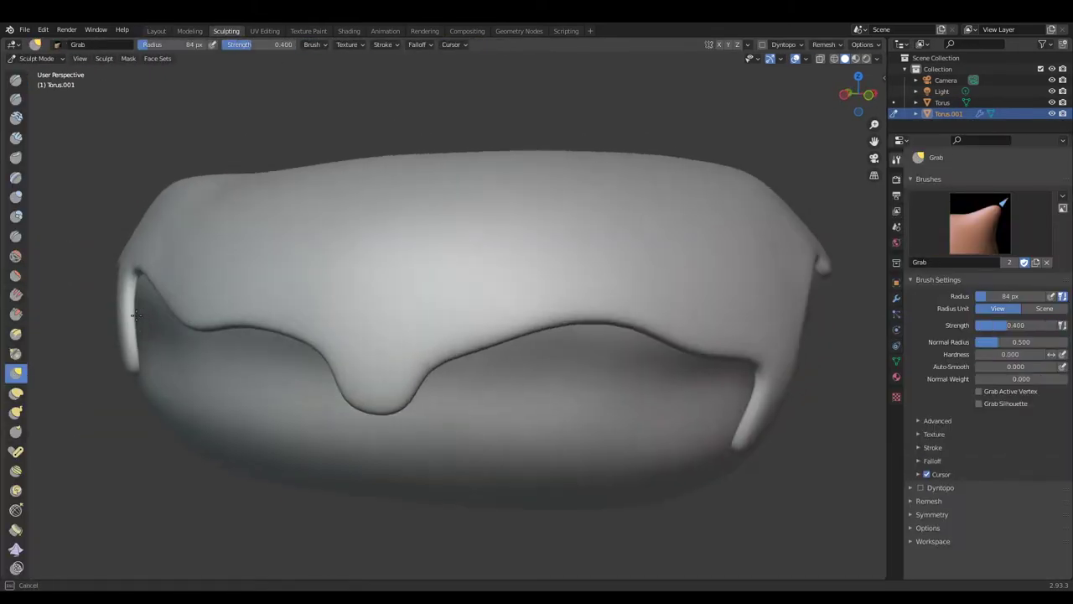
mouse_move(100, 352)
middle_down()
mouse_move(144, 311)
mouse_move(252, 273)
middle_up()
scroll(143, 311, up, 5)
scroll(252, 272, down, 5)
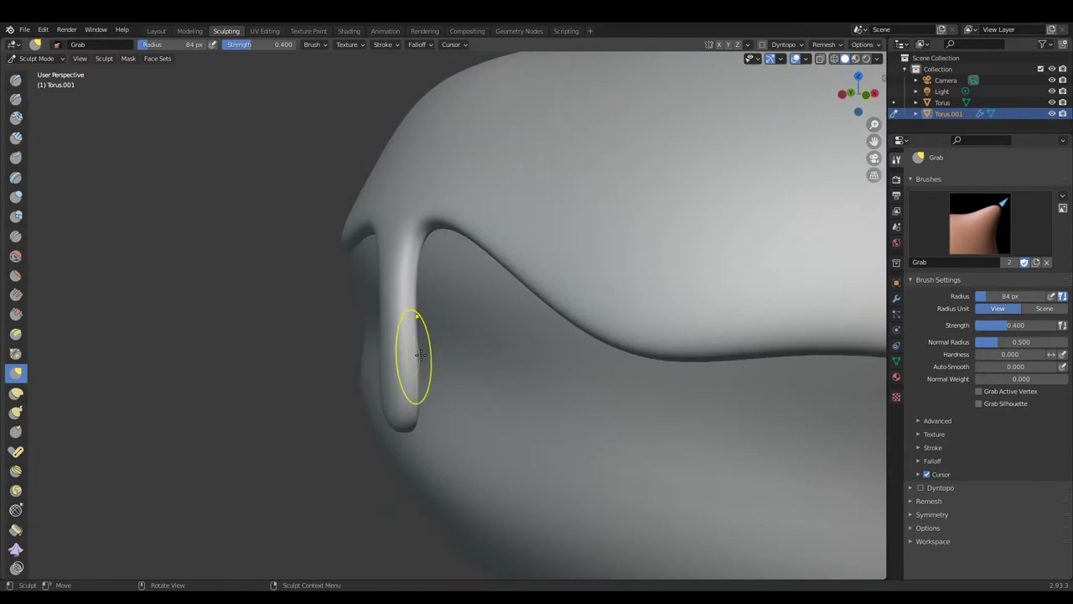
scroll(296, 326, down, 5)
mouse_move(296, 326)
middle_down()
mouse_move(285, 251)
mouse_move(281, 362)
middle_up()
scroll(281, 362, up, 5)
scroll(281, 363, down, 5)
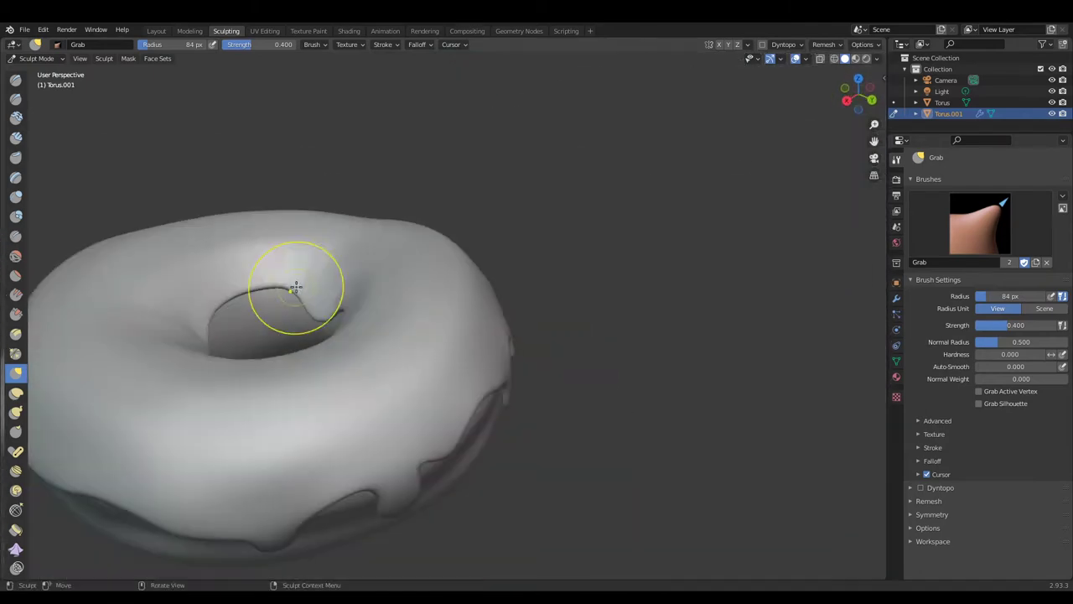
key(Tab)
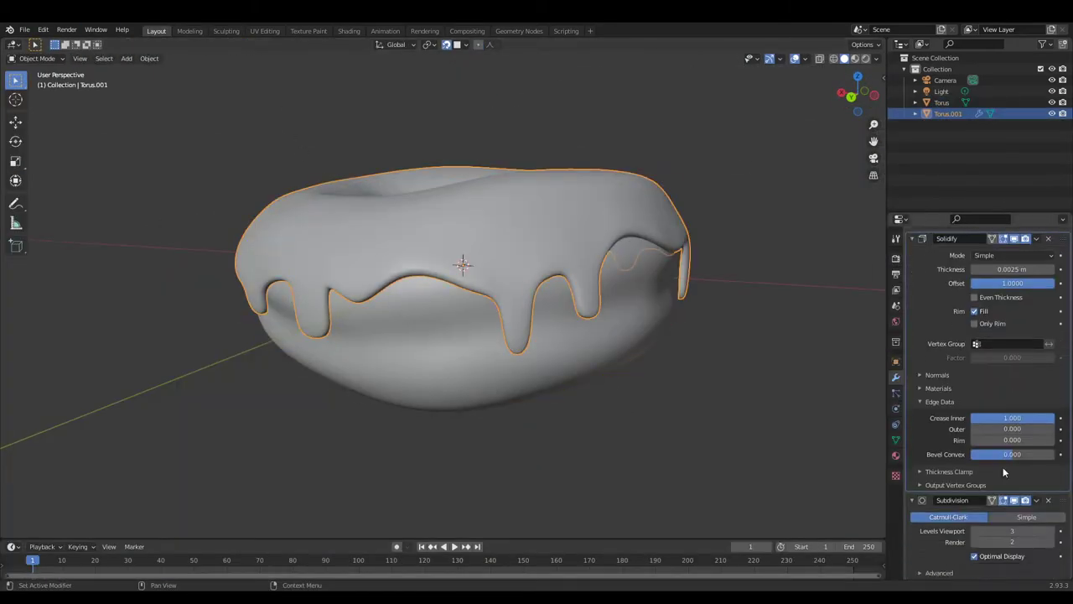
Frame the donut and briefly check the icing mesh in Edit Mode.
key(KP_Decimal)
scroll(640, 385, down, 1)
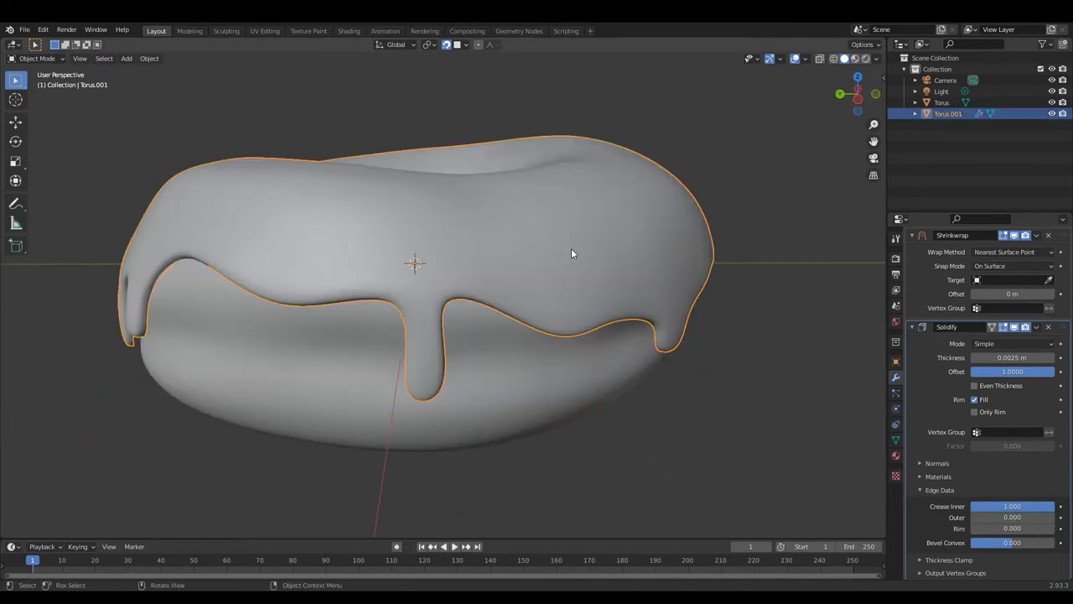
key(Tab)
mouse_move(571, 249)
middle_down()
mouse_move(509, 313)
mouse_move(498, 350)
middle_up()
key(Tab)
scroll(981, 419, down, 3)
scroll(981, 419, up, 3)
middle_drag(729, 409, 676, 397)
Add a Subdivision modifier, apply it with Solidify, and check the dense icing mesh.
key(ctrl+1)
scroll(1014, 528, down, 3)
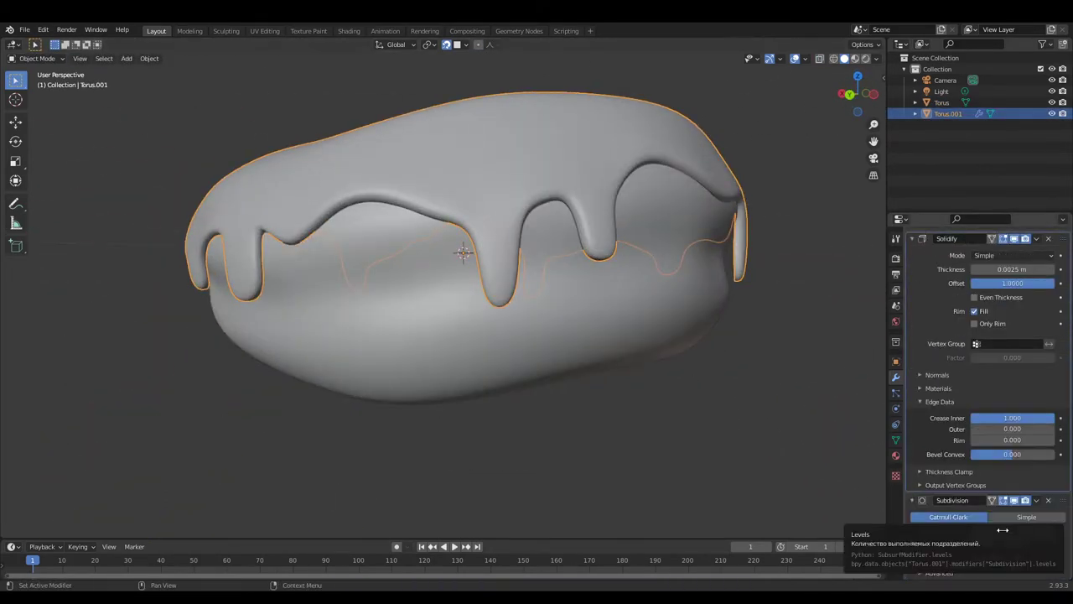
scroll(1000, 294, up, 2)
key(ctrl+a)
key(ctrl+a)
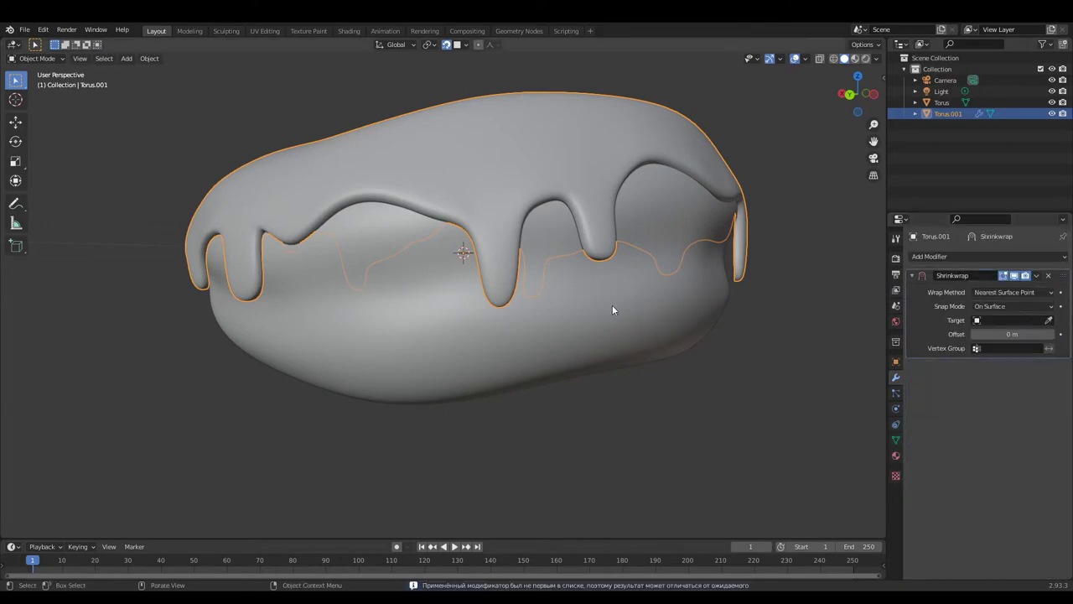
key(Tab)
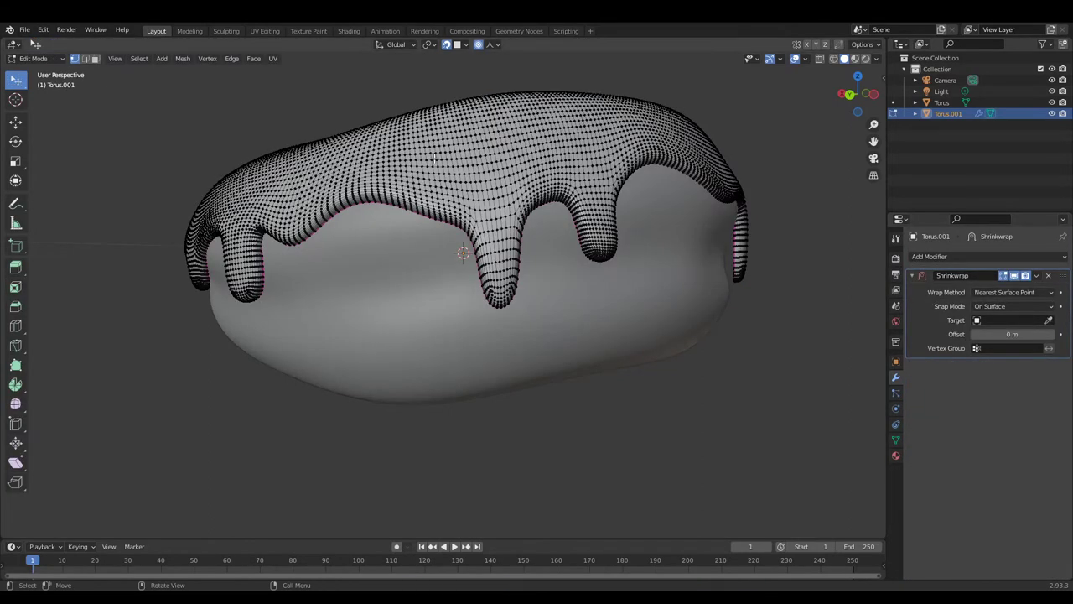
click(226, 30)
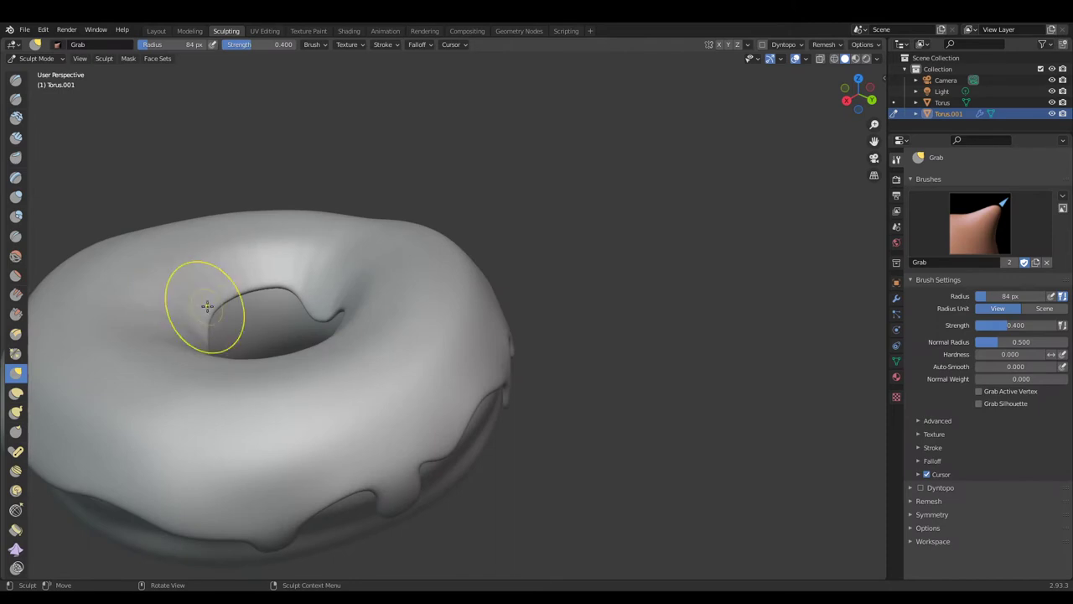
Smooth the icing rim around the donut hole, then grab-shape it from lower angles.
scroll(436, 319, up, 5)
scroll(360, 263, down, 5)
key(shift+s)
mouse_move(359, 263)
middle_down()
mouse_move(391, 299)
mouse_move(407, 269)
mouse_move(573, 427)
mouse_move(453, 249)
middle_up()
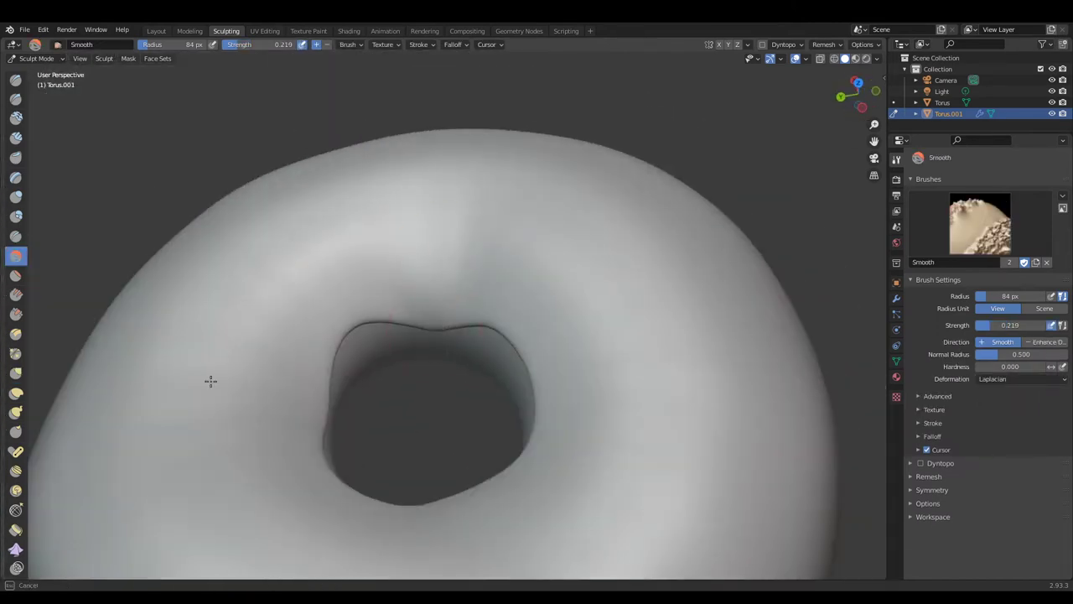
middle_drag(557, 393, 30, 241)
right_click(29, 241)
middle_drag(385, 512, 325, 318)
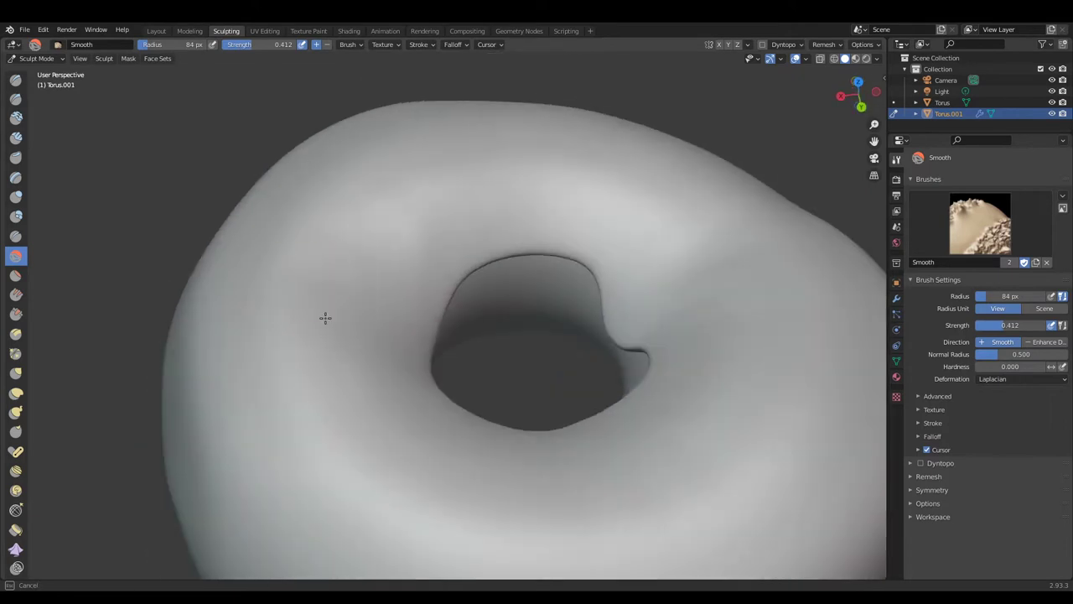
key(g)
mouse_move(568, 335)
middle_down()
mouse_move(424, 343)
mouse_move(398, 327)
mouse_move(618, 359)
middle_up()
Inflate the drips and grab-shape the hole rim from side and front views.
key(i)
key(n)
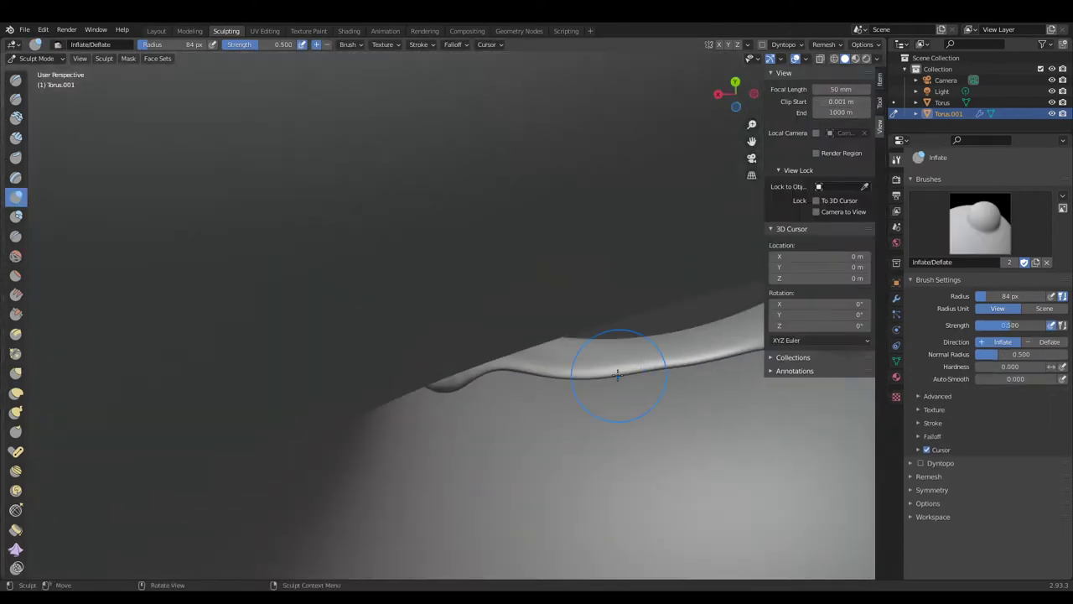
key(ctrl+KP_3)
mouse_move(554, 385)
middle_down()
mouse_move(275, 311)
mouse_move(290, 338)
mouse_move(250, 359)
middle_up()
key(g)
mouse_move(354, 385)
middle_down()
mouse_move(523, 363)
mouse_move(72, 227)
mouse_move(463, 409)
middle_up()
key(g)
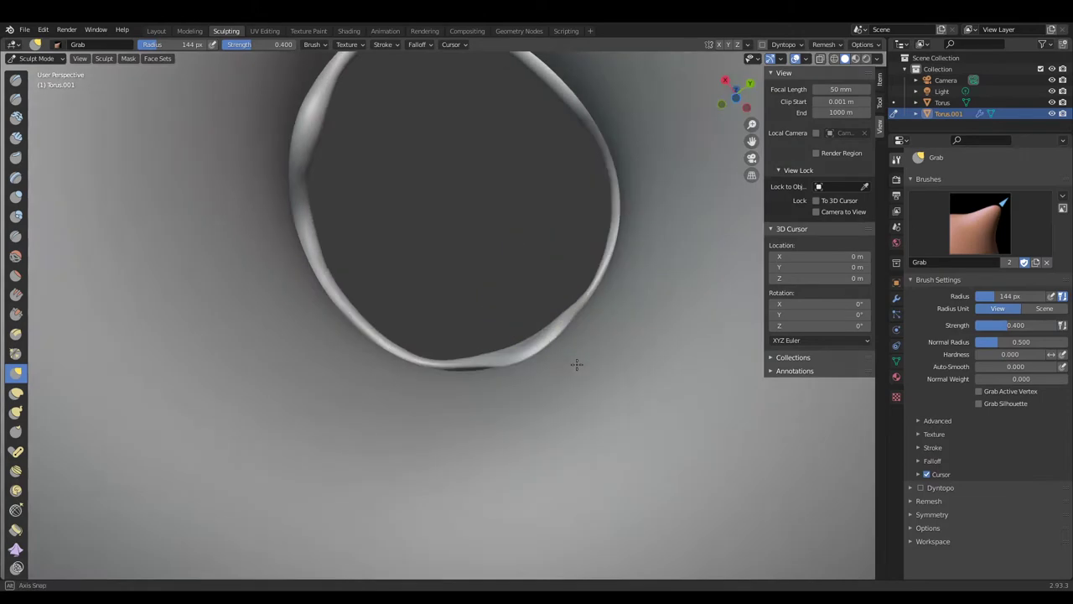
middle_drag(530, 324, 602, 352)
middle_drag(575, 398, 558, 369)
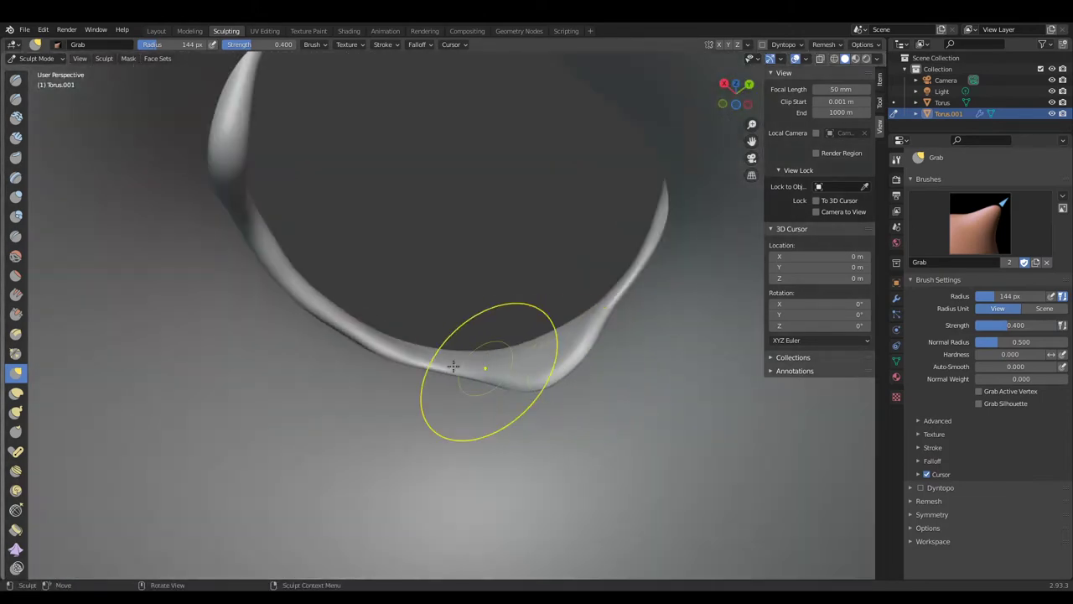
middle_drag(430, 398, 288, 498)
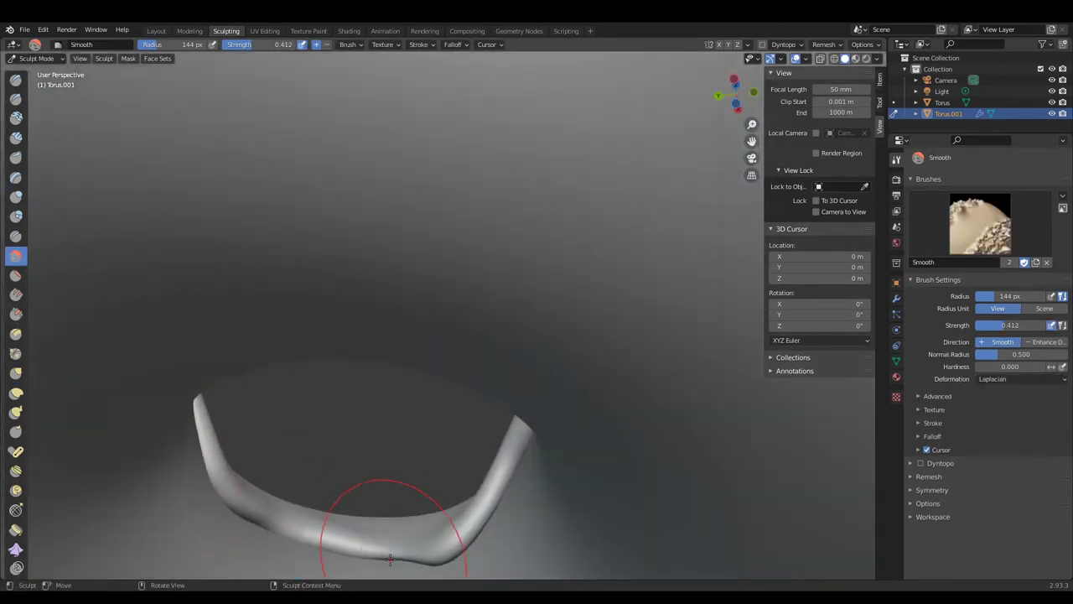
middle_drag(393, 551, 477, 176)
scroll(531, 364, down, 3)
Set Inflate strength to 0.350 and round off the drip tips around the donut.
key(f)
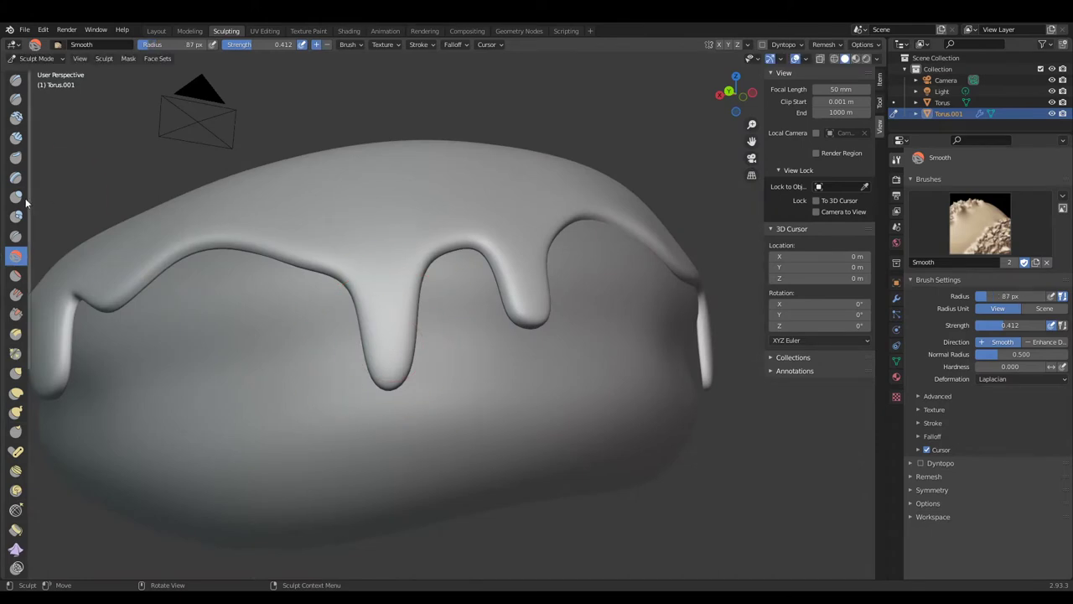
drag(605, 539, 587, 539)
mouse_move(587, 539)
middle_down()
mouse_move(467, 313)
mouse_move(737, 386)
mouse_move(523, 356)
middle_up()
middle_drag(672, 191, 343, 343)
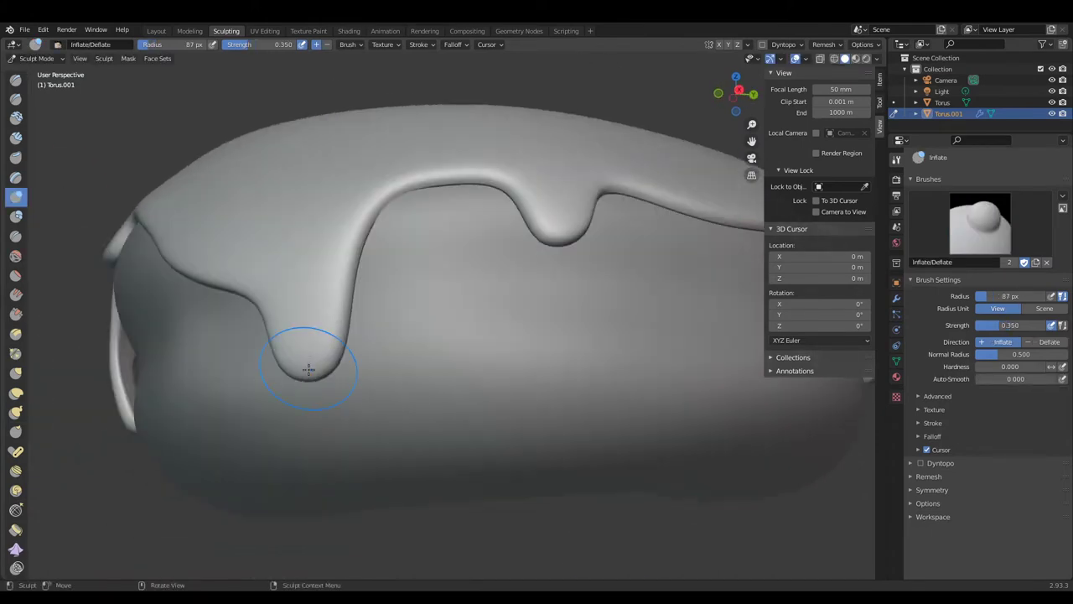
mouse_move(591, 225)
middle_down()
mouse_move(666, 331)
mouse_move(402, 330)
mouse_move(395, 266)
mouse_move(347, 220)
mouse_move(491, 319)
mouse_move(294, 311)
middle_up()
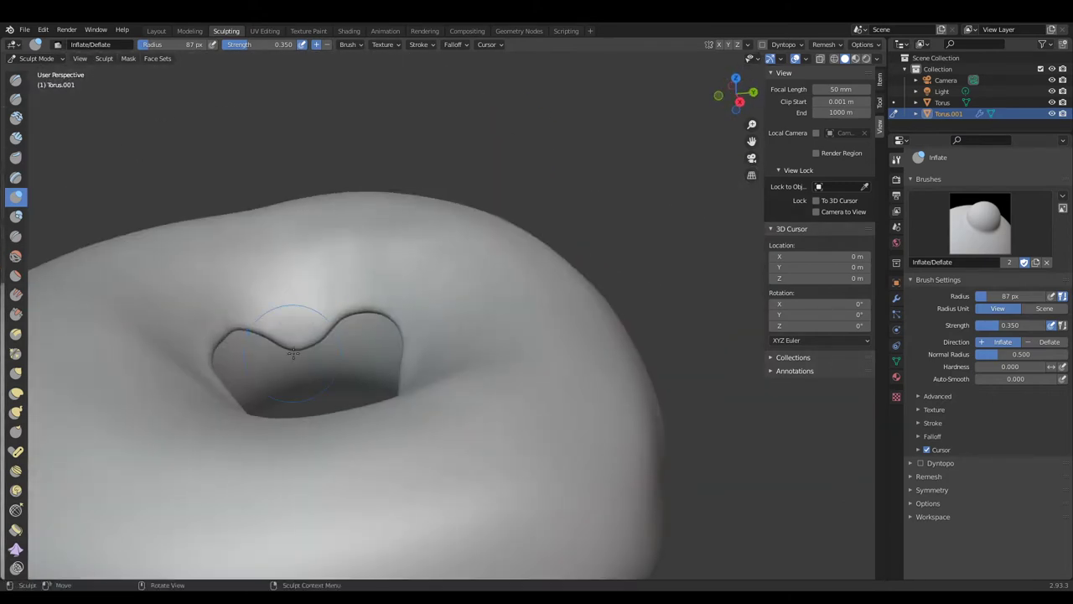
scroll(350, 291, down, 5)
middle_drag(349, 291, 573, 316)
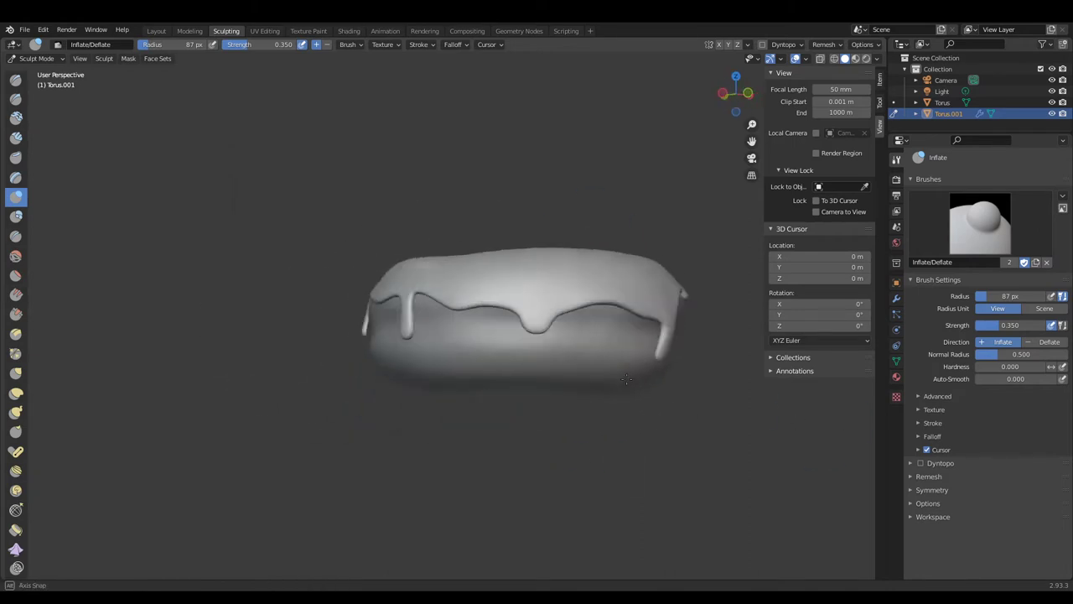
scroll(626, 379, up, 5)
scroll(579, 388, down, 5)
mouse_move(579, 389)
middle_down()
mouse_move(370, 373)
mouse_move(347, 227)
mouse_move(390, 407)
middle_up()
scroll(401, 350, up, 5)
scroll(376, 253, down, 4)
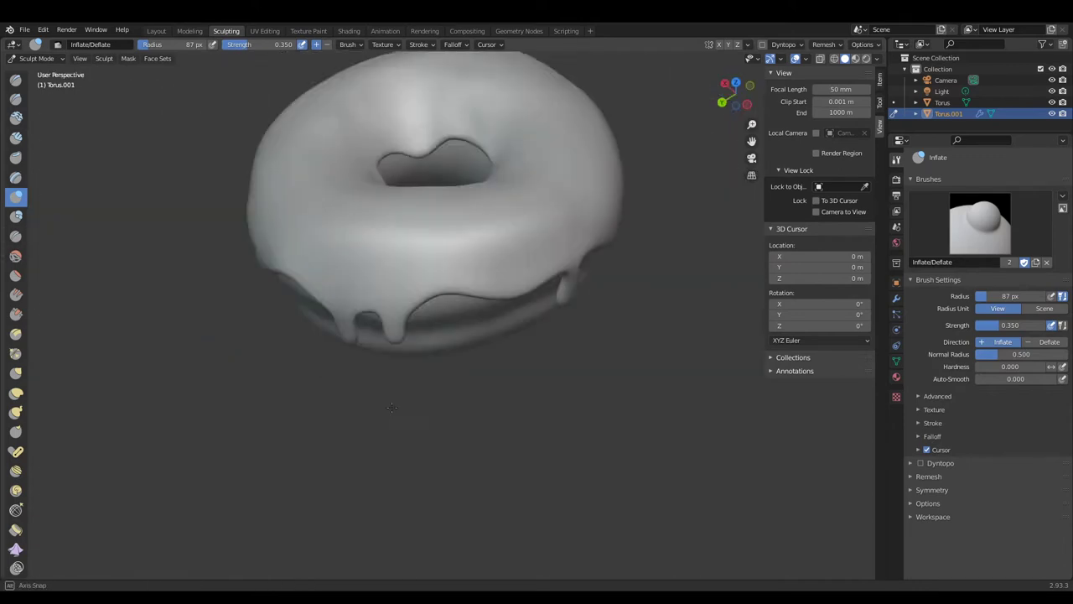
mouse_move(327, 233)
middle_down()
mouse_move(335, 287)
mouse_move(530, 195)
mouse_move(335, 412)
mouse_move(461, 251)
mouse_move(285, 409)
mouse_move(218, 343)
mouse_move(352, 240)
mouse_move(314, 386)
mouse_move(354, 271)
mouse_move(244, 300)
mouse_move(367, 210)
mouse_move(18, 362)
middle_up()
Smooth the icing surface from several angles around the donut.
mouse_move(380, 282)
middle_down()
mouse_move(422, 211)
mouse_move(307, 297)
mouse_move(386, 340)
mouse_move(239, 371)
mouse_move(485, 375)
middle_up()
key(s)
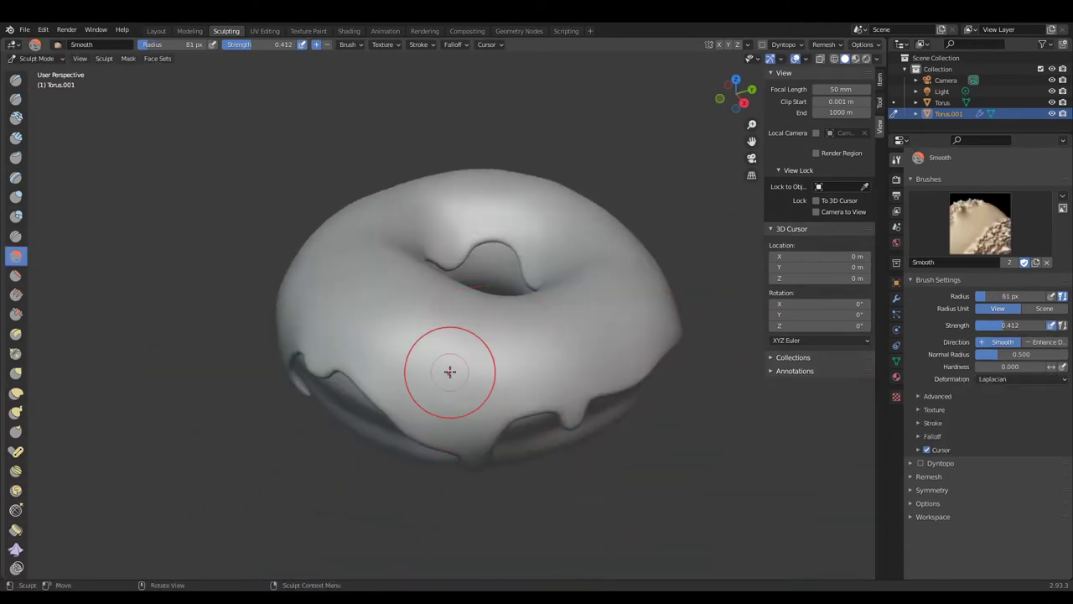
mouse_move(347, 333)
middle_down()
mouse_move(304, 372)
mouse_move(472, 371)
mouse_move(305, 321)
middle_up()
scroll(456, 367, up, 2)
mouse_move(280, 359)
middle_down()
mouse_move(455, 256)
mouse_move(639, 340)
middle_up()
scroll(455, 256, down, 3)
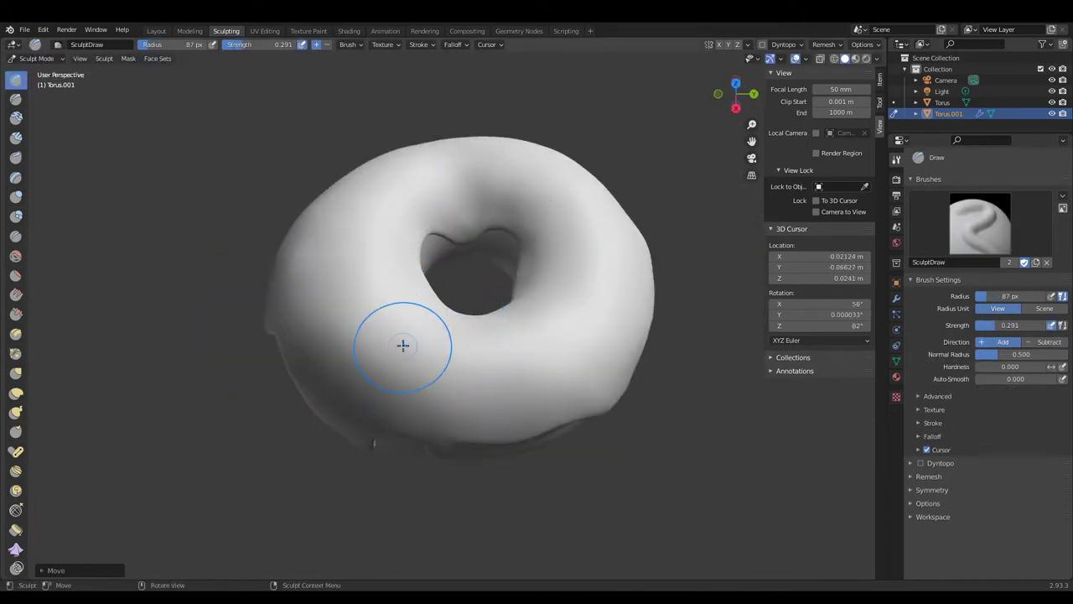
middle_drag(352, 260, 404, 368)
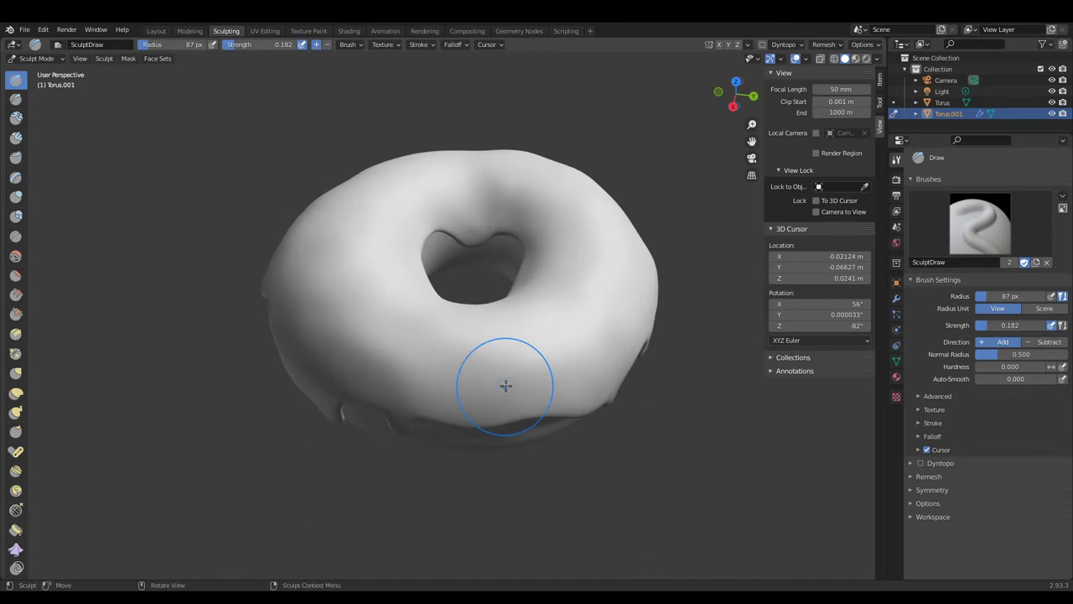
middle_drag(501, 387, 463, 404)
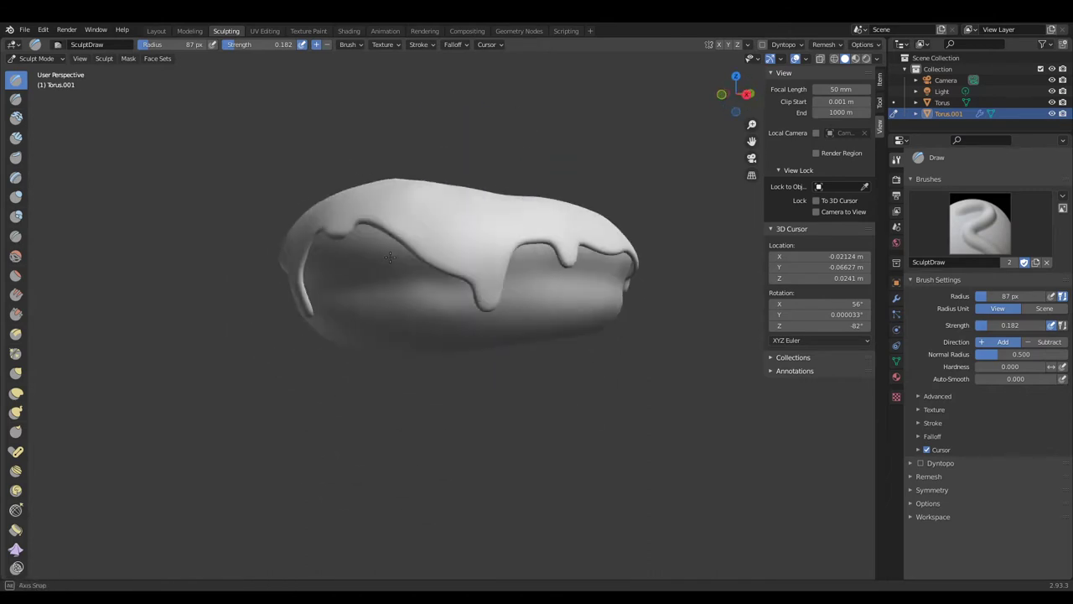
ctrl+middle_drag(390, 258, 206, 295)
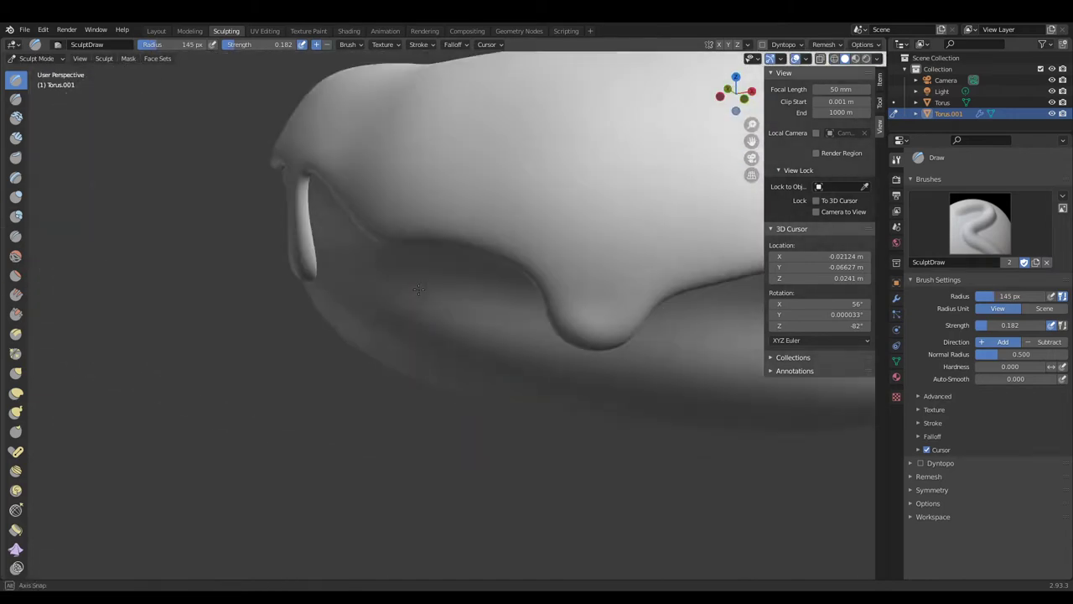
ctrl+middle_drag(192, 277, 288, 240)
scroll(449, 288, up, 3)
middle_drag(448, 288, 219, 316)
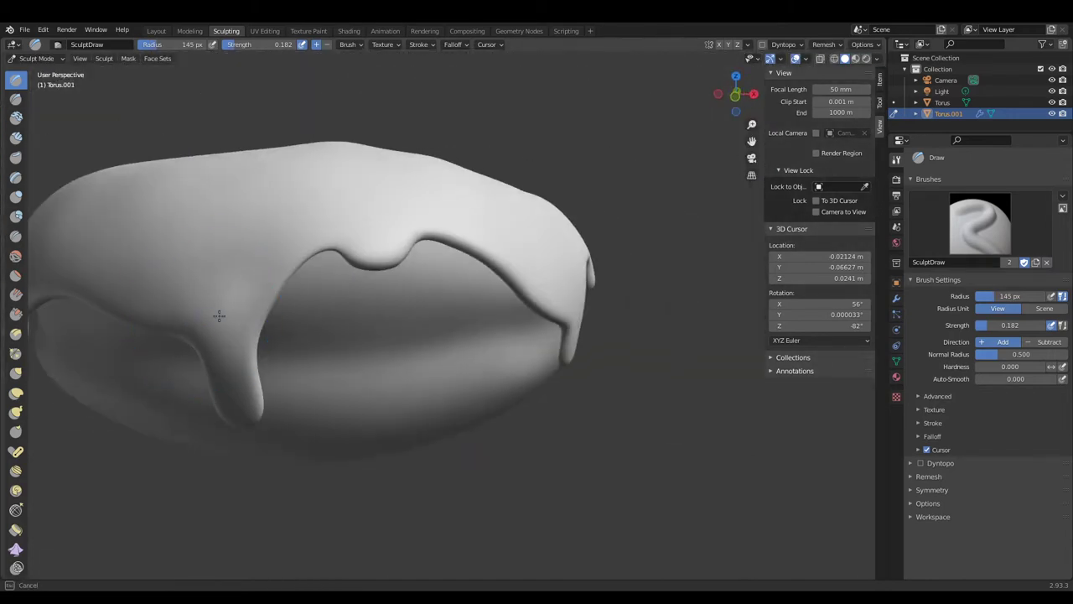
middle_drag(228, 376, 374, 340)
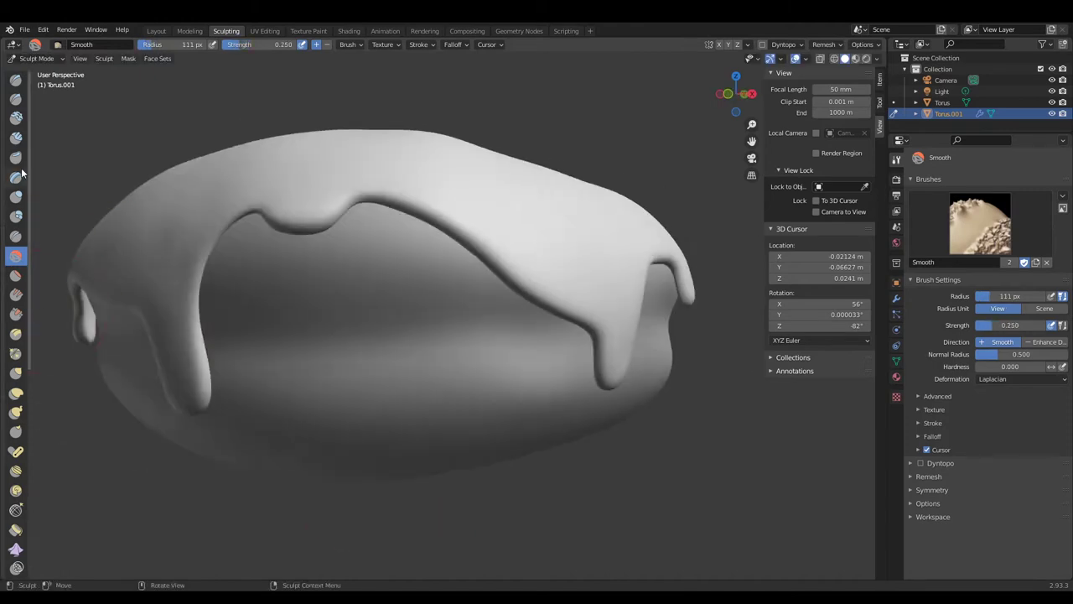
middle_drag(216, 245, 58, 243)
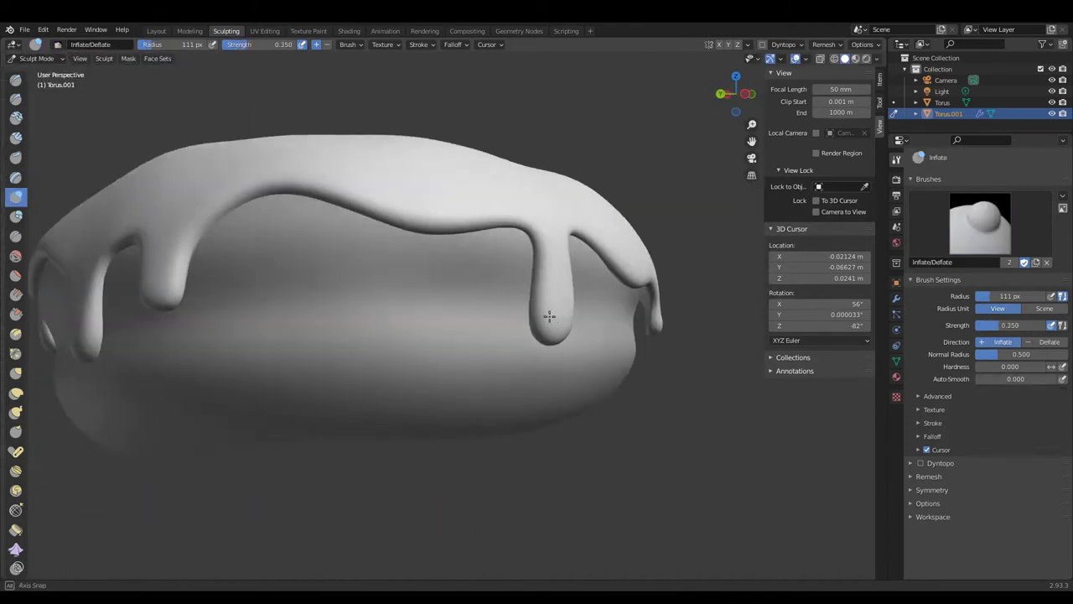
scroll(58, 243, up, 5)
scroll(407, 276, down, 5)
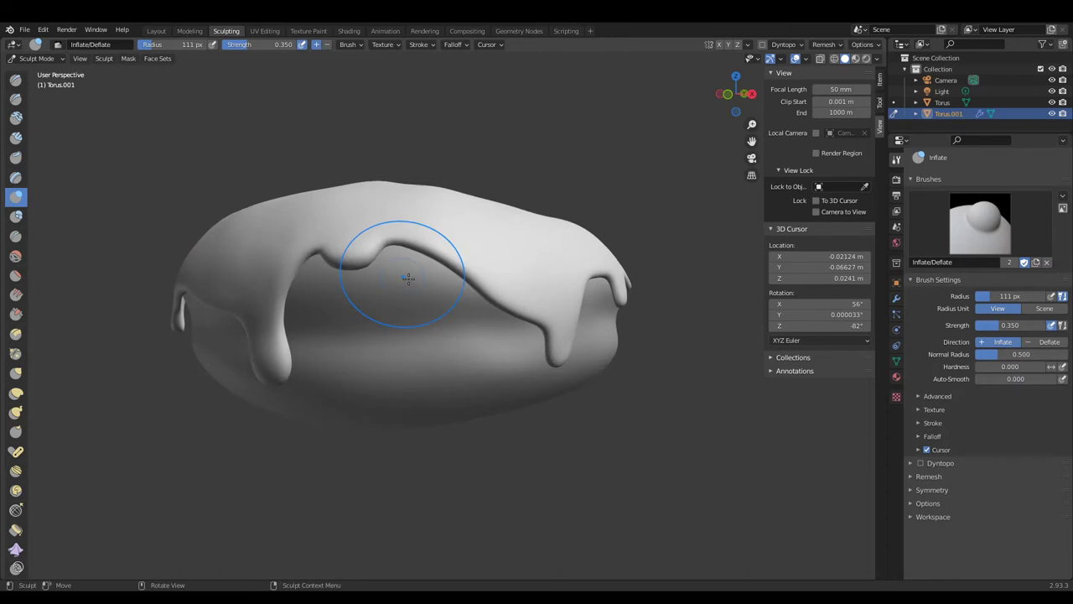
Review the drips on the right side and switch to the Grab brush.
middle_drag(407, 276, 635, 342)
scroll(635, 342, down, 4)
mouse_move(551, 311)
middle_down()
mouse_move(695, 311)
mouse_move(484, 327)
middle_up()
middle_drag(27, 356, 148, 377)
scroll(148, 377, down, 2)
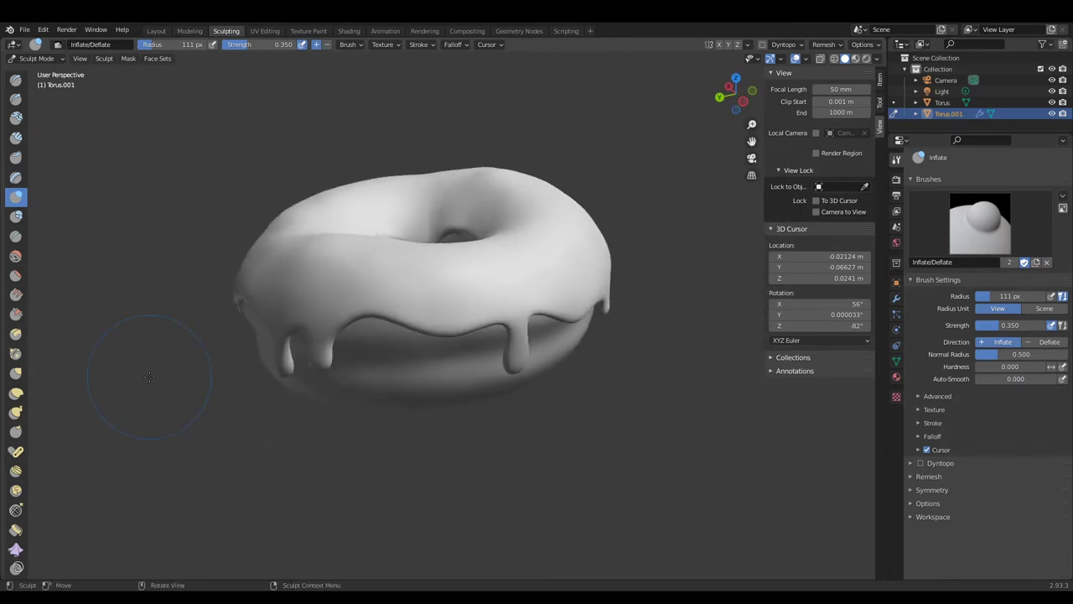
scroll(148, 377, up, 3)
middle_drag(148, 376, 336, 252)
scroll(478, 210, down, 3)
middle_drag(479, 210, 537, 251)
click(14, 374)
scroll(168, 251, up, 2)
scroll(168, 252, up, 4)
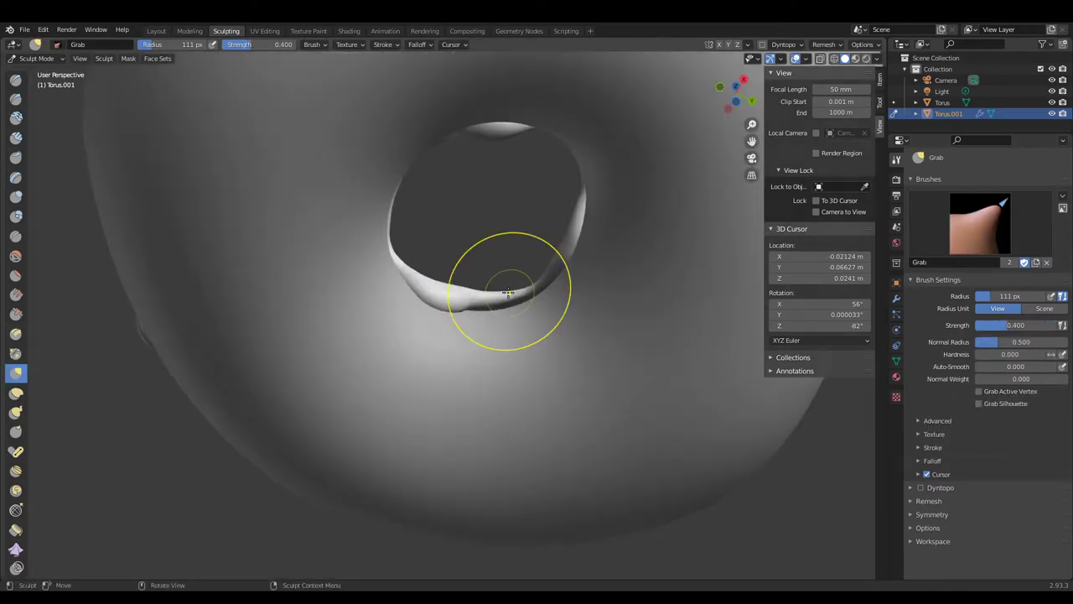
scroll(167, 251, up, 2)
scroll(436, 264, down, 6)
middle_drag(435, 264, 509, 381)
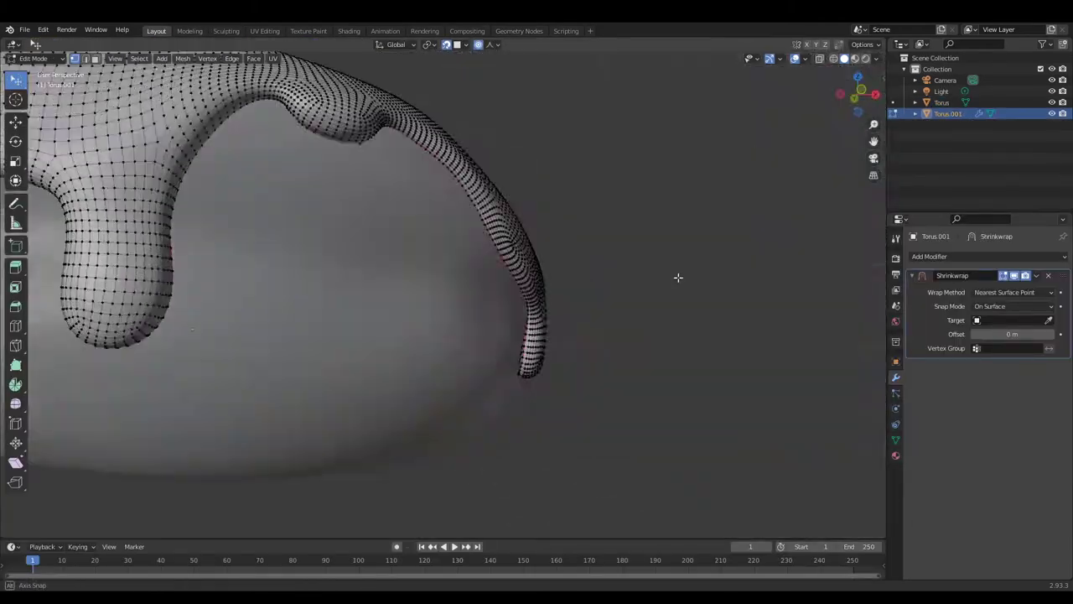
Pull drip vertices down along Y with soft-falloff proportional moves.
mouse_move(677, 277)
middle_down()
mouse_move(604, 299)
mouse_move(388, 291)
mouse_move(325, 319)
middle_up()
click(411, 322)
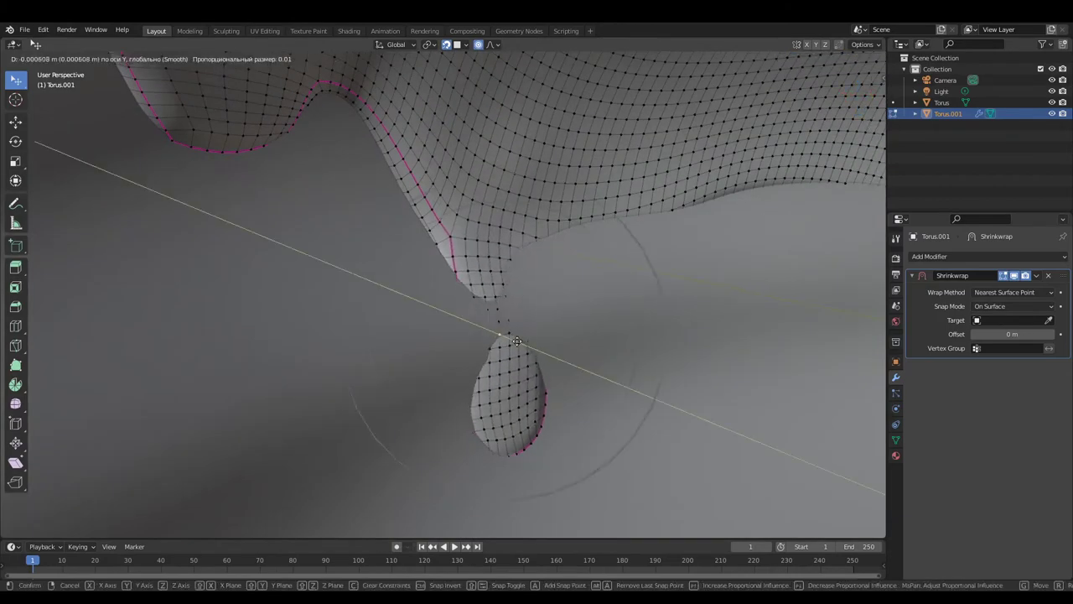
click(516, 341)
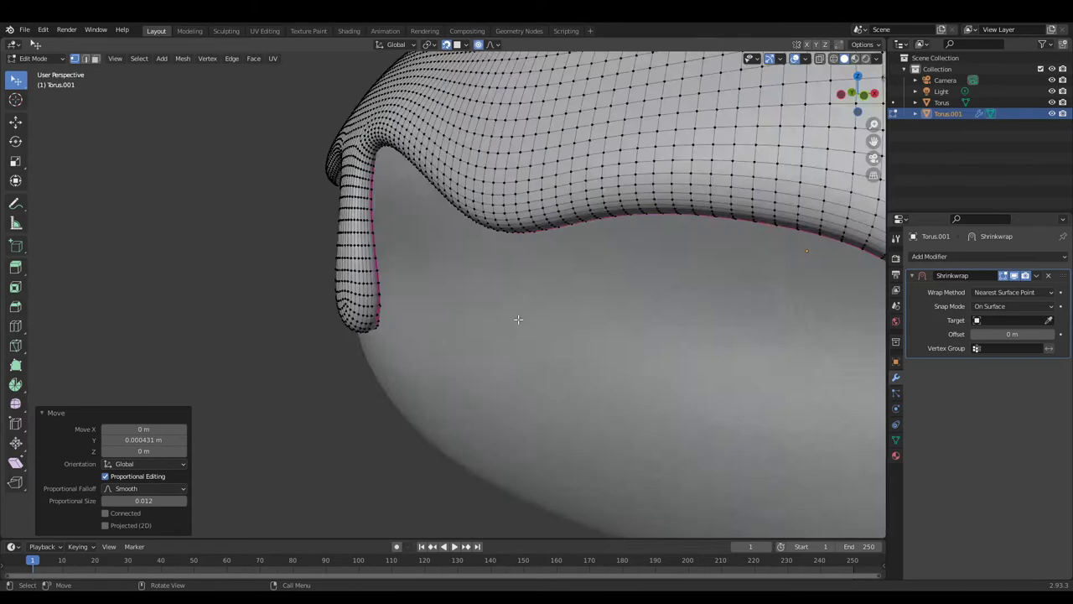
key(g)
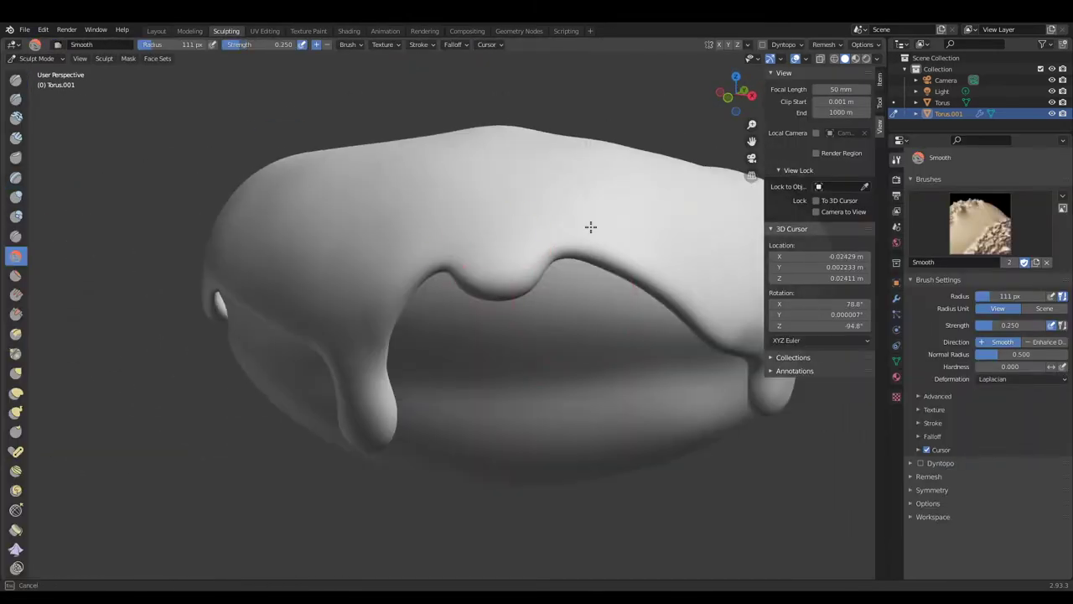
Zoom out and orbit to a side view of the donut.
scroll(421, 199, down, 5)
middle_drag(511, 280, 585, 312)
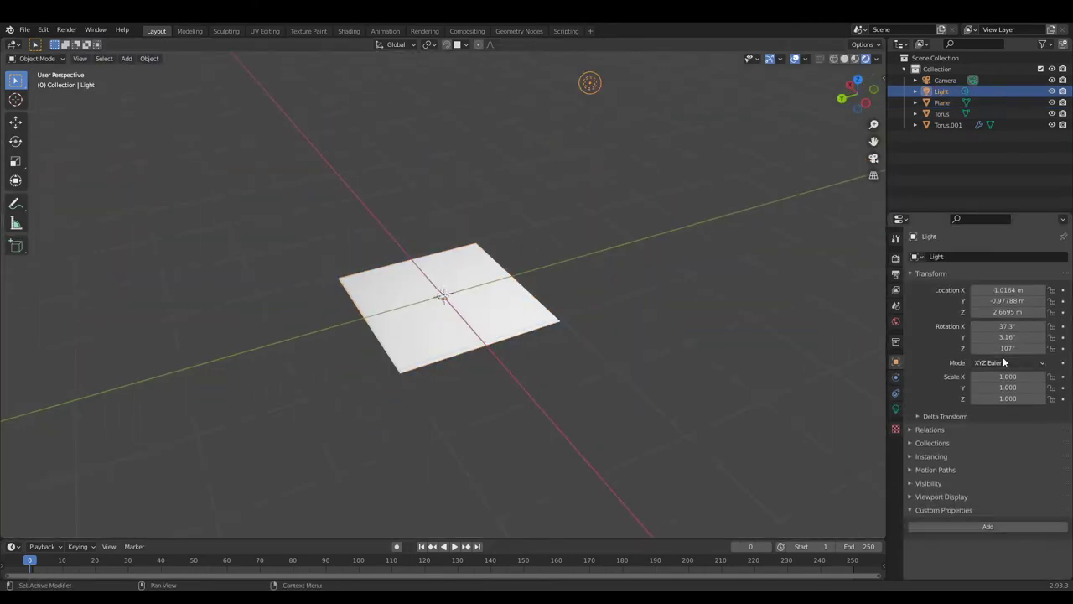
Set the light's power to 500 W.
click(910, 430)
click(895, 410)
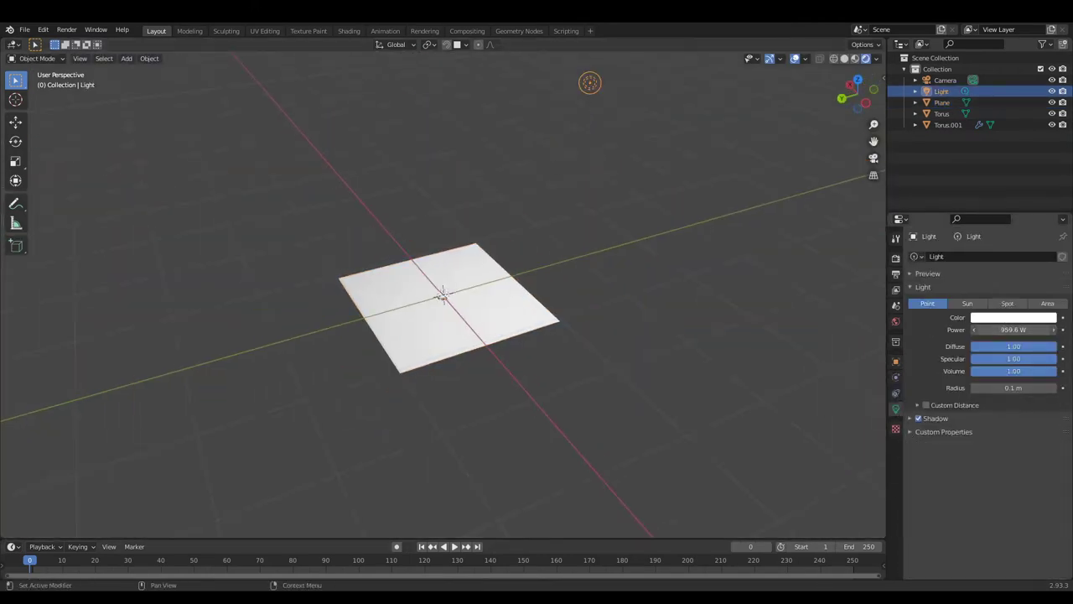
drag(1013, 330, 973, 359)
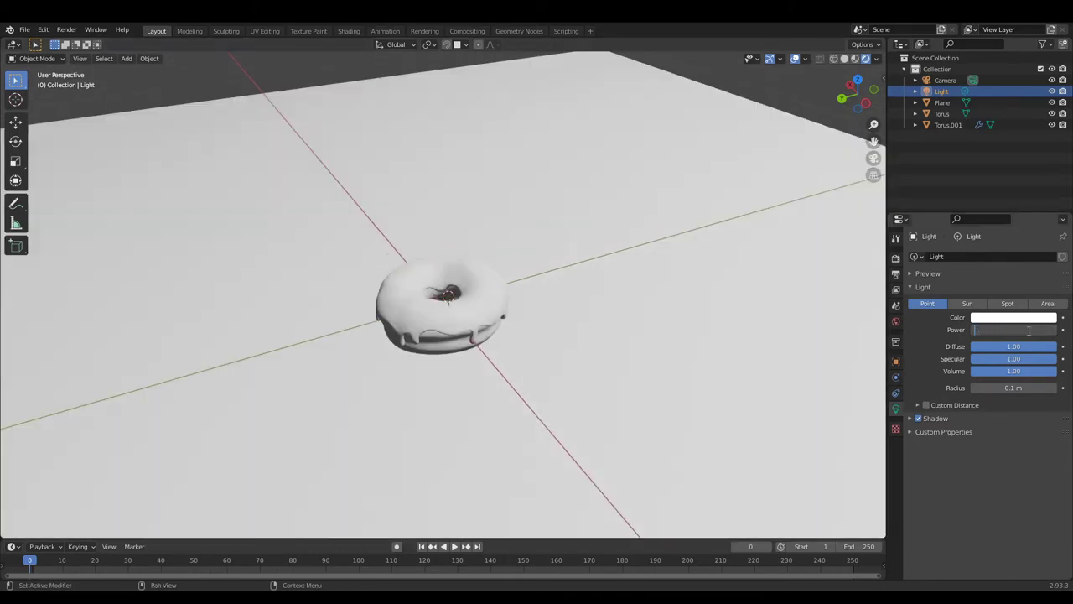
text(500)
key(Return)
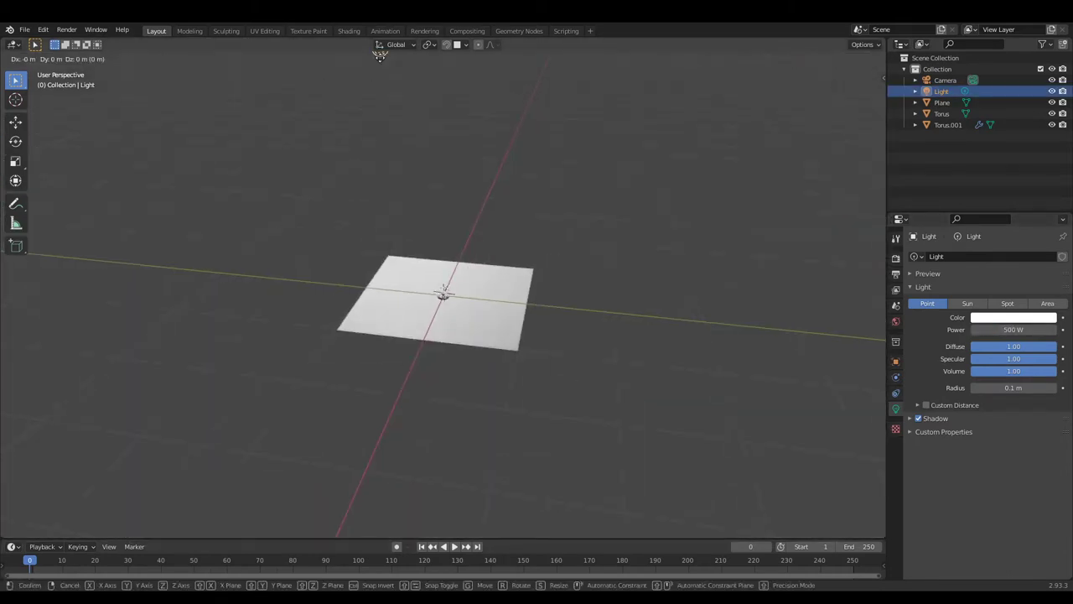
Raise the light along Z and nudge the floor plane vertically.
key(z)
click(133, 69)
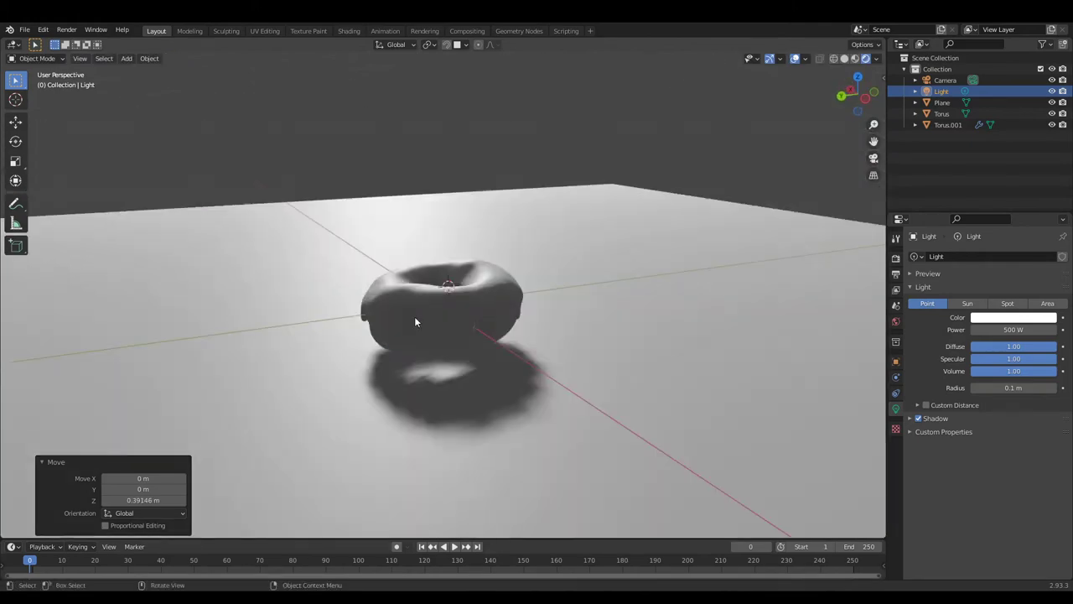
click(629, 358)
key(g)
key(z)
click(624, 362)
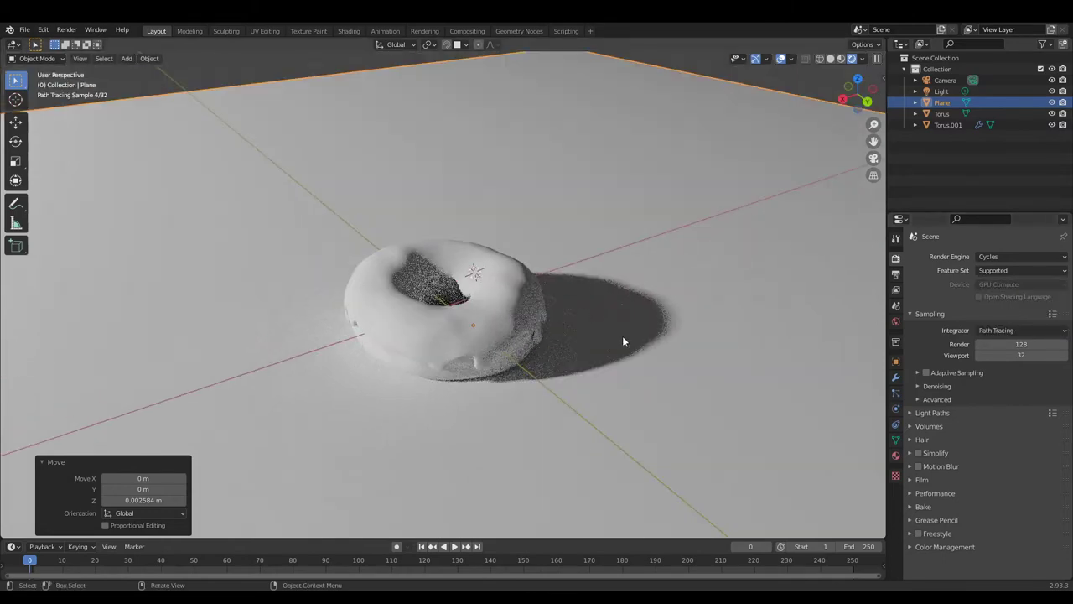
Turn on viewport denoising in the render settings.
click(1010, 271)
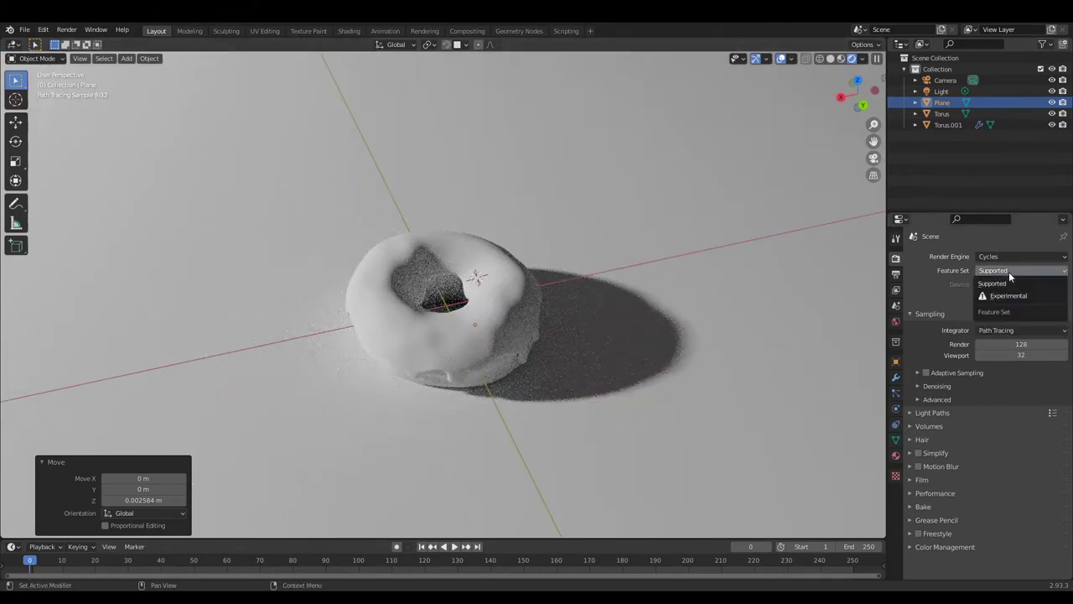
click(918, 386)
click(978, 423)
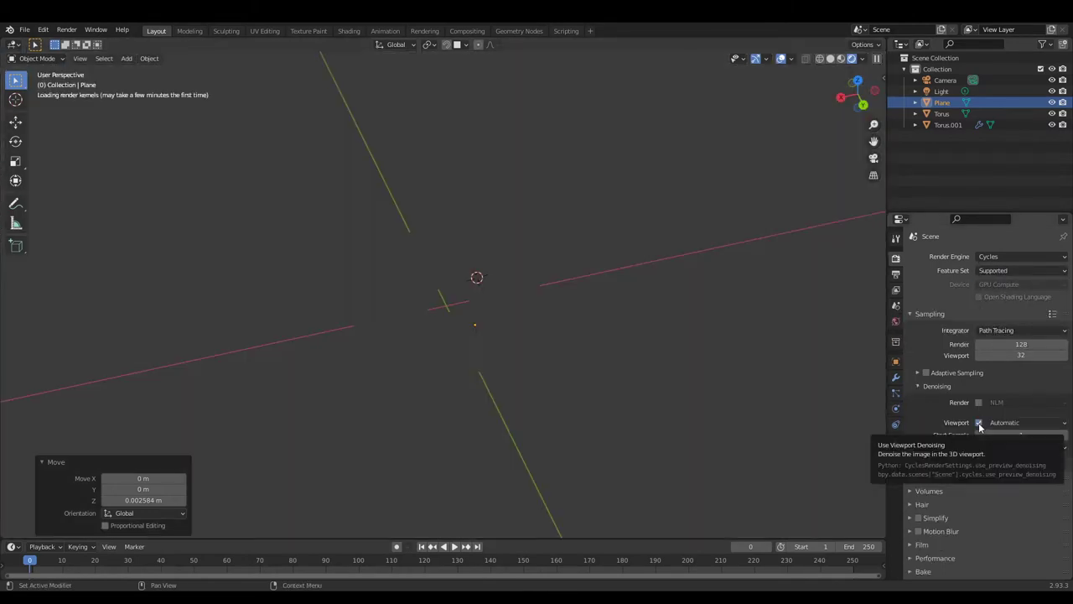
scroll(554, 276, down, 2)
click(25, 29)
mouse_move(43, 29)
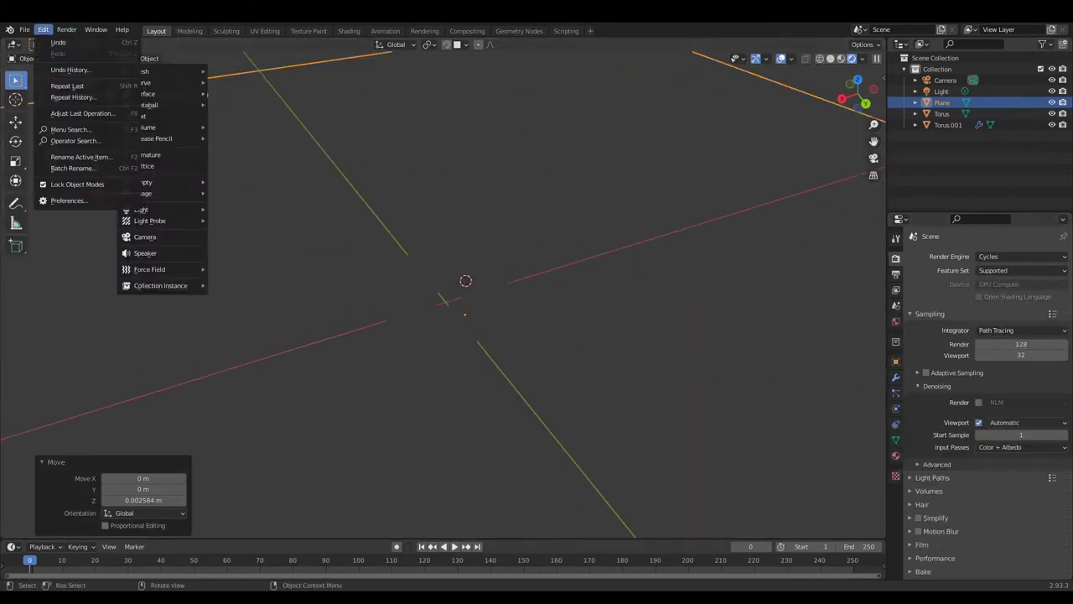
click(50, 30)
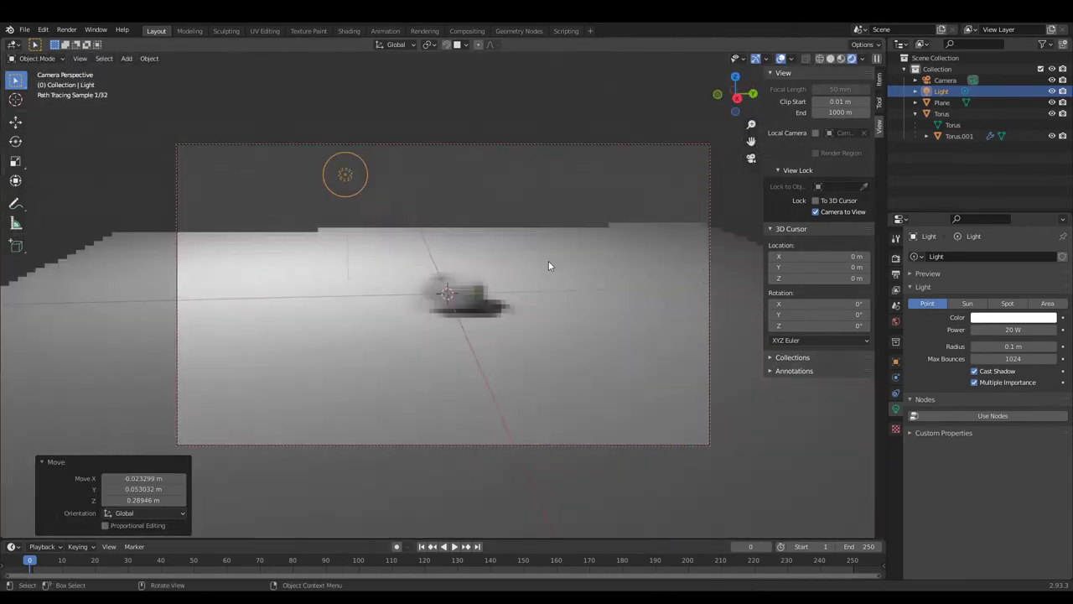
Reposition the light, frame the donut in the camera view, and render with F12.
key(g)
click(384, 301)
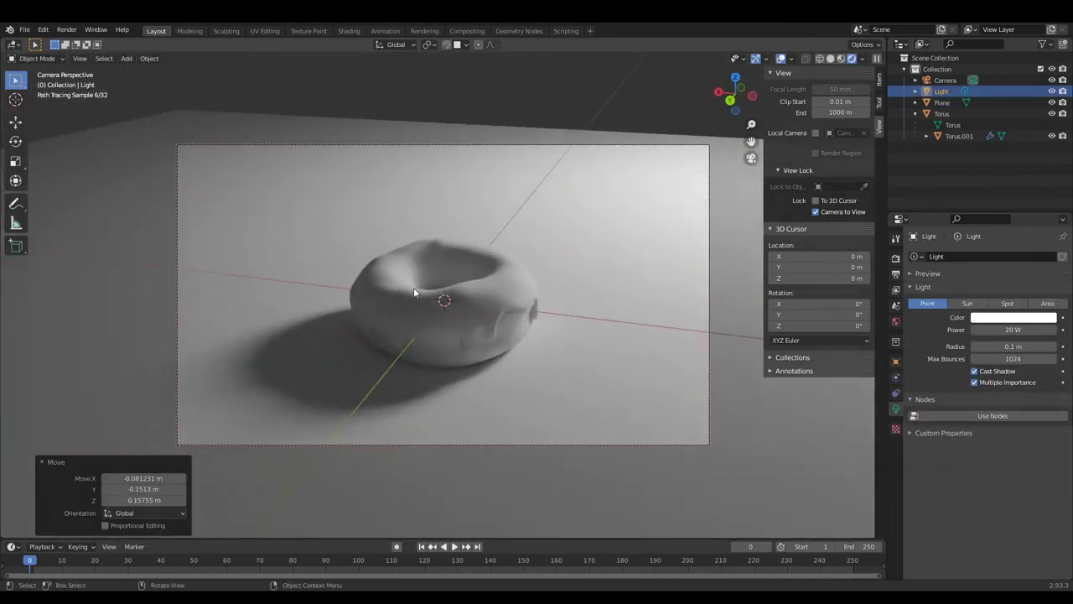
click(396, 45)
key(Escape)
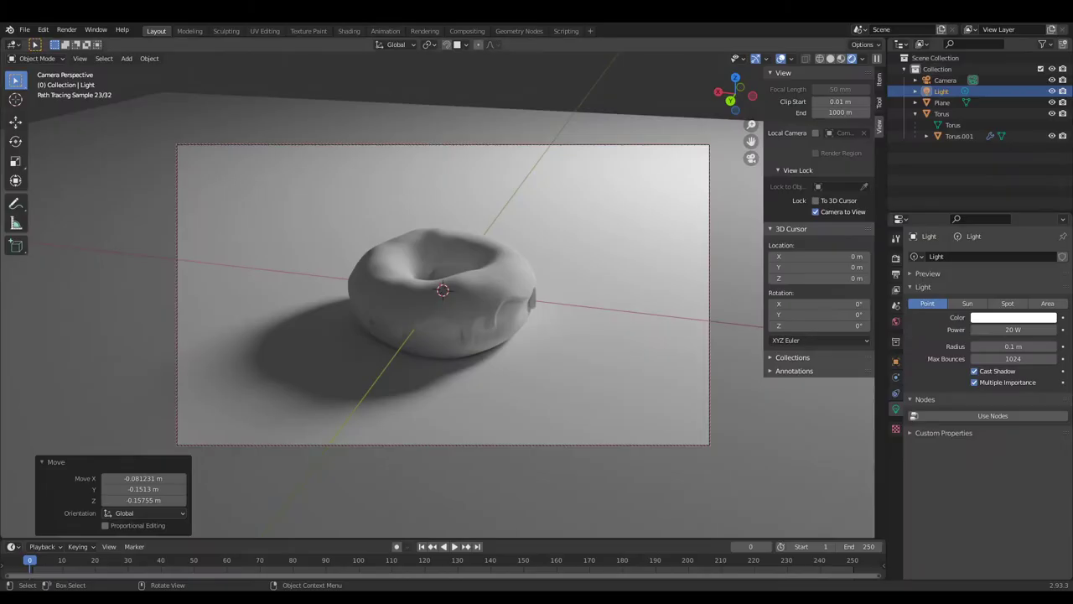
shift+middle_drag(491, 328, 534, 181)
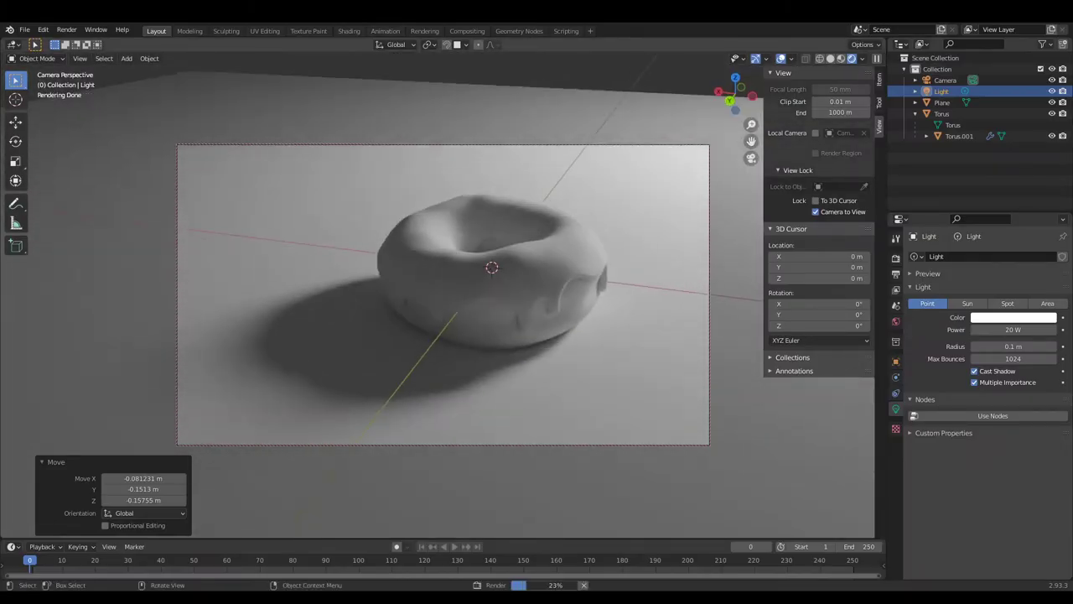
key(F12)
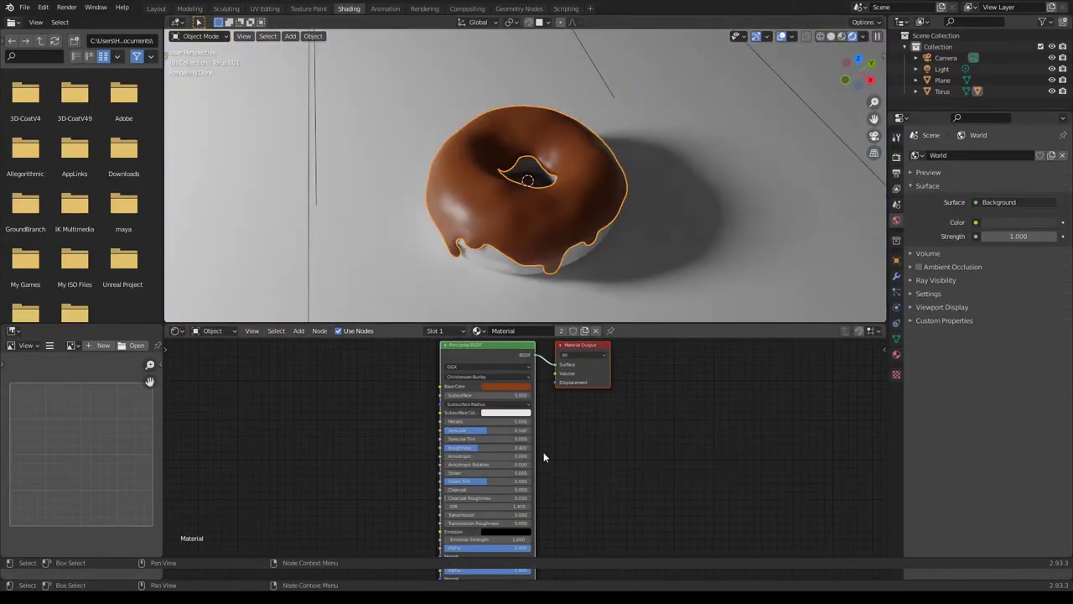
Try a Voronoi Texture node on the icing shader, then undo and remove the trial nodes.
key(shift+a)
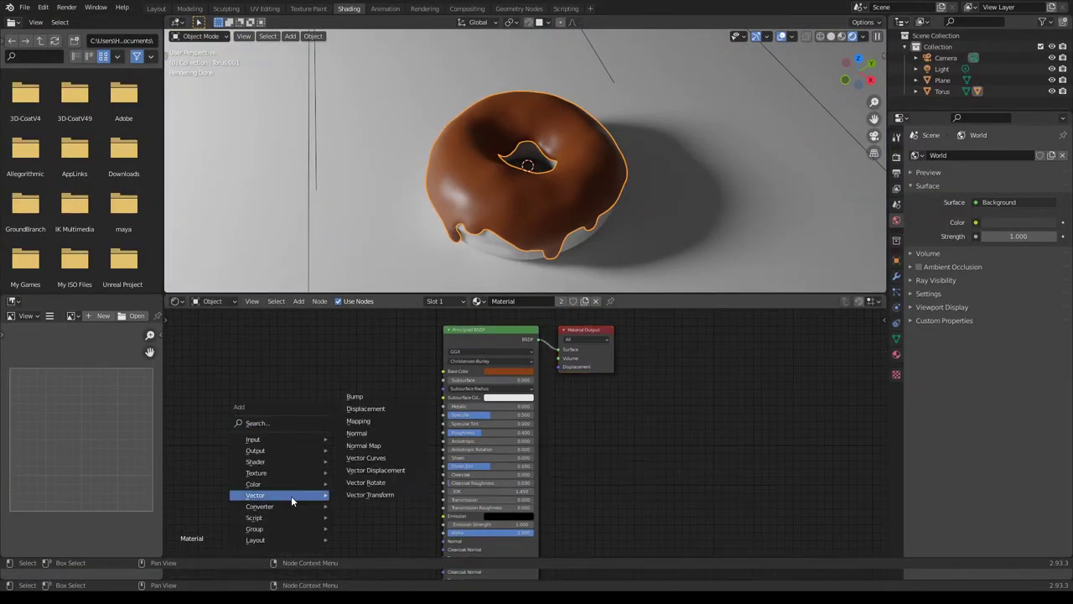
click(369, 447)
click(249, 376)
drag(249, 375, 443, 370)
key(ctrl+z)
key(shift+a)
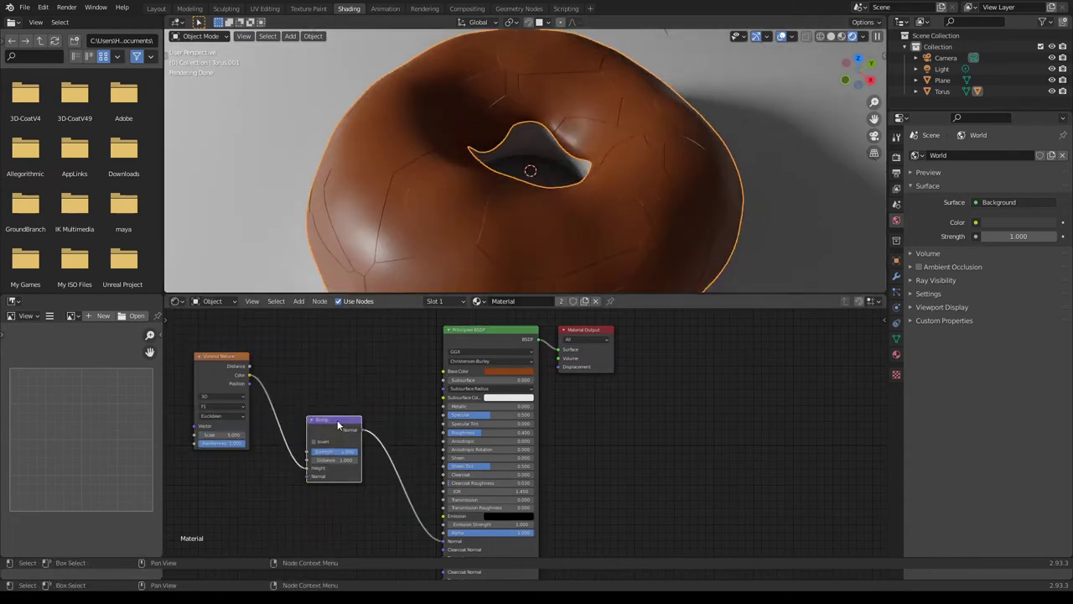
key(ctrl+z)
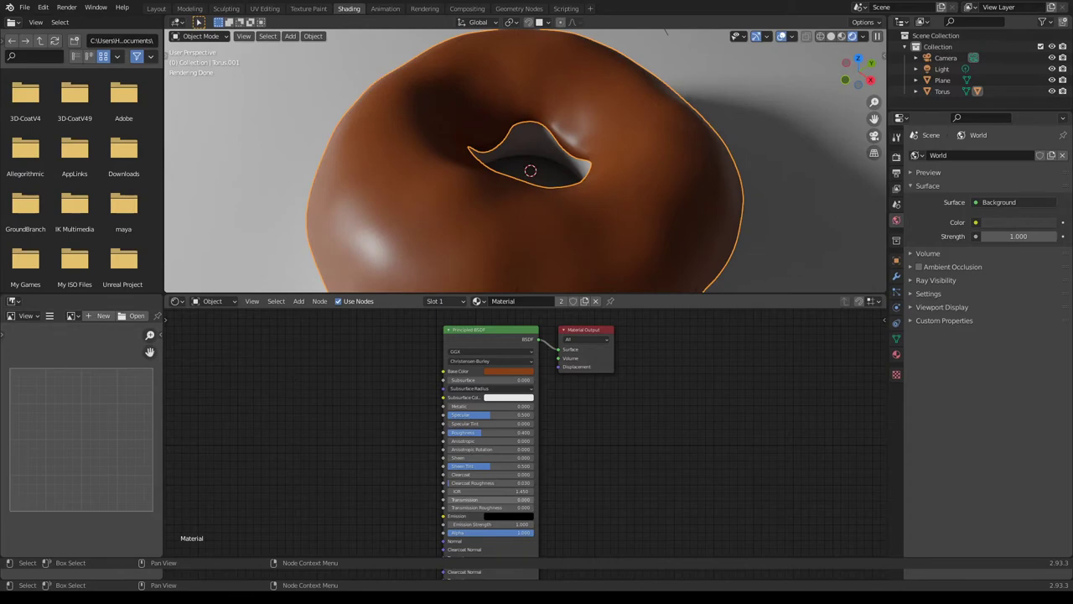
scroll(530, 171, down, 5)
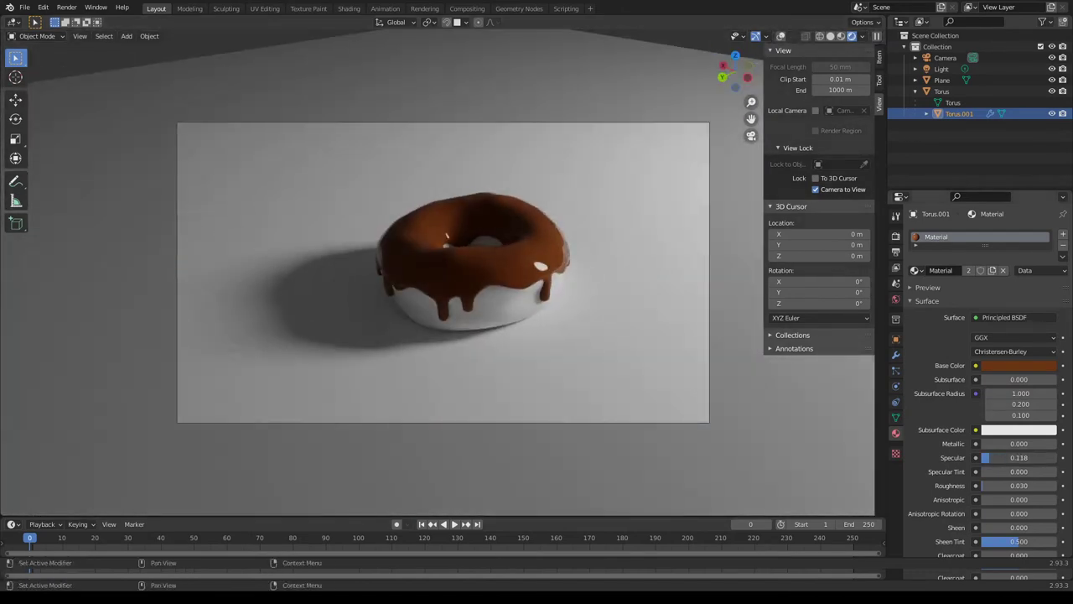
Set icing Specular to 0.030, raise Subsurface, and apply Subsurface Radius 0.300, 0.150, 0.150.
text(0.03)
key(Return)
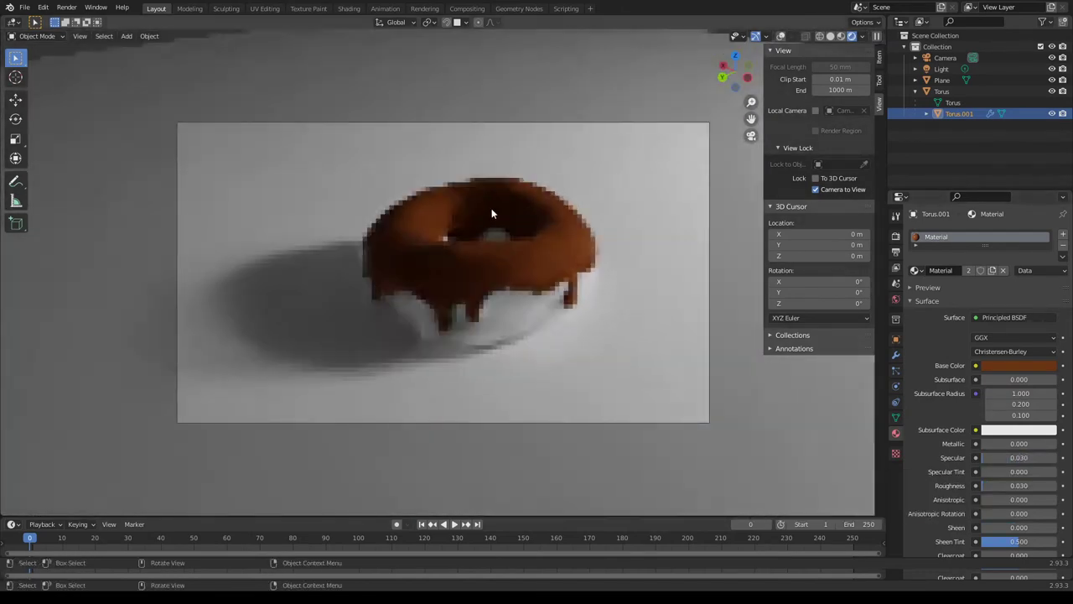
drag(1019, 379, 1031, 379)
scroll(567, 317, up, 3)
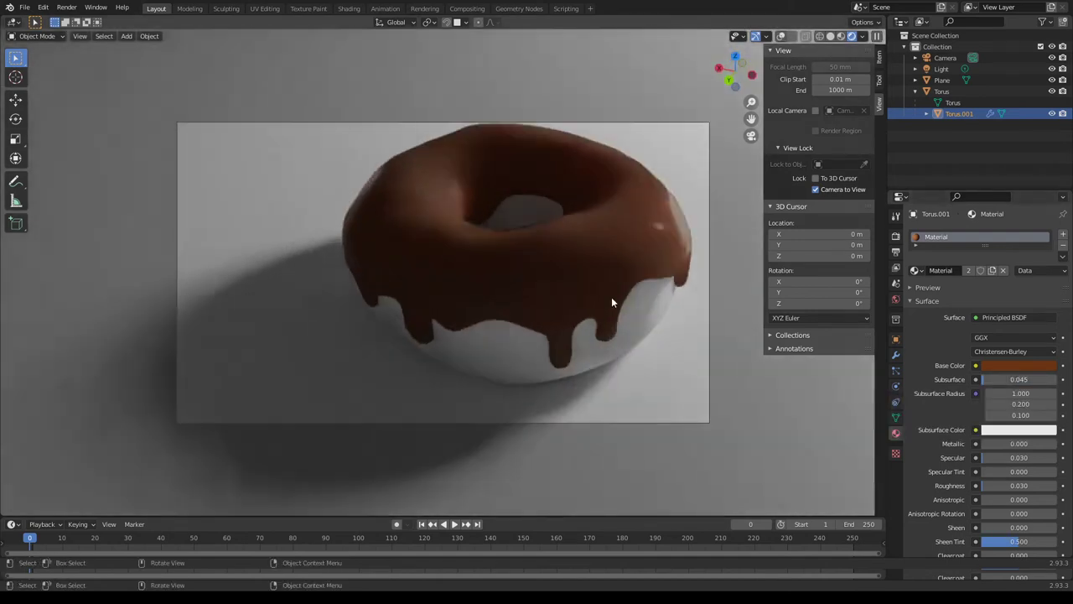
middle_drag(611, 302, 594, 306)
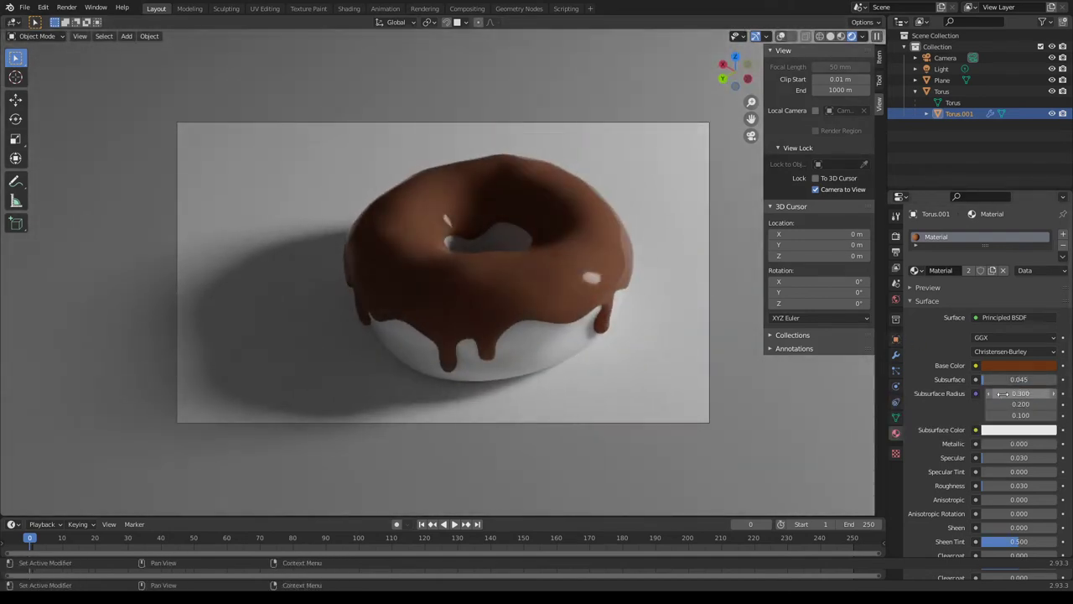
click(985, 413)
text(0.15)
key(Return)
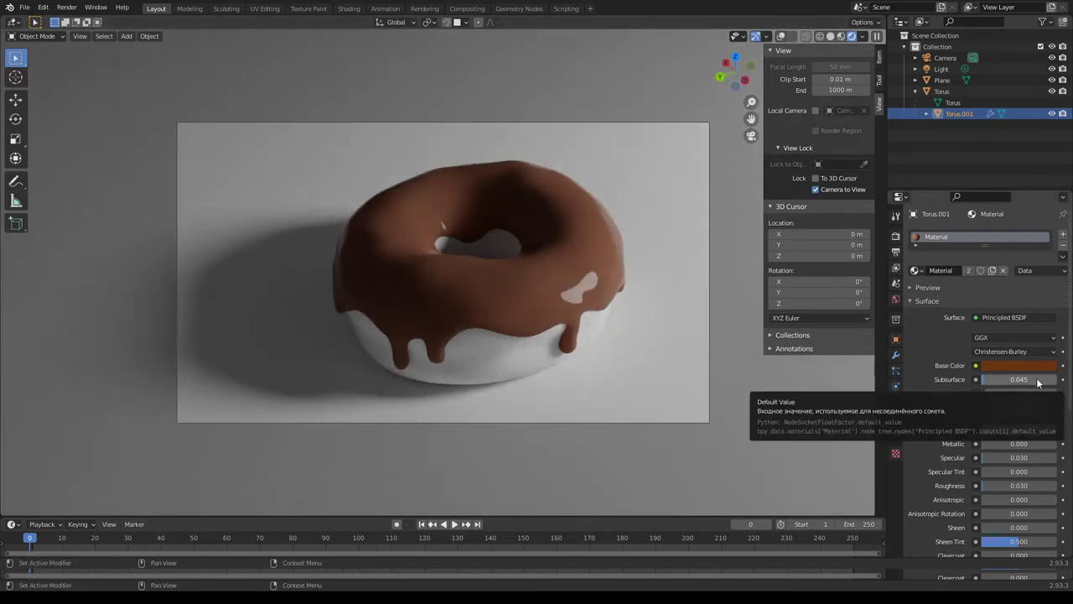
Nudge the subsurface amount up, view the donut from higher, and select the floor plane.
drag(1019, 379, 1030, 379)
middle_drag(513, 326, 503, 329)
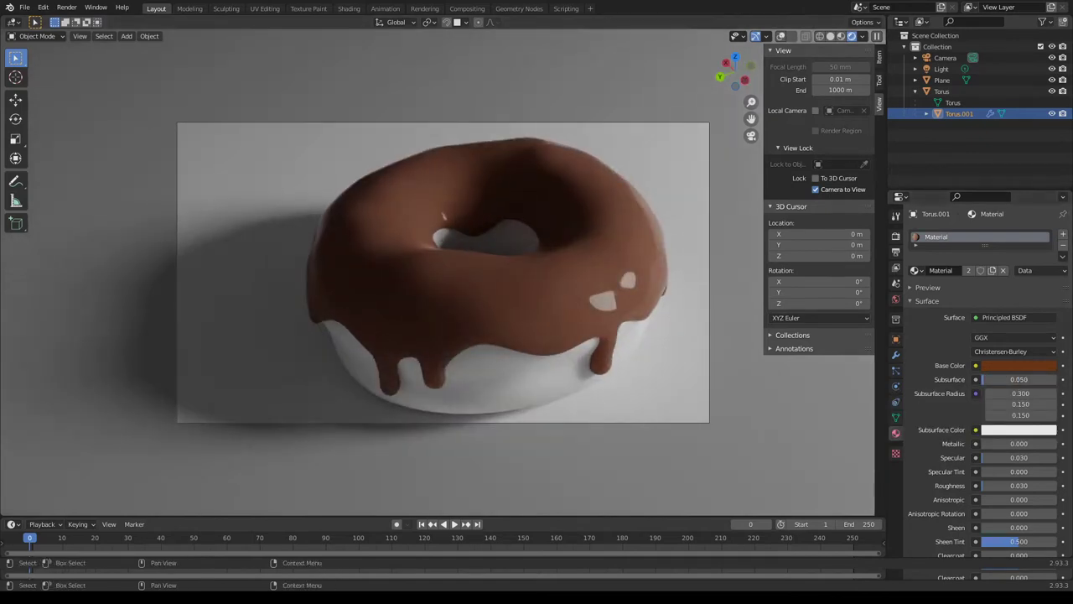
middle_drag(426, 320, 386, 319)
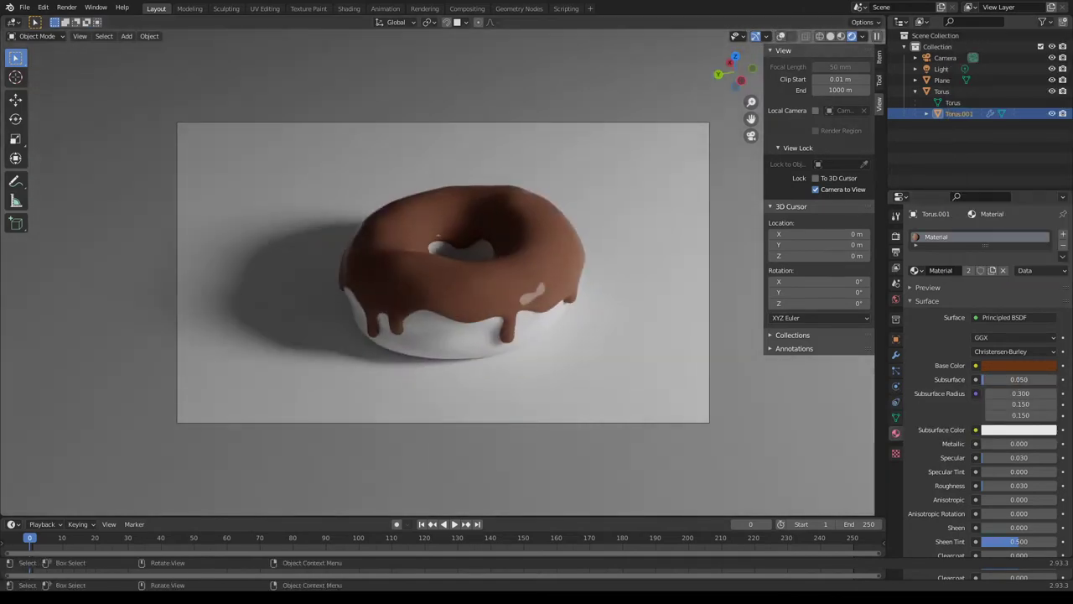
click(941, 80)
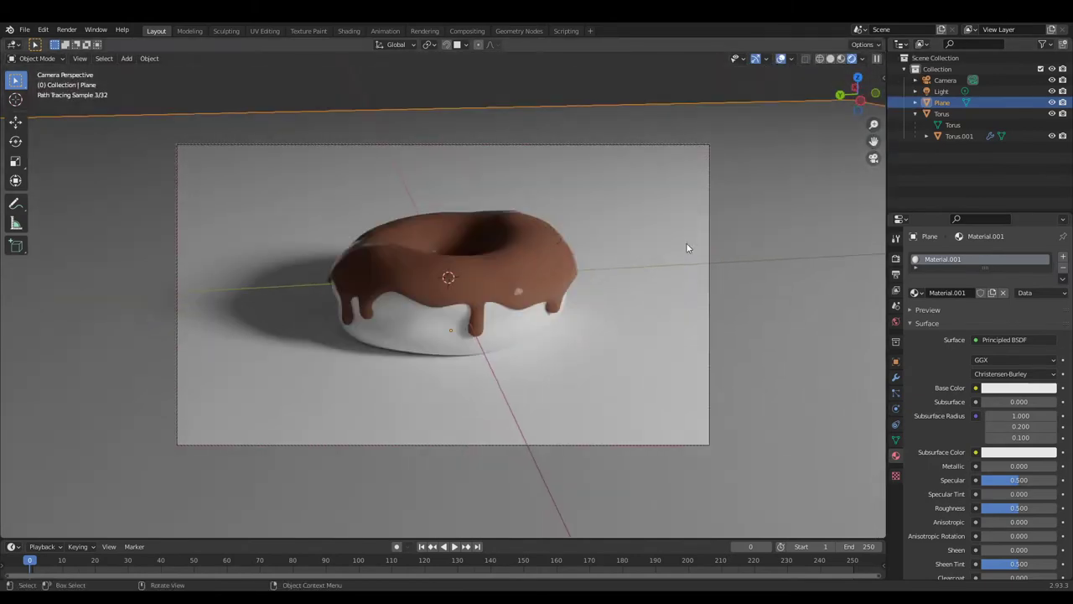
Orbit the camera around the rendered chocolate-iced donut on the floor.
middle_drag(656, 377, 605, 333)
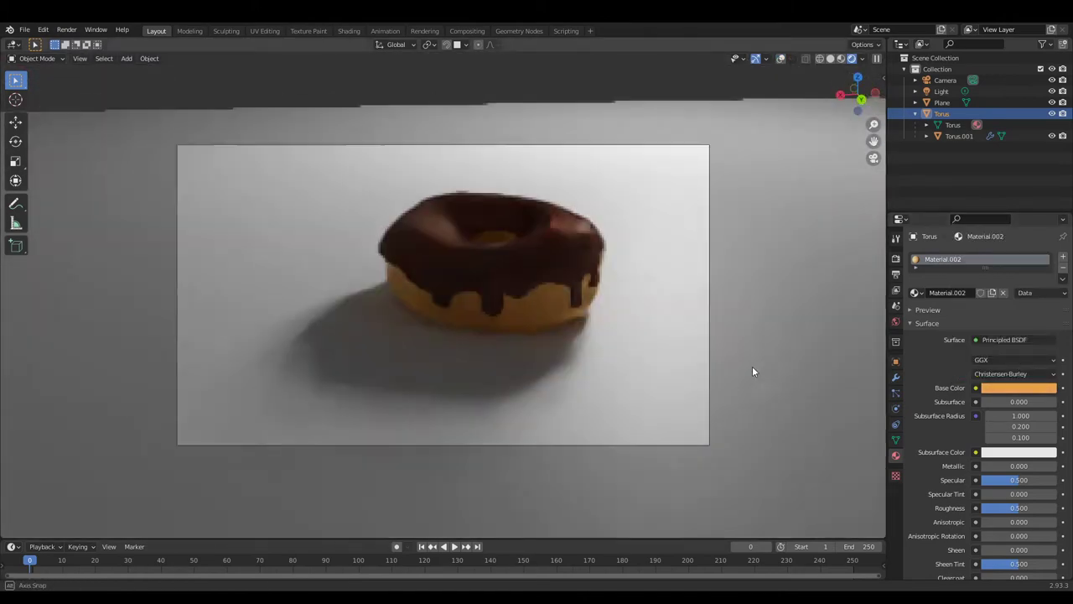
middle_drag(752, 366, 550, 325)
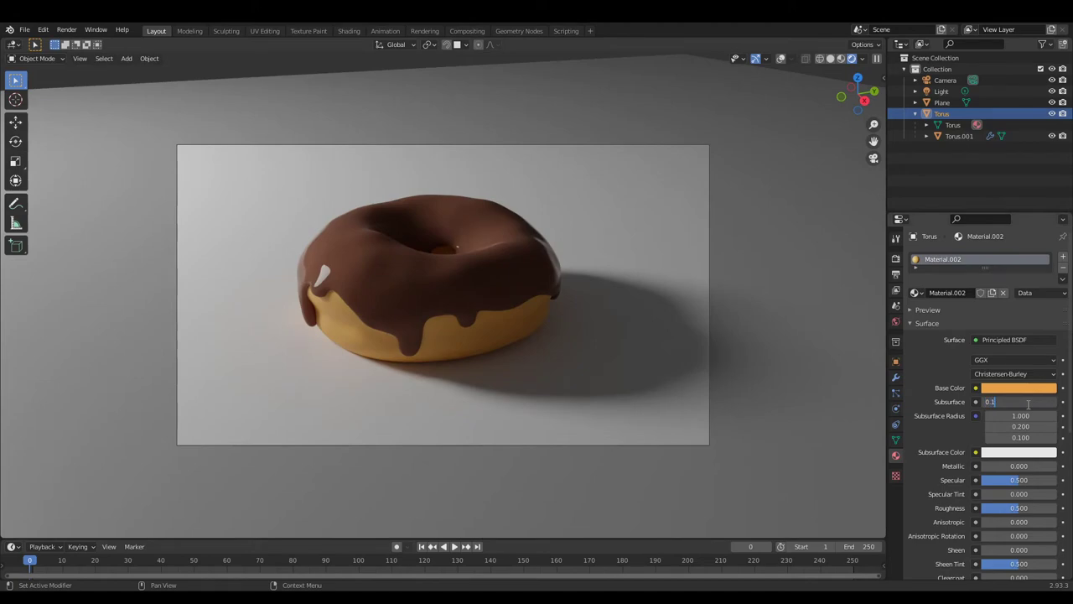
mouse_move(522, 292)
middle_down()
mouse_move(477, 335)
mouse_move(554, 317)
mouse_move(782, 325)
mouse_move(444, 291)
middle_up()
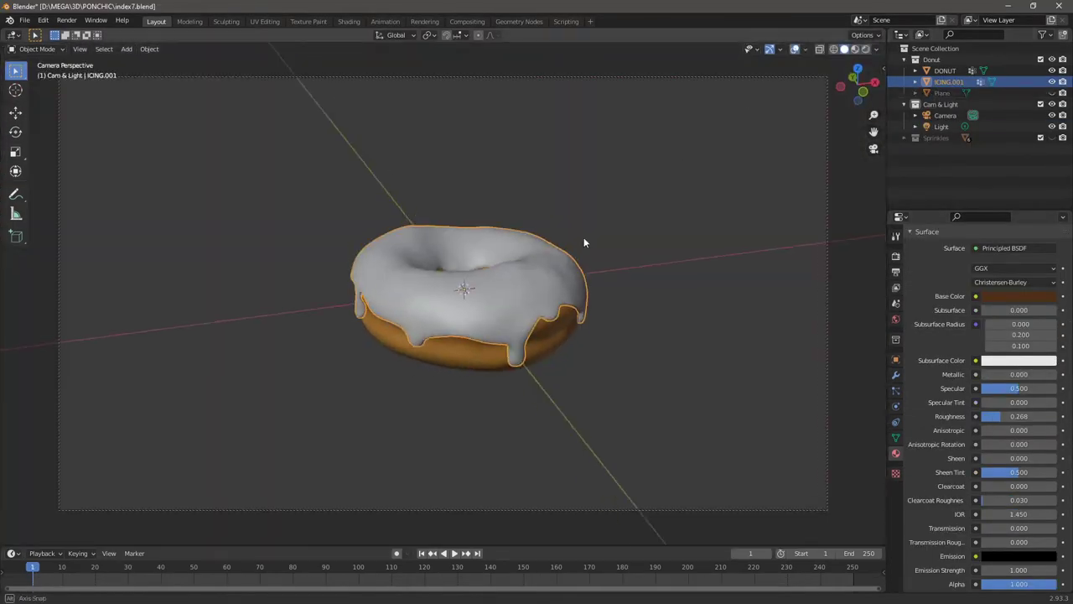
Place the 3D cursor left of the donut and add a UV sphere, shrinking it.
middle_drag(584, 242, 280, 294)
shift+right_click(282, 300)
key(shift+a)
key(s)
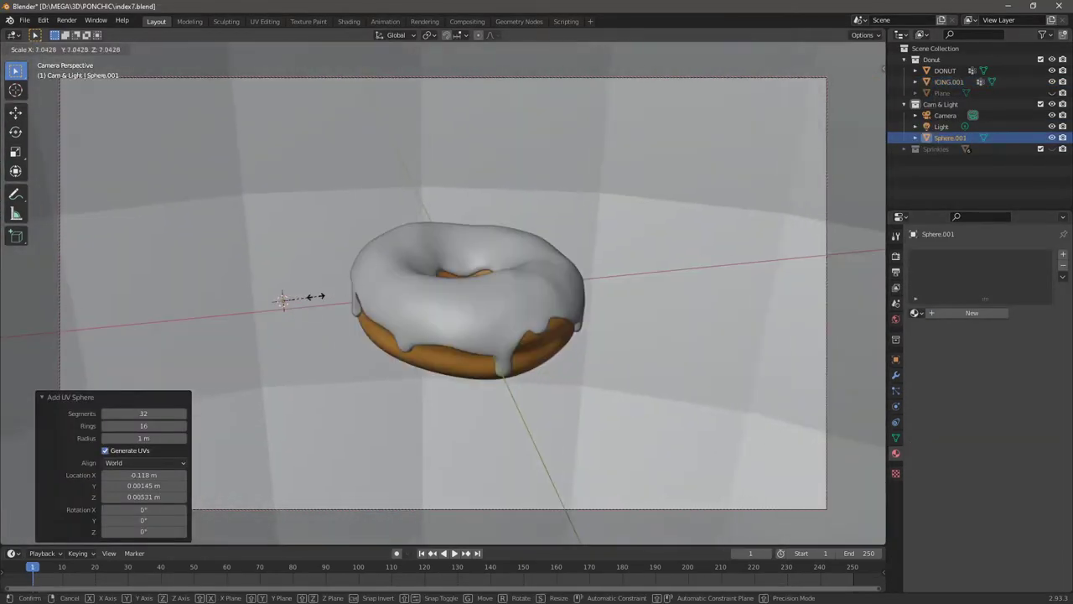
click(275, 289)
key(s)
click(226, 299)
Frame the trial sphere, rescale it smaller, then delete it.
scroll(226, 299, up, 3)
key(KP_Decimal)
middle_drag(356, 309, 507, 285)
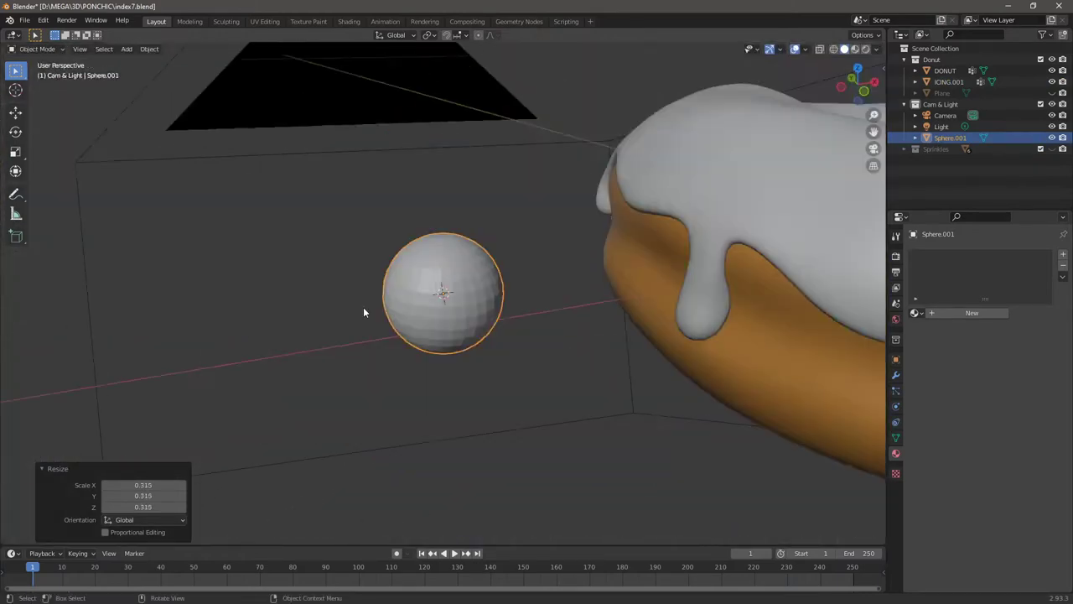
key(s)
click(428, 311)
key(Delete)
scroll(437, 316, down, 3)
scroll(437, 316, down, 3)
Add a fresh UV sphere with a 0.005 m radius.
key(shift+a)
click(575, 324)
double_click(143, 437)
scroll(143, 438, up, 5)
double_click(143, 437)
text(0.005)
key(Return)
mouse_move(200, 462)
middle_down()
mouse_move(515, 364)
mouse_move(445, 304)
middle_up()
In Edit Mode, stretch the sphere's top half up along Z into a capsule.
key(Tab)
drag(368, 240, 507, 280)
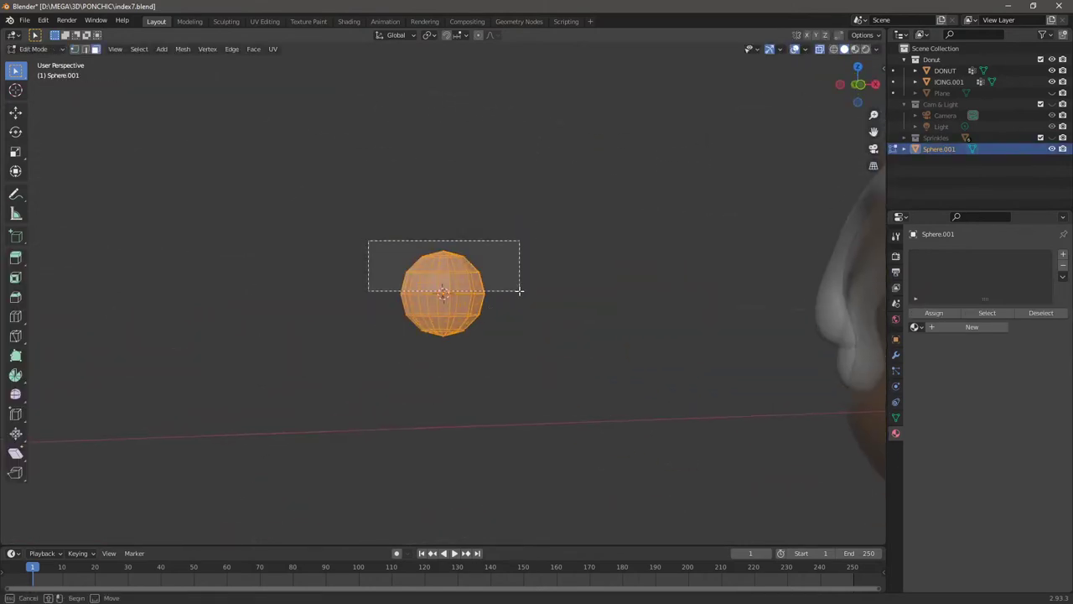
key(g)
key(x)
key(Escape)
mouse_move(507, 240)
middle_down()
mouse_move(528, 266)
mouse_move(503, 232)
mouse_move(491, 243)
mouse_move(507, 260)
middle_up()
key(z)
click(491, 247)
key(Escape)
drag(390, 428, 460, 468)
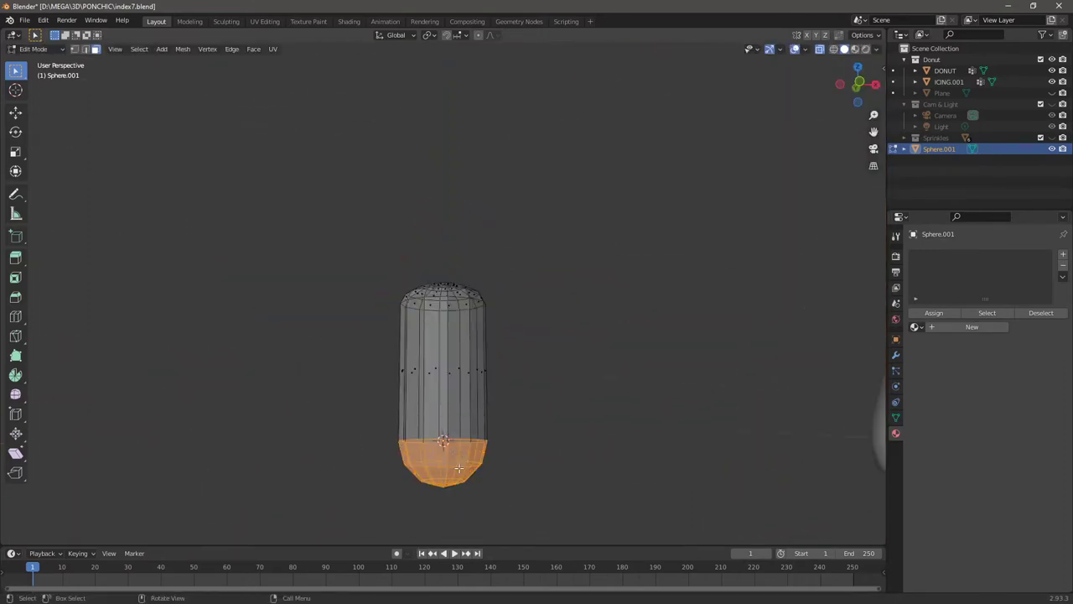
click(457, 445)
key(Escape)
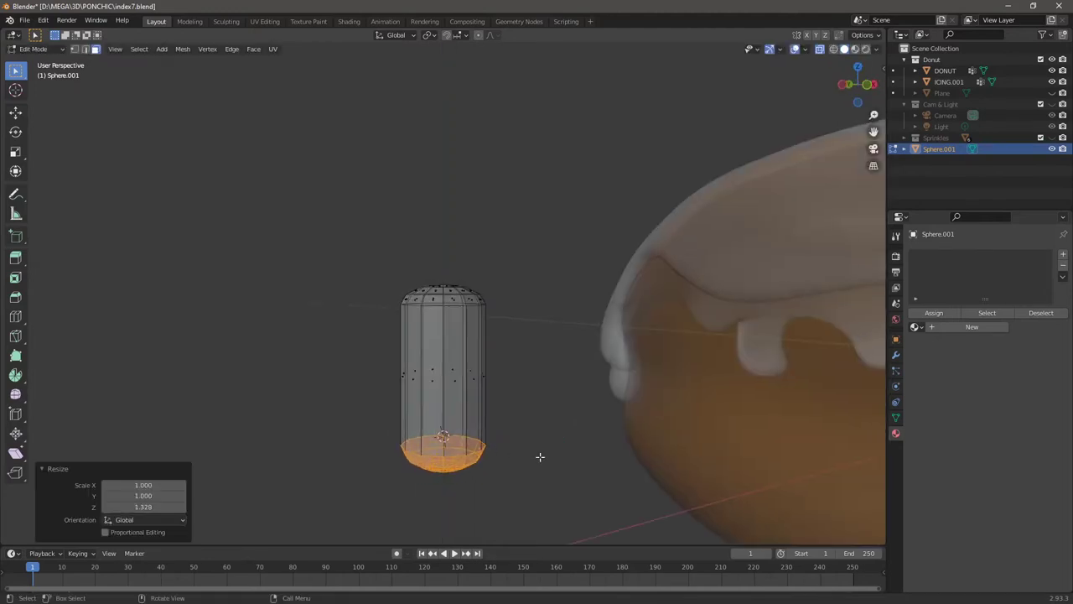
Return to Object Mode and place a duplicate capsule to the right.
scroll(477, 452, down, 5)
key(Tab)
scroll(460, 348, up, 5)
mouse_move(461, 347)
middle_down()
mouse_move(543, 345)
mouse_move(449, 356)
middle_up()
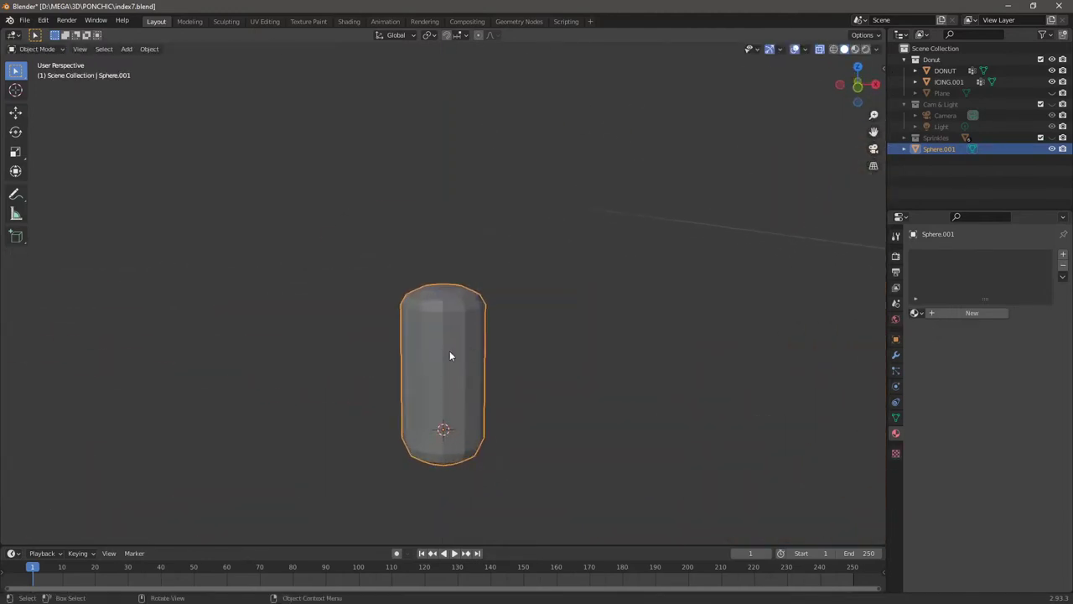
click(584, 365)
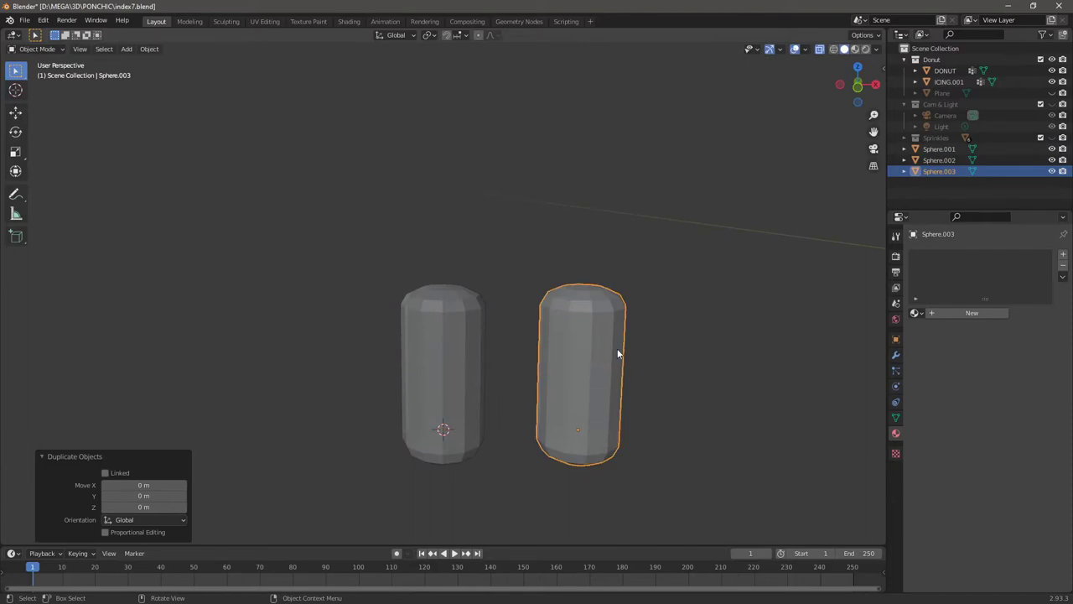
Duplicate the capsule again to place a third sprinkle copy.
key(shift+d)
click(759, 362)
scroll(760, 363, down, 3)
scroll(594, 324, up, 3)
click(516, 336)
Duplicate the leftmost capsule and slide the copy sideways along X.
key(Tab)
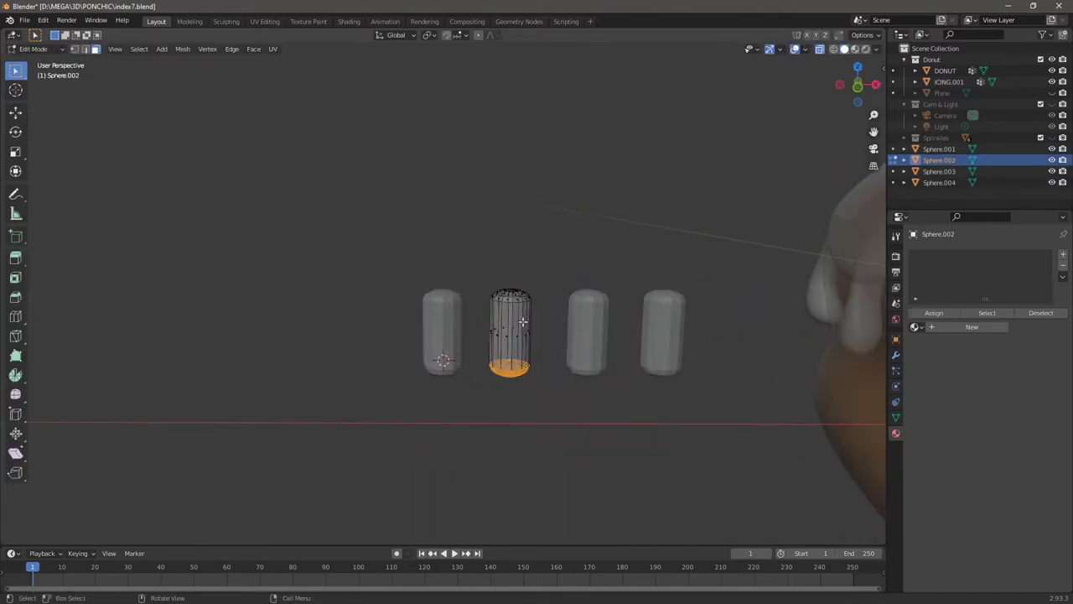
scroll(523, 321, up, 3)
key(alt+a)
key(Tab)
click(436, 327)
key(shift+d)
key(x)
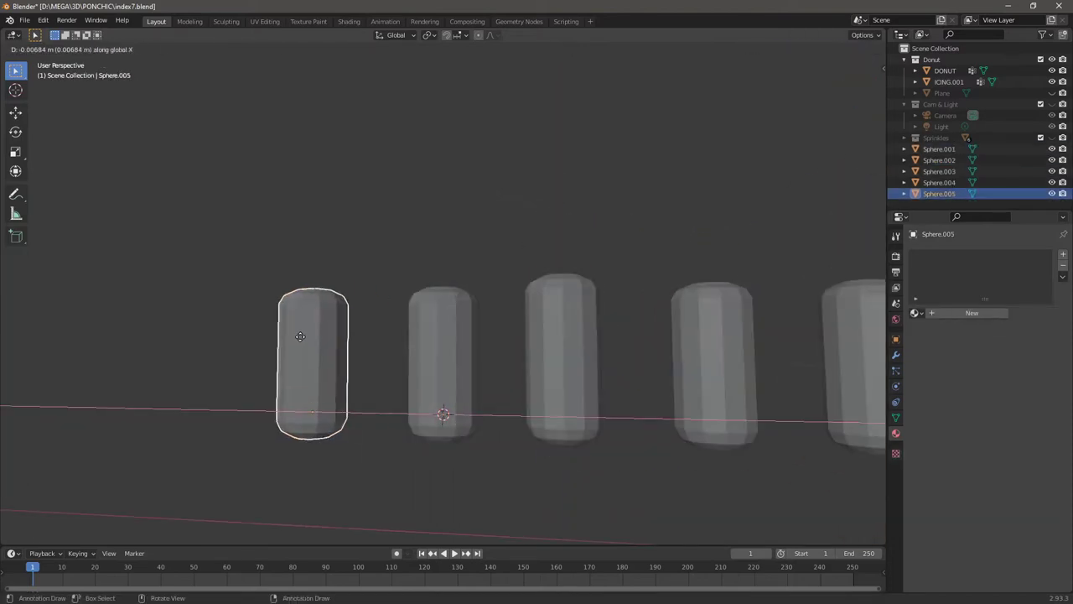
click(300, 336)
Add a middle edge loop to a capsule, shift it along X, and shade it smooth.
click(442, 330)
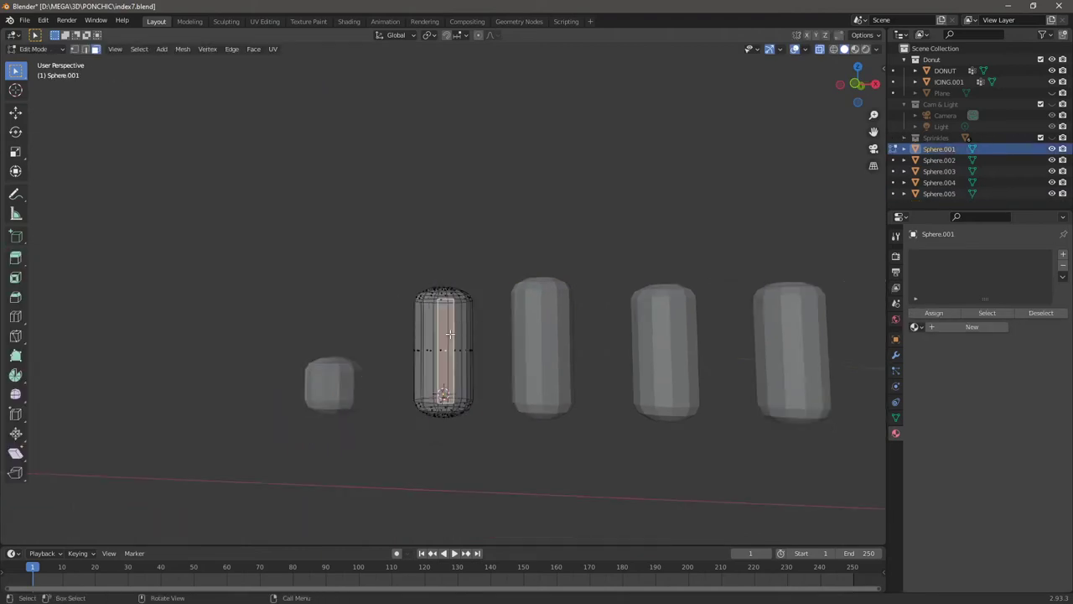
click(451, 350)
key(g)
key(x)
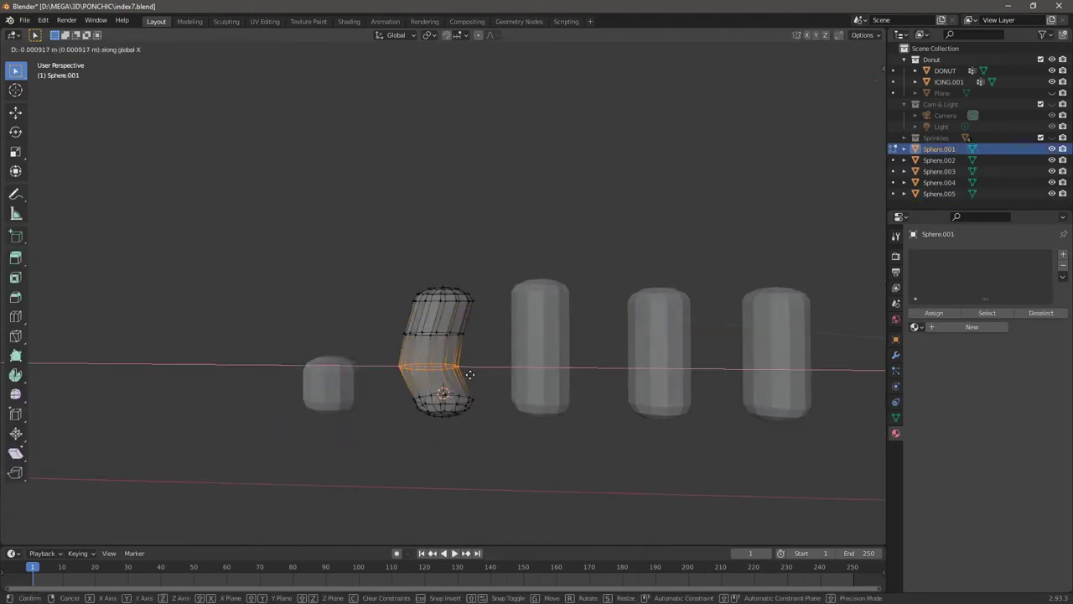
click(494, 366)
key(Tab)
right_click(316, 383)
click(316, 379)
Readjust the capsule's middle edge loop along X.
key(Tab)
key(g)
key(x)
click(467, 348)
click(467, 349)
middle_drag(467, 348, 518, 324)
Stretch the third capsule upward along Z and add edge loops to bend it.
key(g)
key(z)
click(555, 297)
key(ctrl+r)
click(556, 297)
right_click(565, 287)
click(565, 335)
key(g)
click(567, 352)
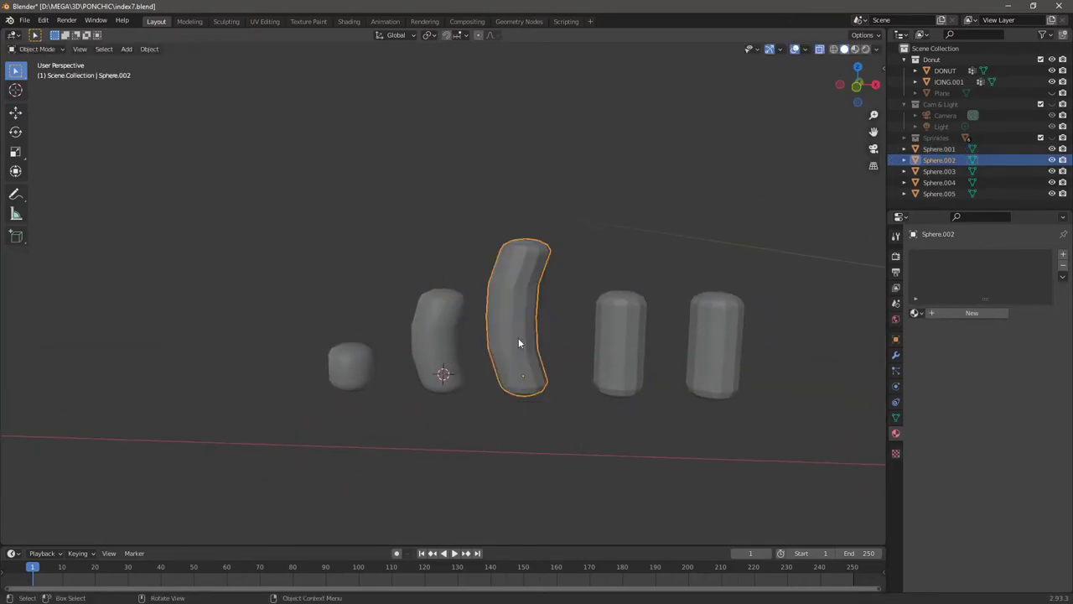
Select the curved capsule's middle and upper edge loops.
key(Tab)
middle_drag(567, 352, 572, 341)
right_click(559, 260)
middle_drag(559, 261, 562, 277)
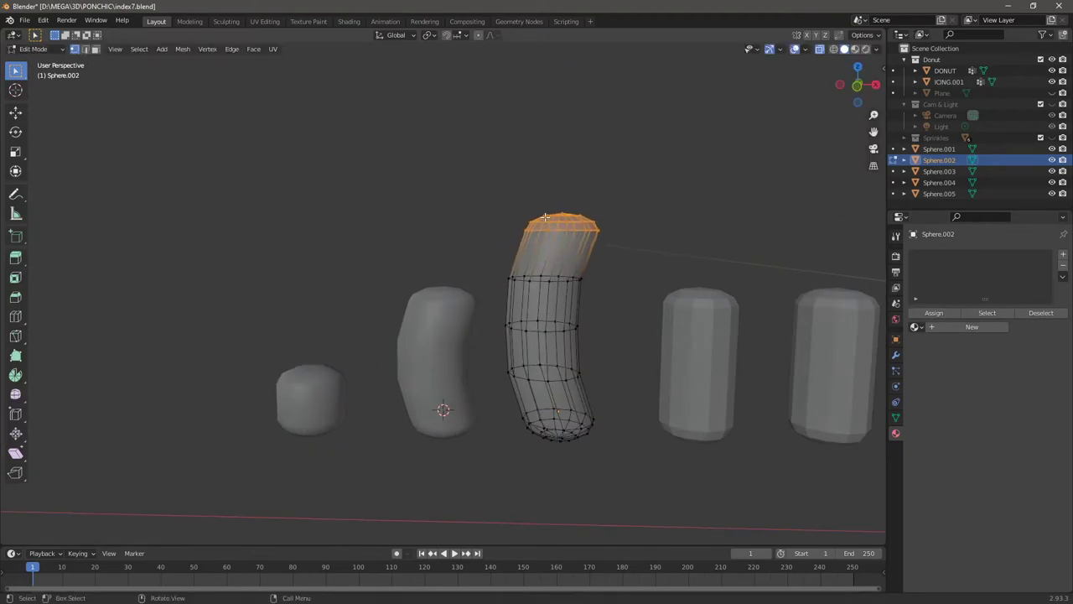
alt+click(558, 423)
alt+click(553, 378)
alt+click(545, 277)
Rotate the upper section to curve the sprinkle's tip.
key(r)
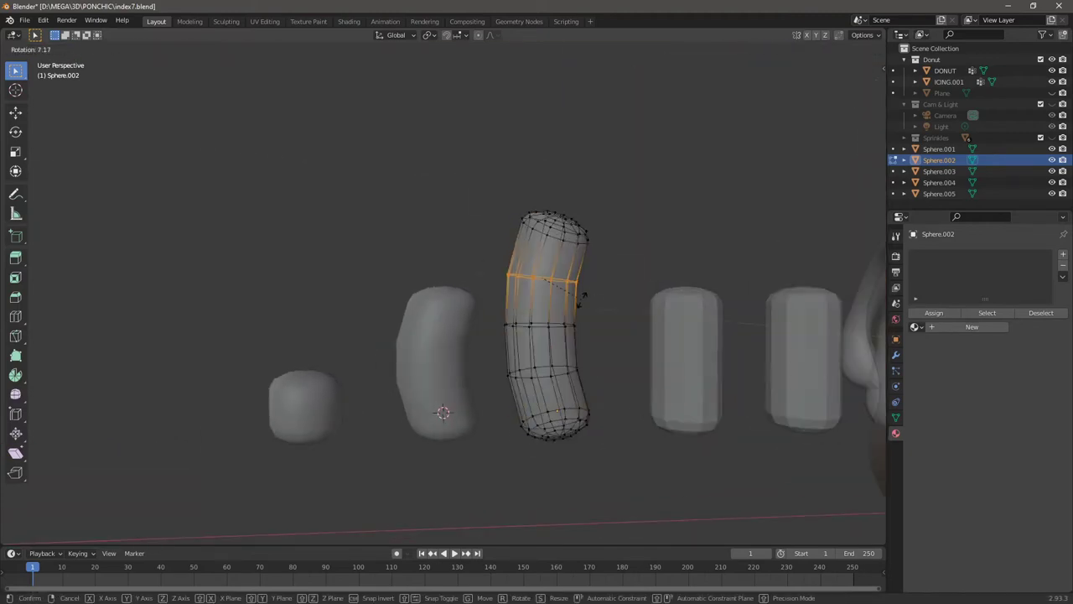
click(583, 295)
key(Tab)
click(419, 352)
key(Tab)
click(485, 325)
Lengthen the fourth capsule vertically and add edge loops across it.
key(Tab)
click(694, 374)
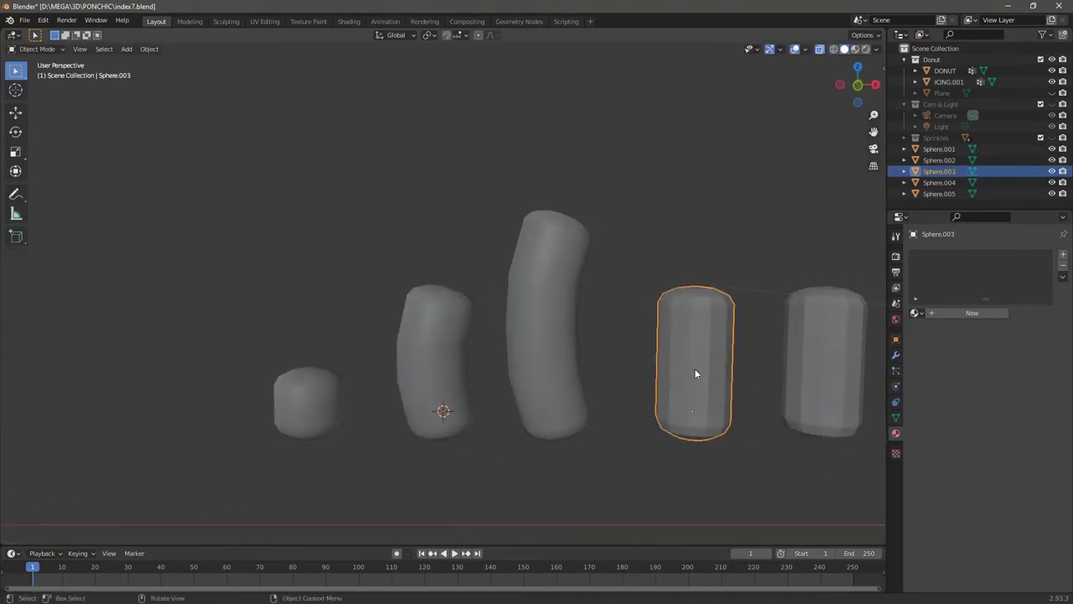
key(Tab)
key(g)
key(z)
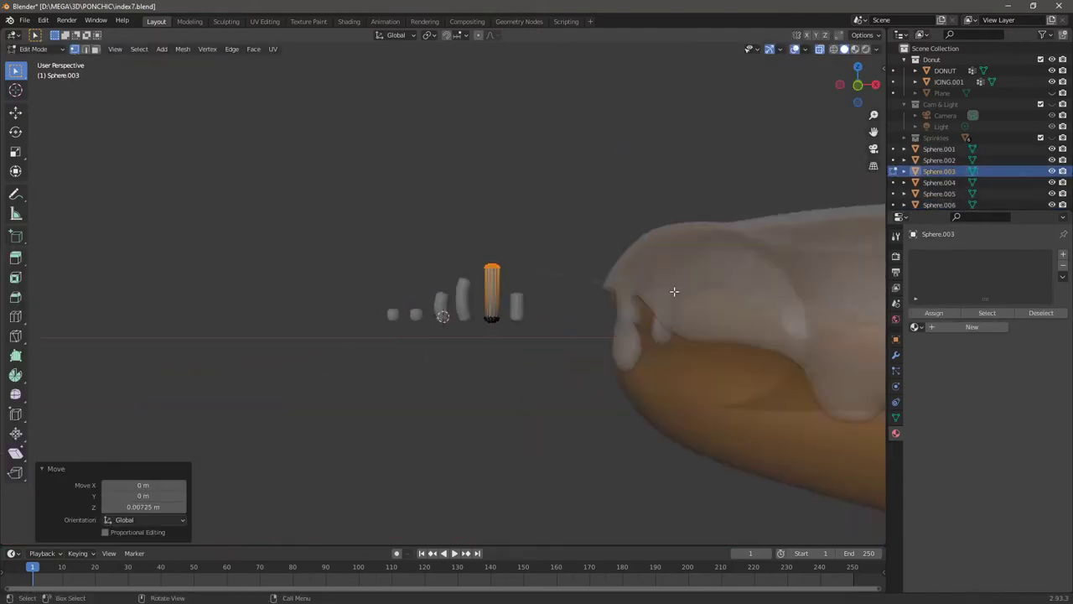
key(ctrl+r)
click(595, 288)
Move the fourth capsule's lower section to bend it.
middle_drag(595, 288, 641, 254)
key(g)
click(627, 336)
key(g)
click(550, 279)
Resize the fourth sprinkle's top cap and rotate its bottom loop.
alt+click(595, 211)
key(s)
click(627, 240)
alt+click(591, 375)
key(r)
click(616, 333)
key(g)
drag(606, 316, 666, 219)
key(ctrl+z)
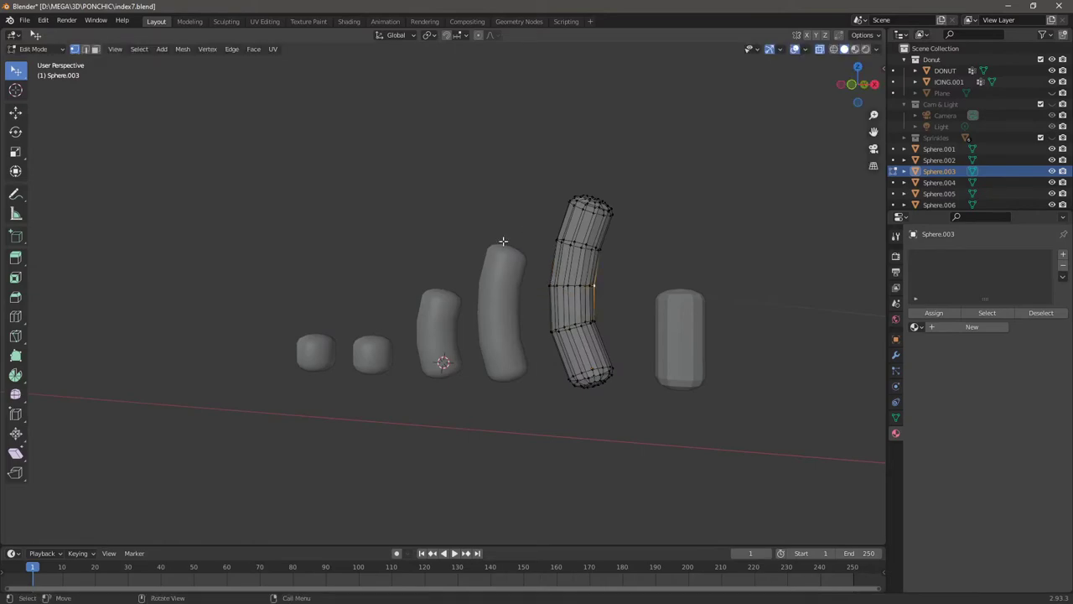
key(Escape)
Delete the extra rightmost capsule, Sphere.004.
key(Tab)
click(637, 317)
key(Delete)
click(896, 355)
click(987, 254)
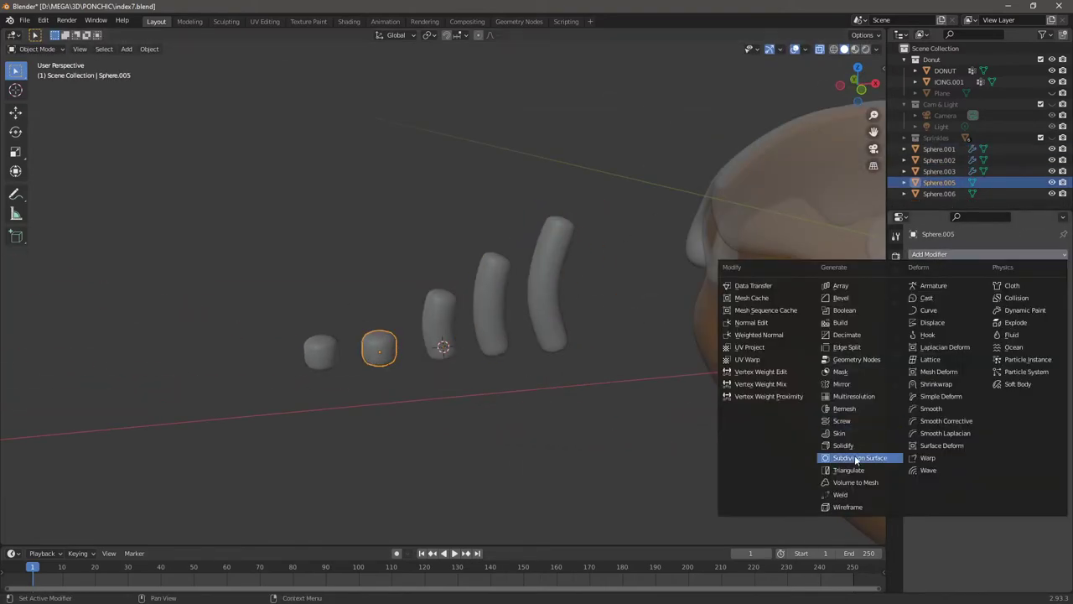
Apply the sprinkle shapes' transforms with Ctrl+A.
key(ctrl+a)
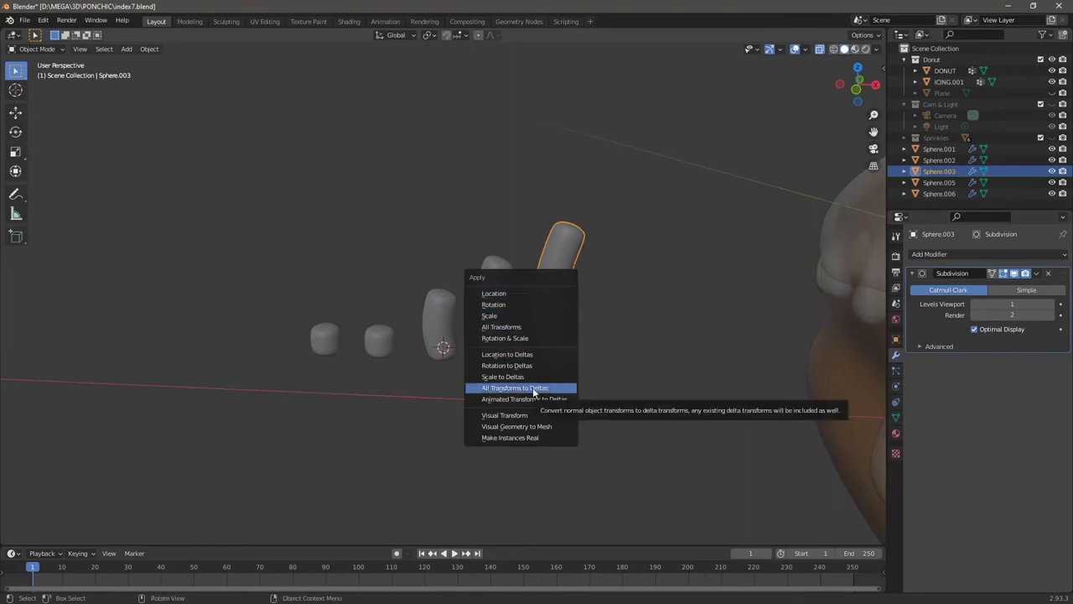
click(514, 387)
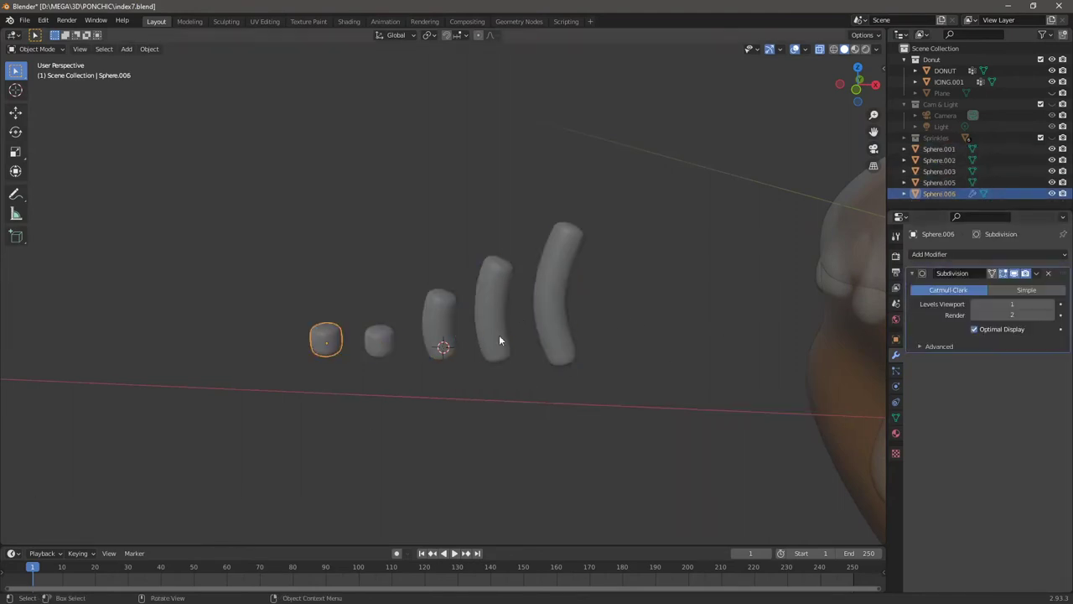
scroll(243, 365, up, 3)
key(Tab)
click(277, 385)
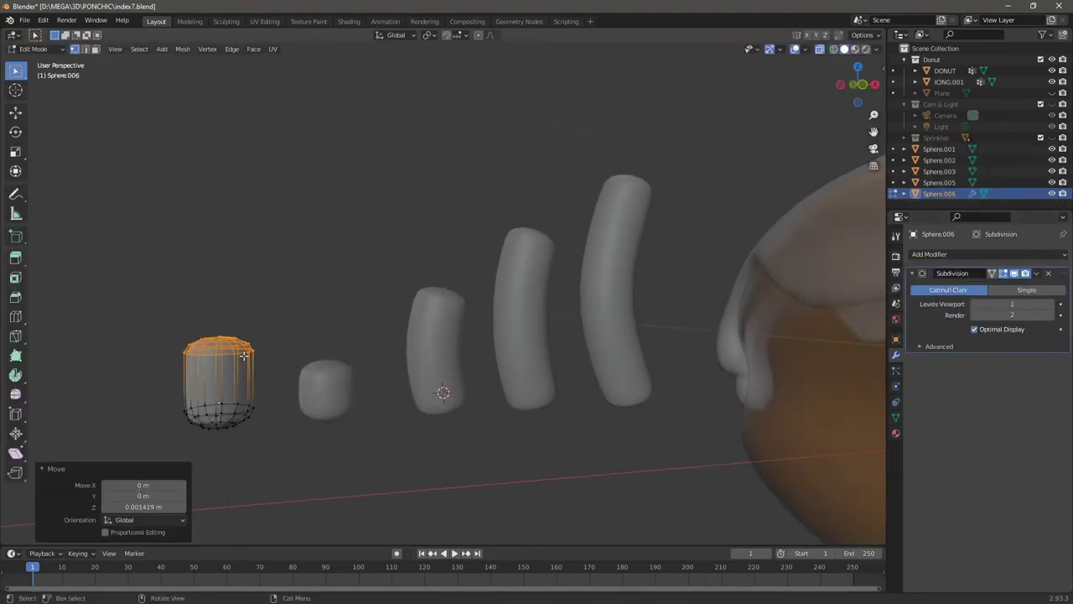
key(Tab)
Set every sprinkle shape's origin to its geometry.
drag(278, 354, 585, 407)
right_click(416, 428)
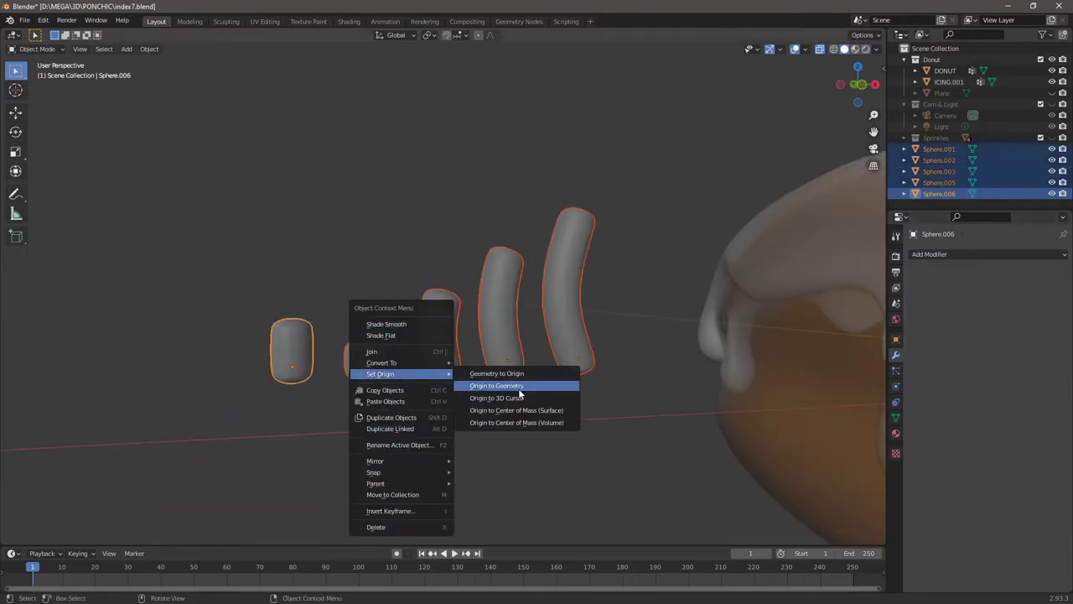
click(501, 382)
click(936, 137)
scroll(719, 315, down, 10)
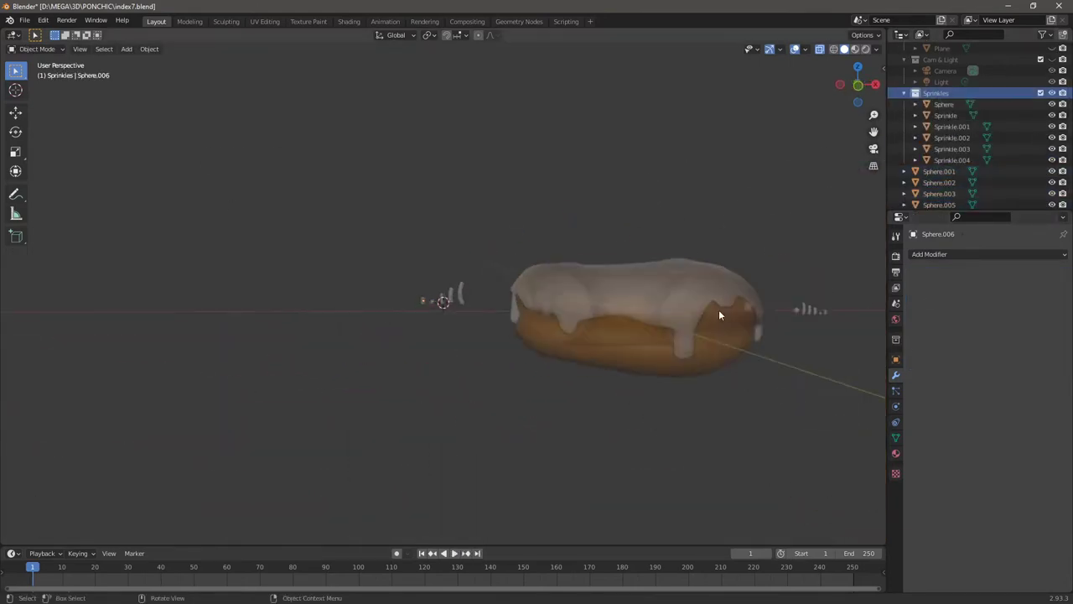
Delete the old sprinkles, rename the new ones Sprinkle0–Sprinkle4, and save.
key(x)
double_click(942, 148)
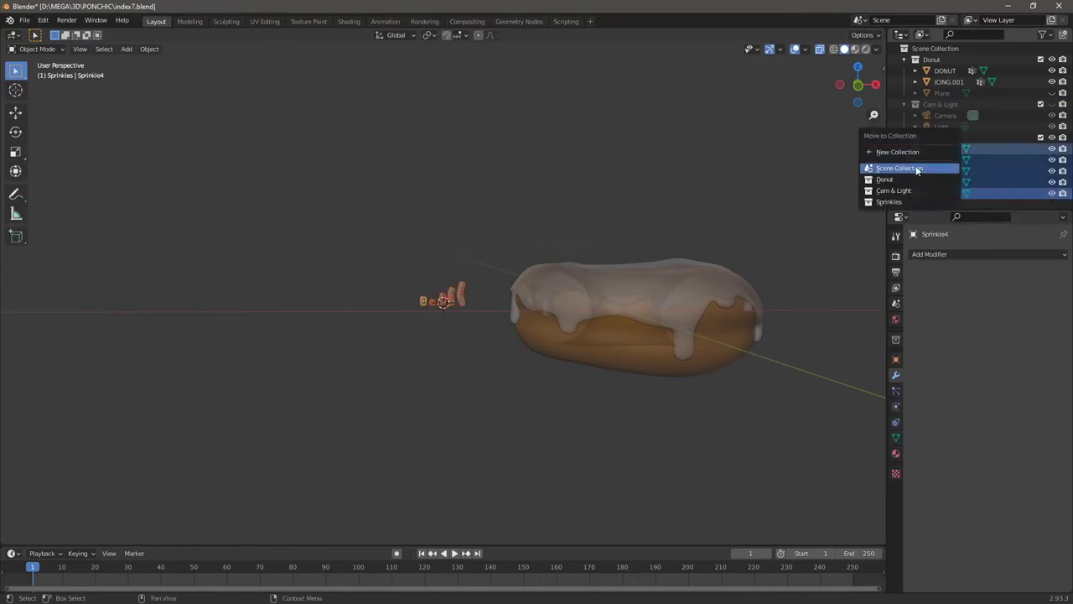
scroll(695, 281, up, 5)
scroll(584, 248, up, 3)
middle_drag(573, 274, 503, 277)
key(ctrl+s)
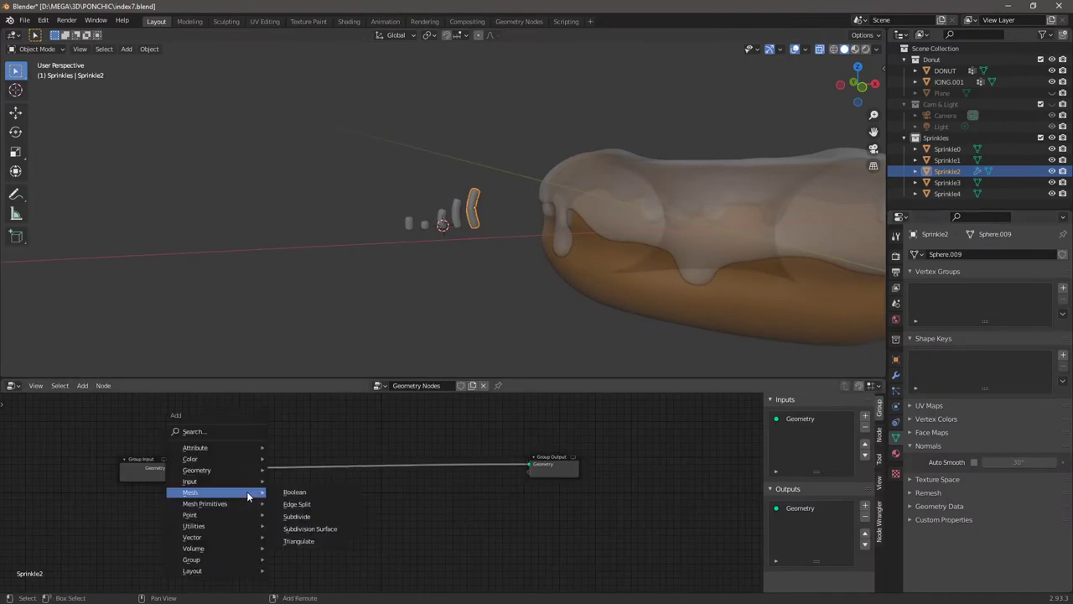
Add Attribute Randomize and Align Rotation to Vector nodes to the icing's tree.
click(346, 541)
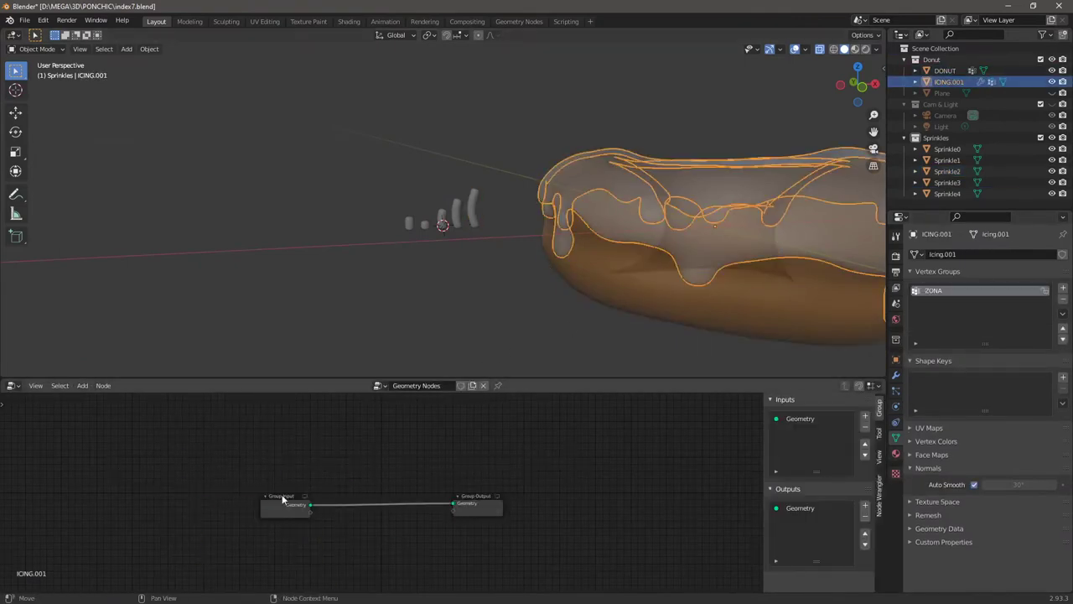
key(shift+a)
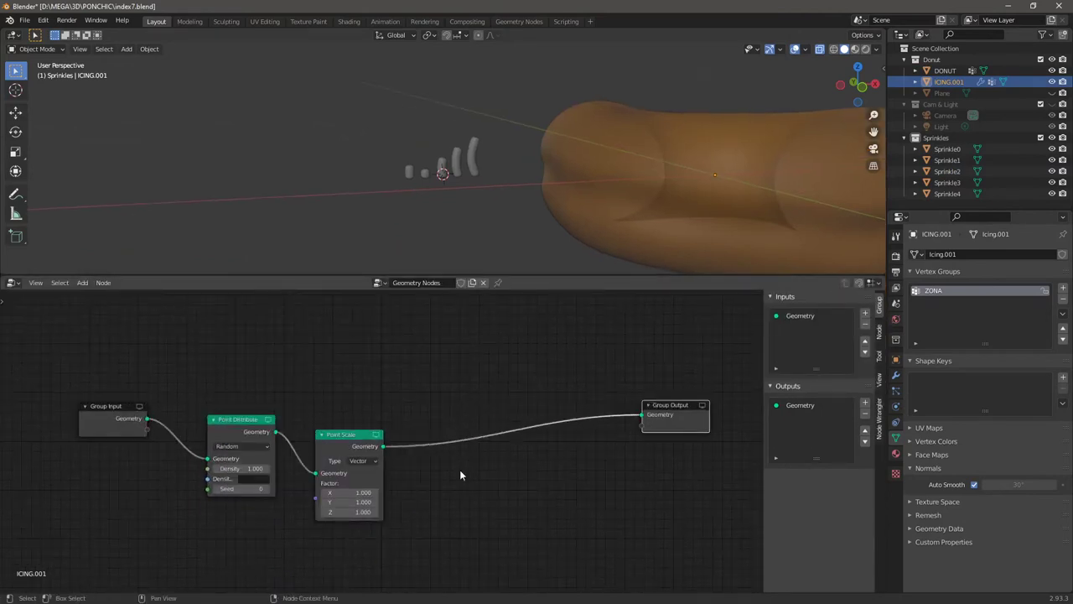
click(520, 533)
click(527, 436)
key(shift+a)
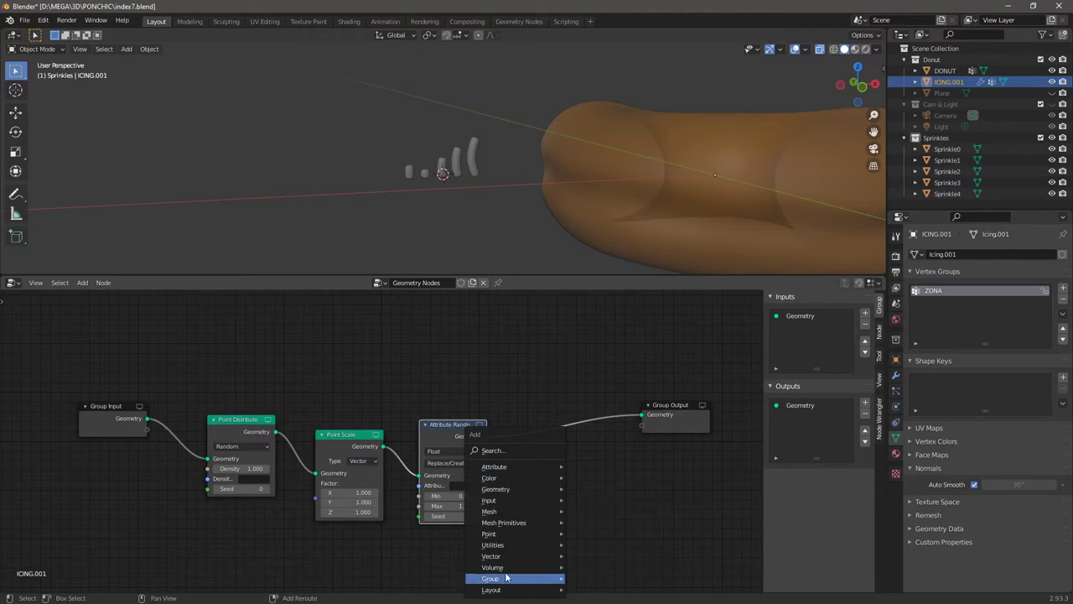
click(511, 450)
text(align)
key(Return)
Add Point Instance and Join Geometry nodes, wiring the original icing into the join.
key(shift+a)
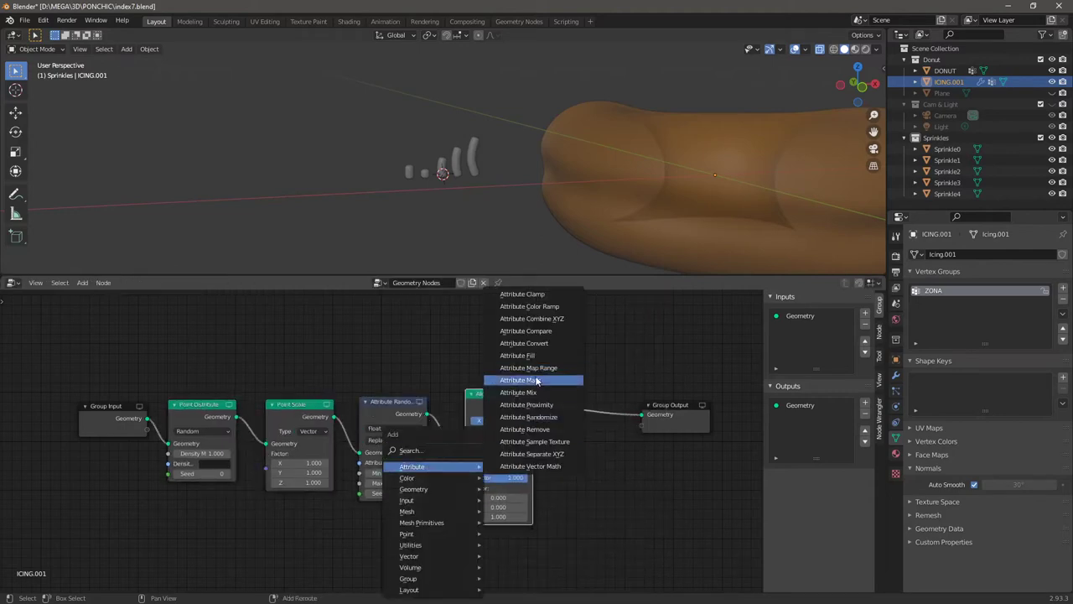
click(533, 381)
click(606, 419)
click(606, 425)
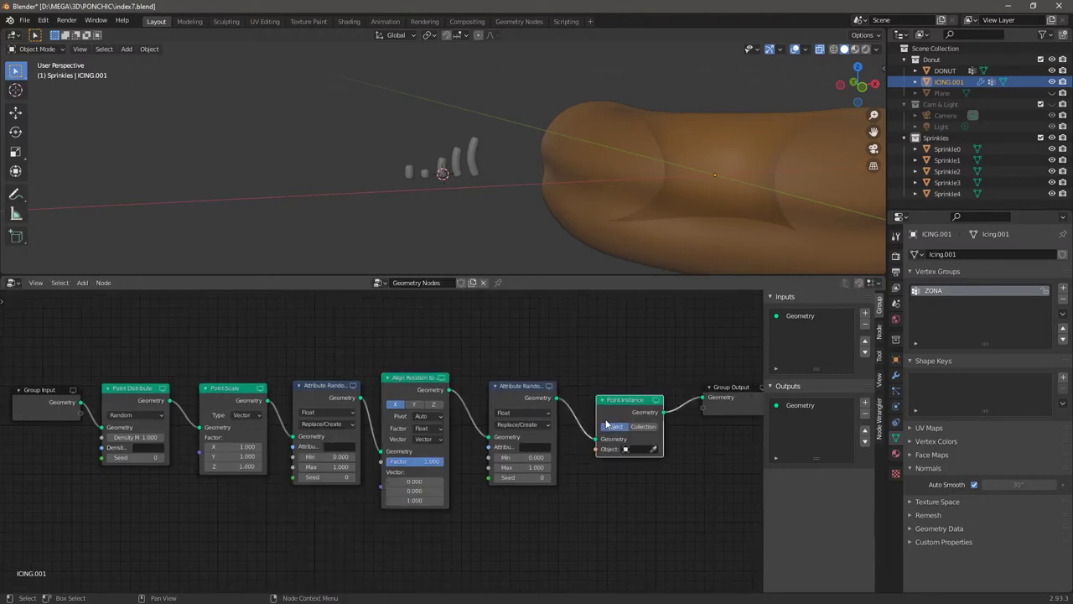
scroll(475, 497, down, 1)
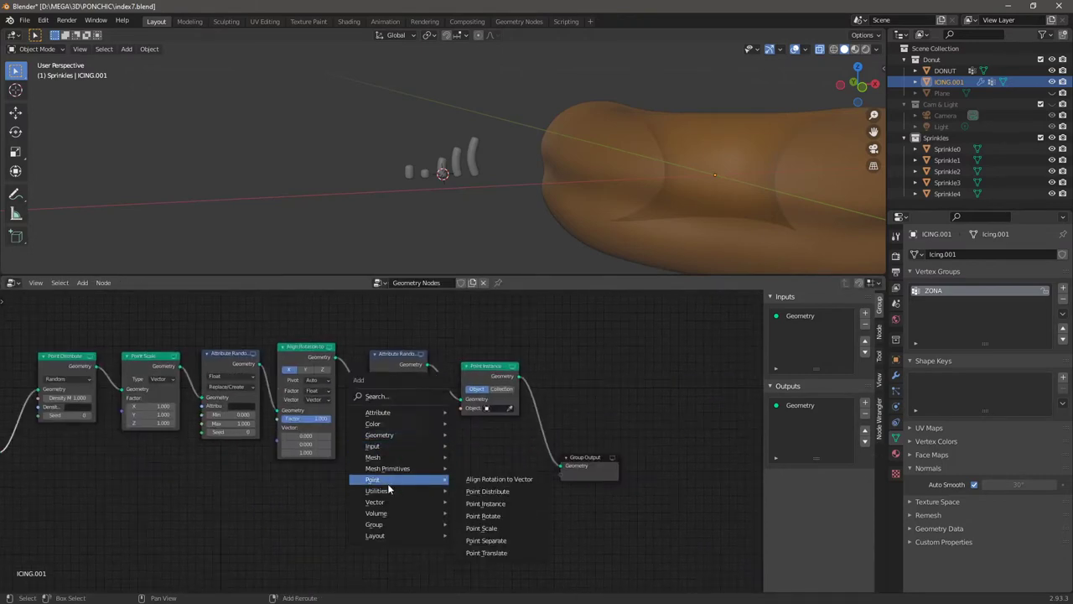
click(491, 445)
click(577, 474)
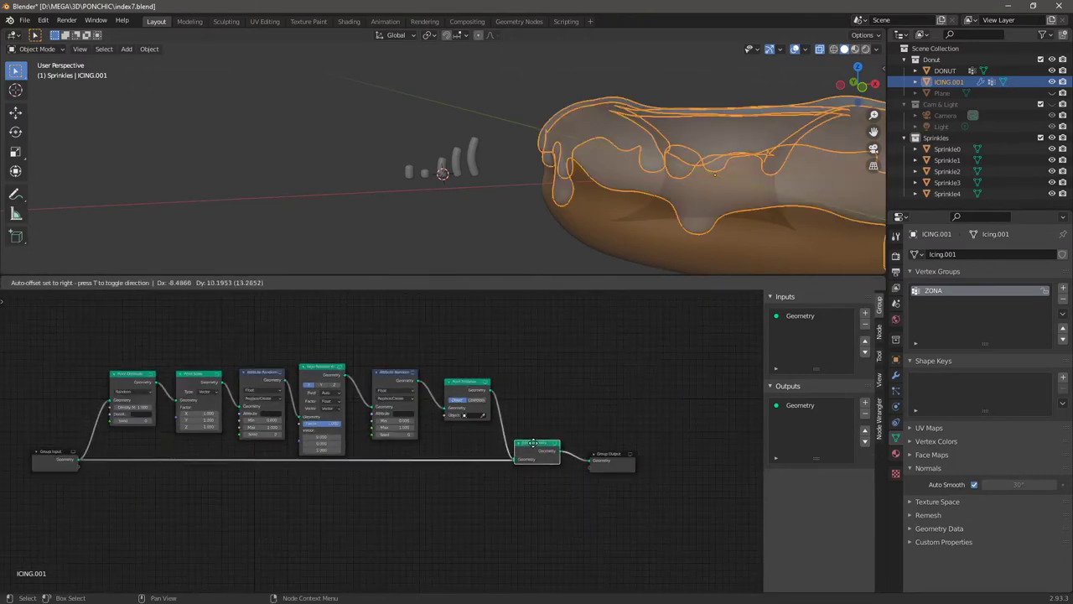
scroll(381, 436, up, 2)
middle_drag(168, 436, 426, 453)
Drive Point Distribute density with the ZONA vertex group and preview it rendered.
click(264, 417)
click(289, 518)
key(z)
click(599, 177)
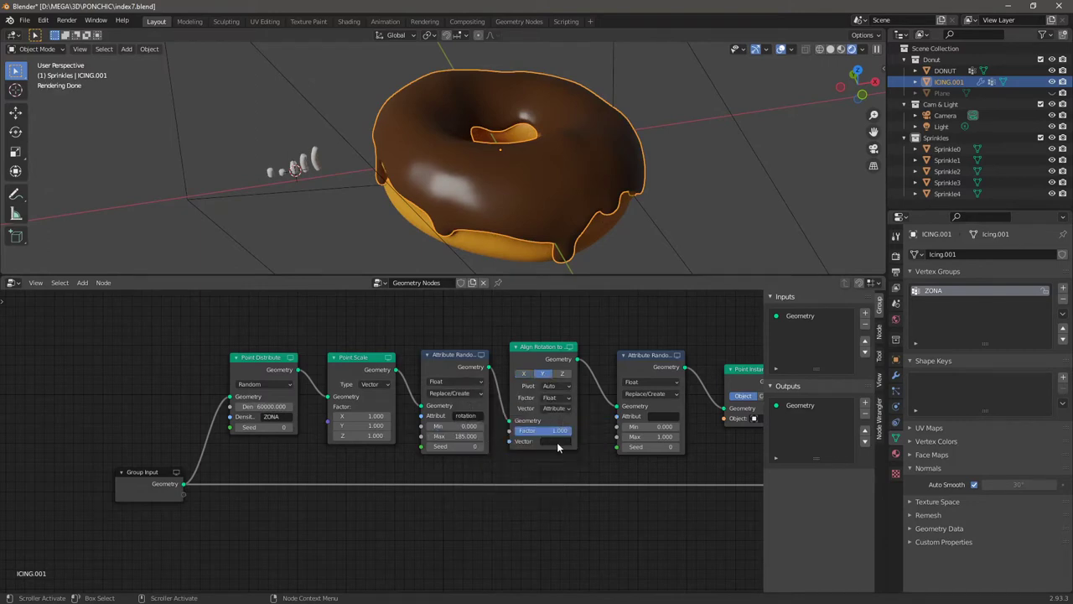
scroll(657, 437, down, 1)
click(700, 394)
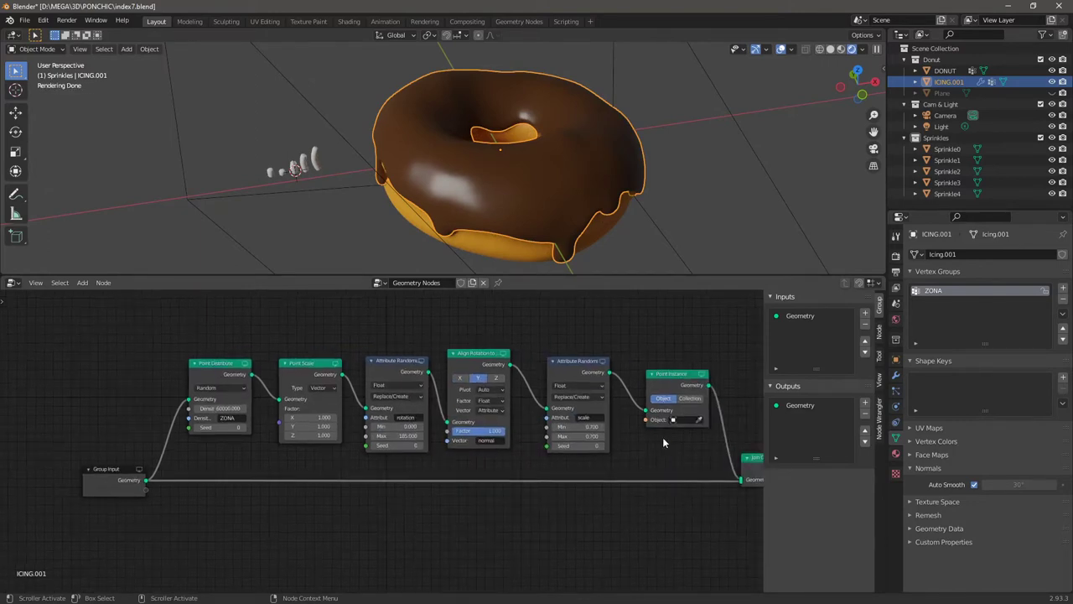
Instance the Sprinkles collection on the icing points and check the scatter.
click(684, 426)
click(718, 462)
scroll(341, 470, down, 1)
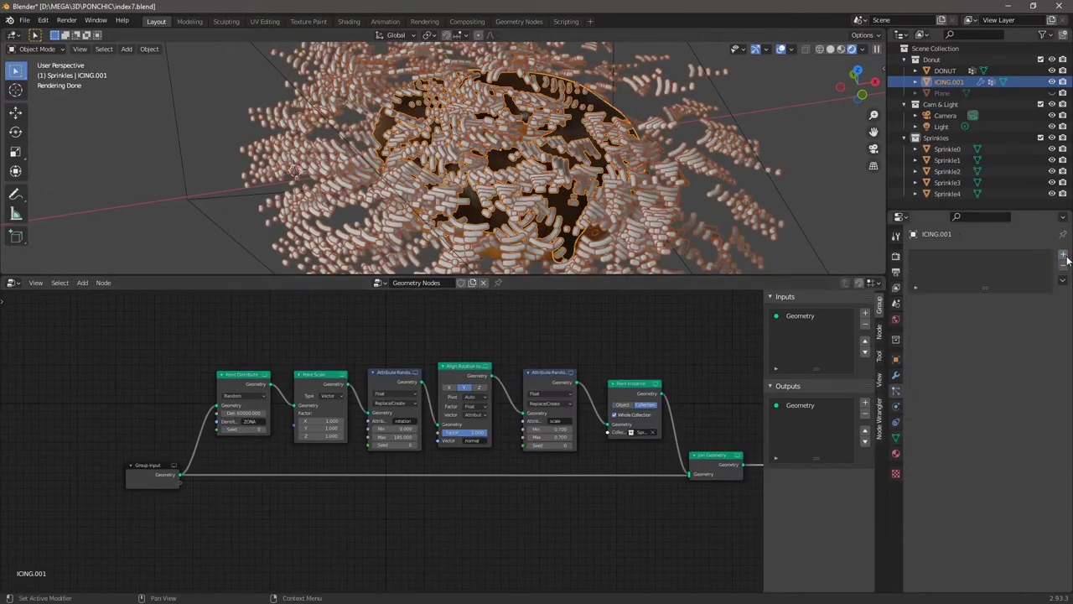
click(38, 49)
click(42, 105)
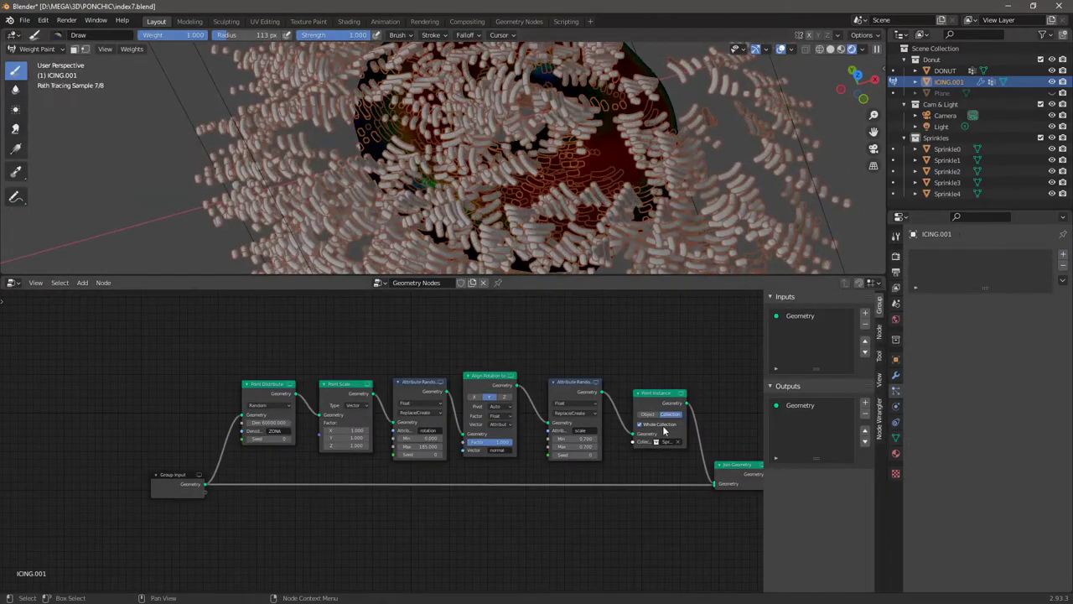
mouse_move(635, 171)
middle_down()
mouse_move(470, 218)
mouse_move(449, 161)
mouse_move(551, 168)
mouse_move(380, 201)
middle_up()
key(space)
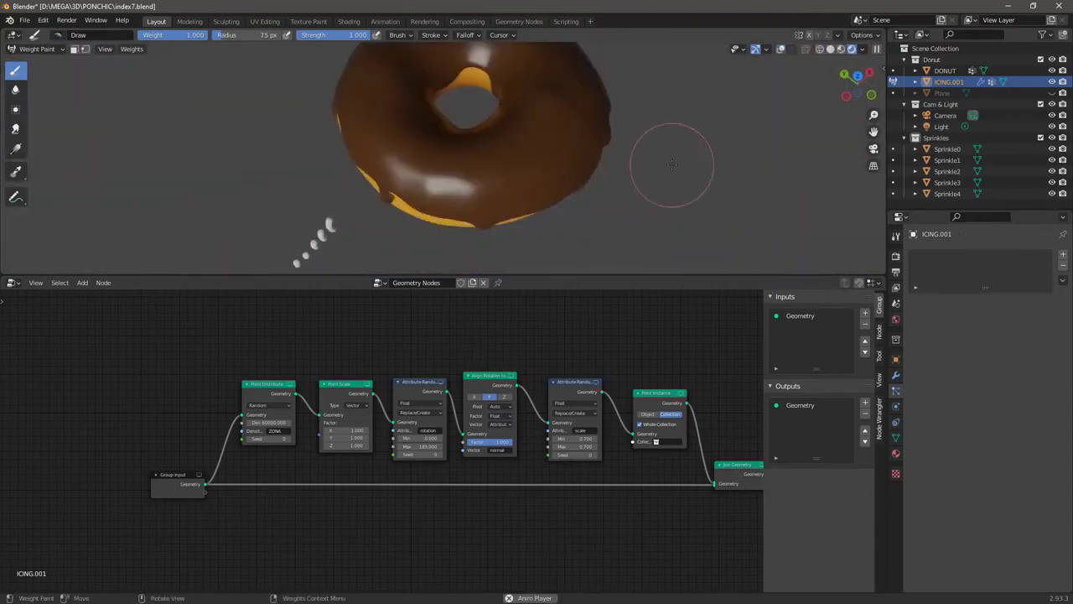
Switch Point Instance to Object and set random scale from 0.100 to 0.300.
click(644, 415)
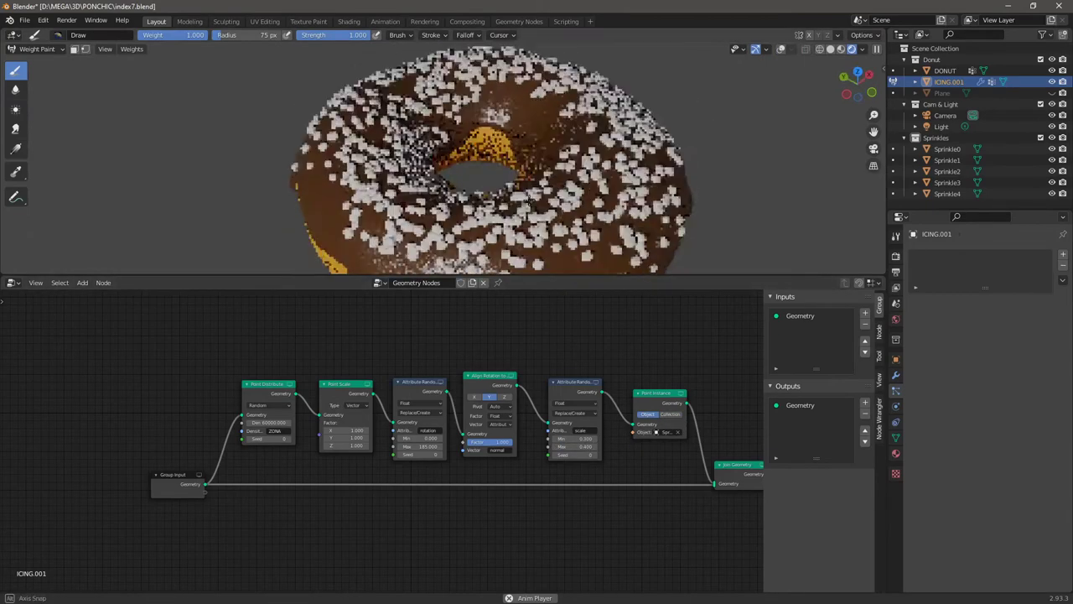
click(587, 438)
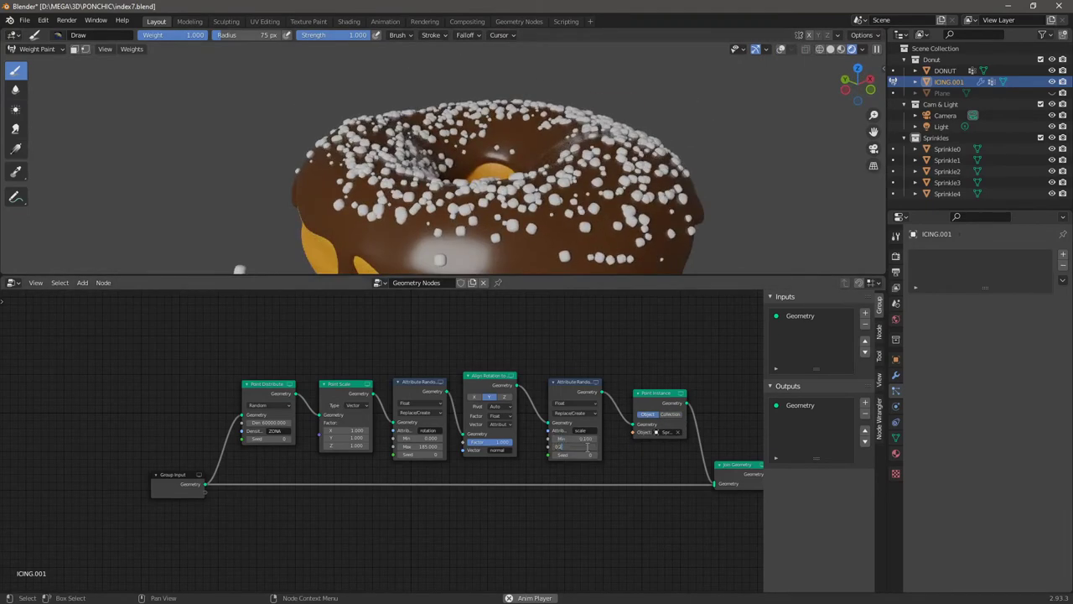
key(Return)
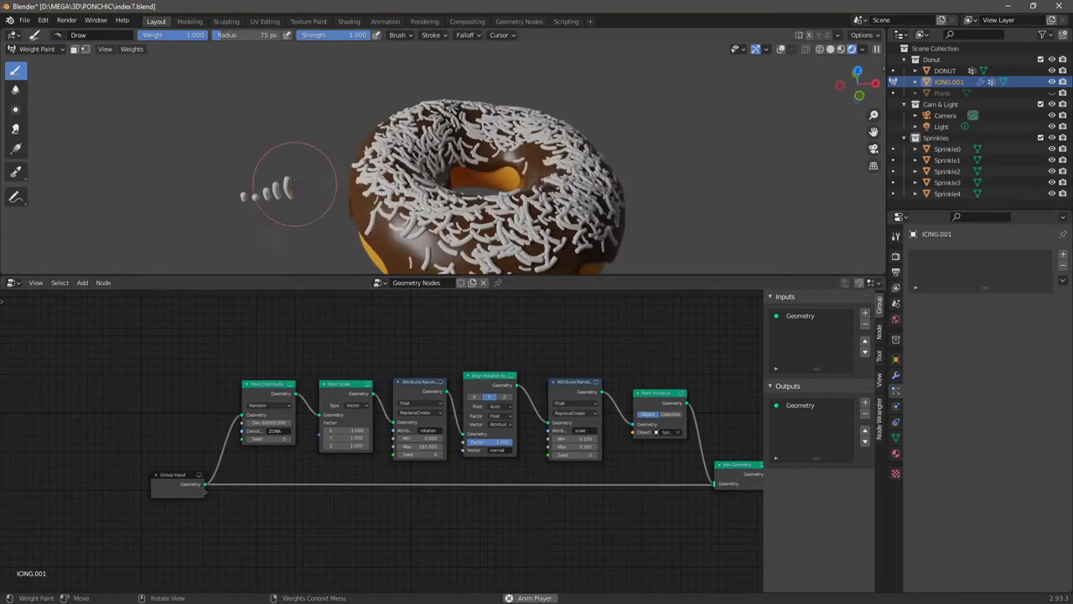
key(ctrl+Tab)
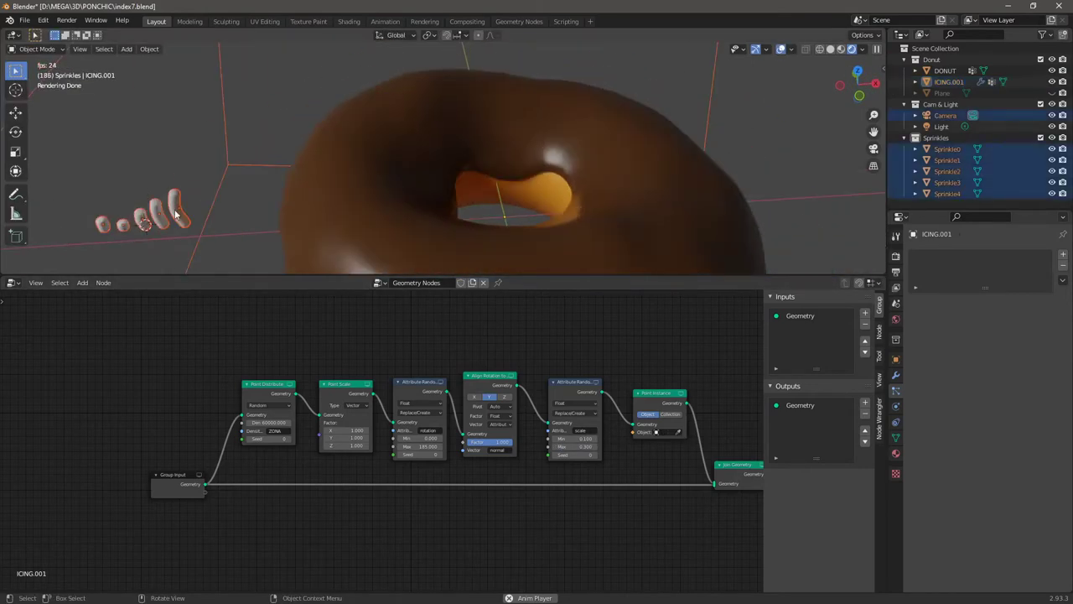
Frame the sprinkle models and scale Sprinkle4 down to 0.524.
shift+click(176, 214)
key(KP_Decimal)
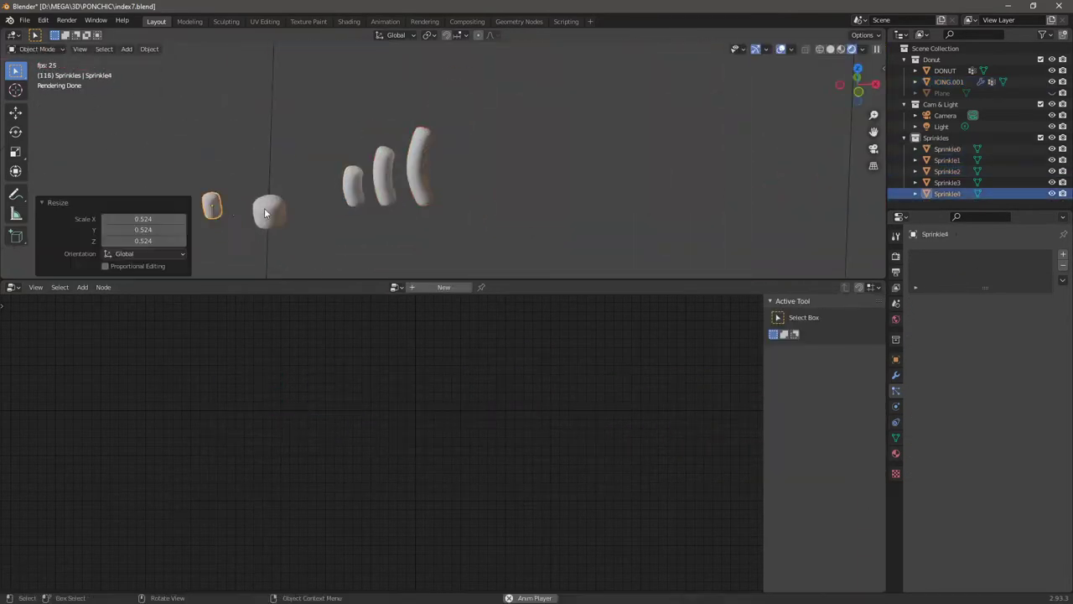
click(415, 172)
key(s)
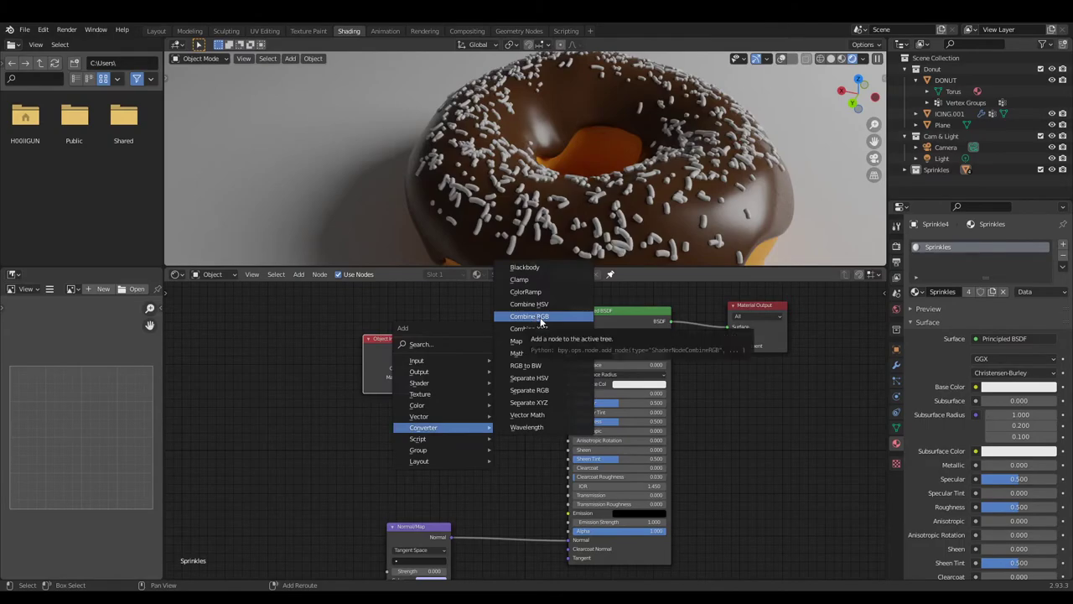
Set the sprinkles' ColorRamp interpolation to Constant and orbit to check the colours.
click(544, 458)
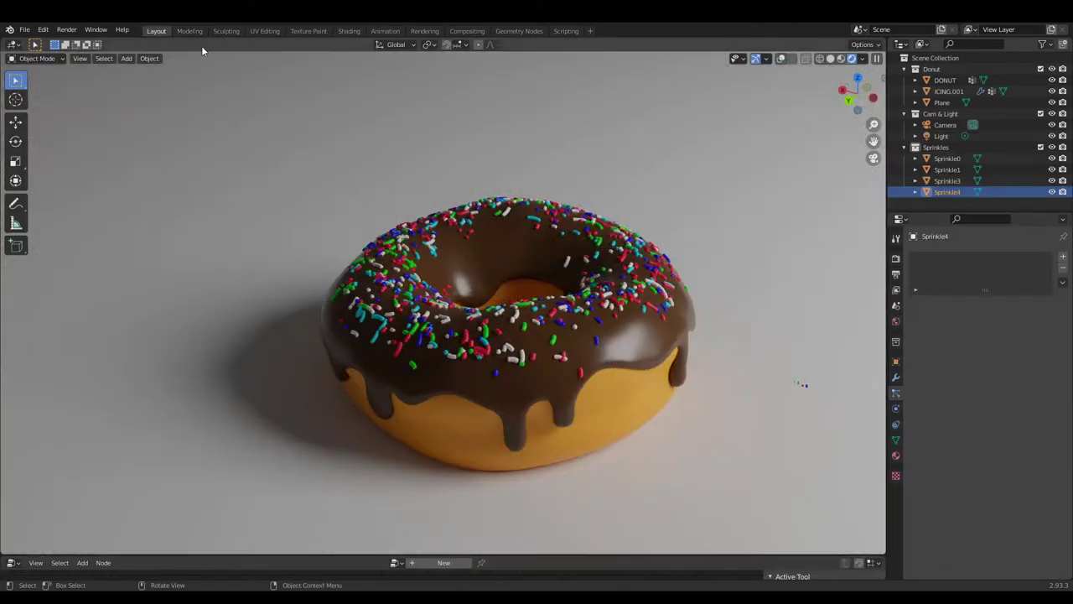
middle_drag(201, 50, 512, 356)
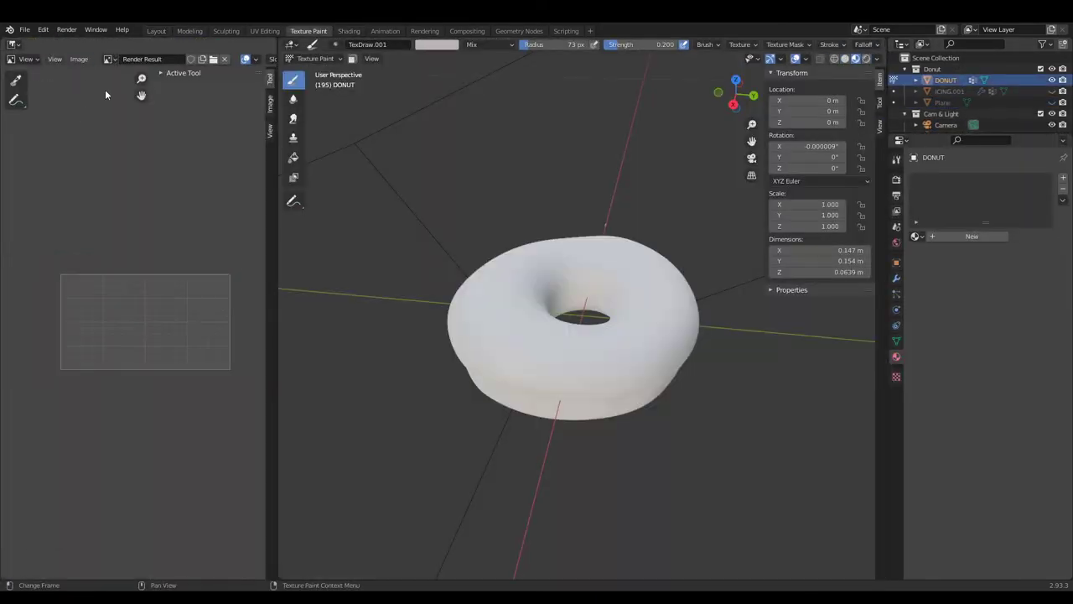
Create a new 1024x1024 'Donut Texture' image and show texture colour in the viewport.
click(138, 58)
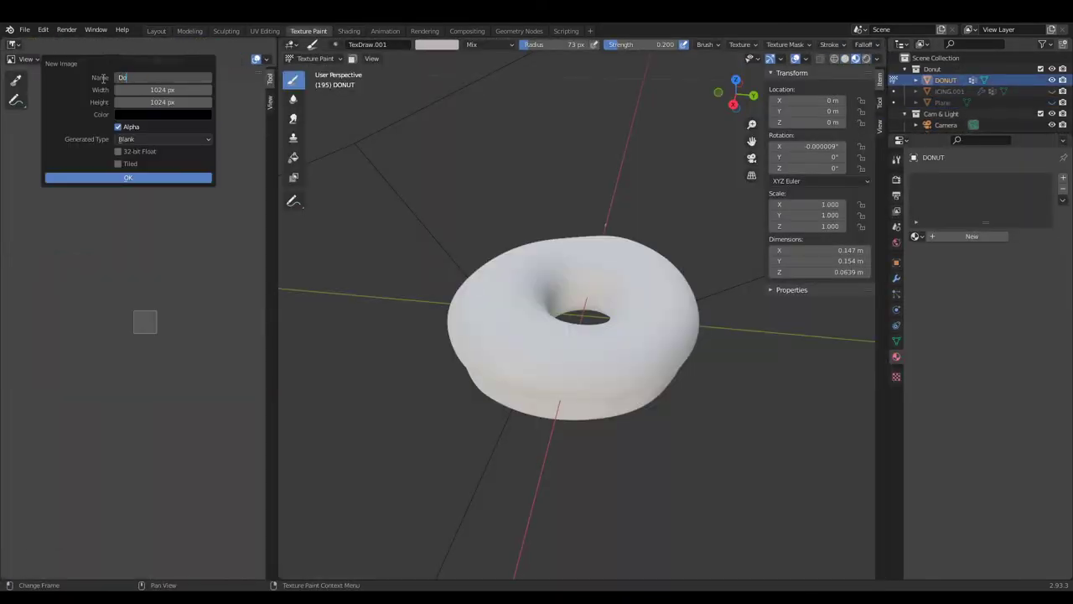
click(167, 177)
click(353, 44)
click(866, 57)
click(826, 117)
middle_drag(521, 264, 475, 172)
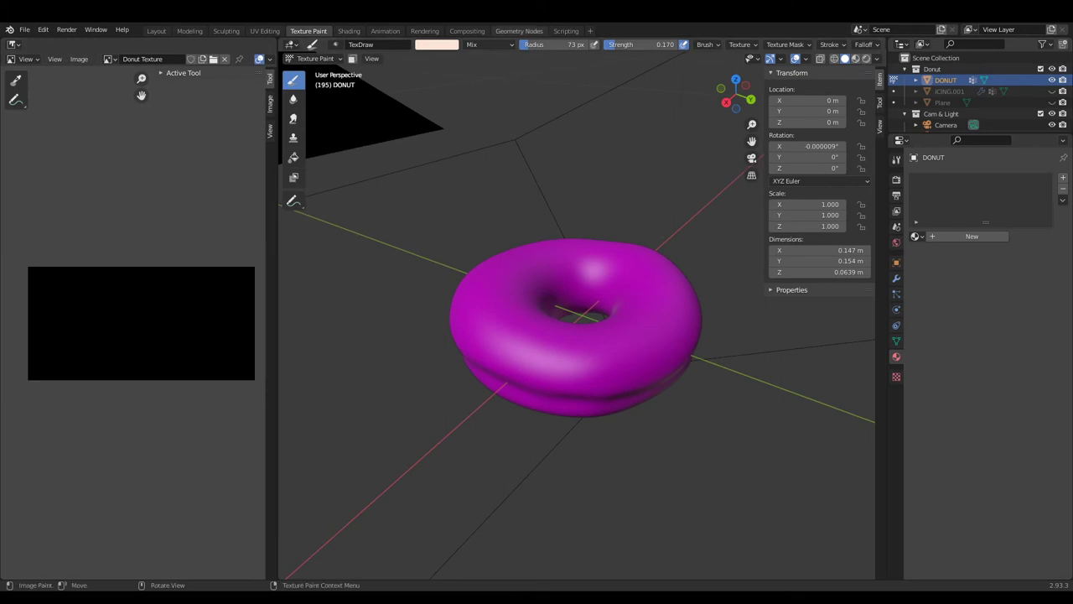
In Shading, give the donut a new material with an Image Texture node feeding Base Color.
key(ctrl+Page_Down)
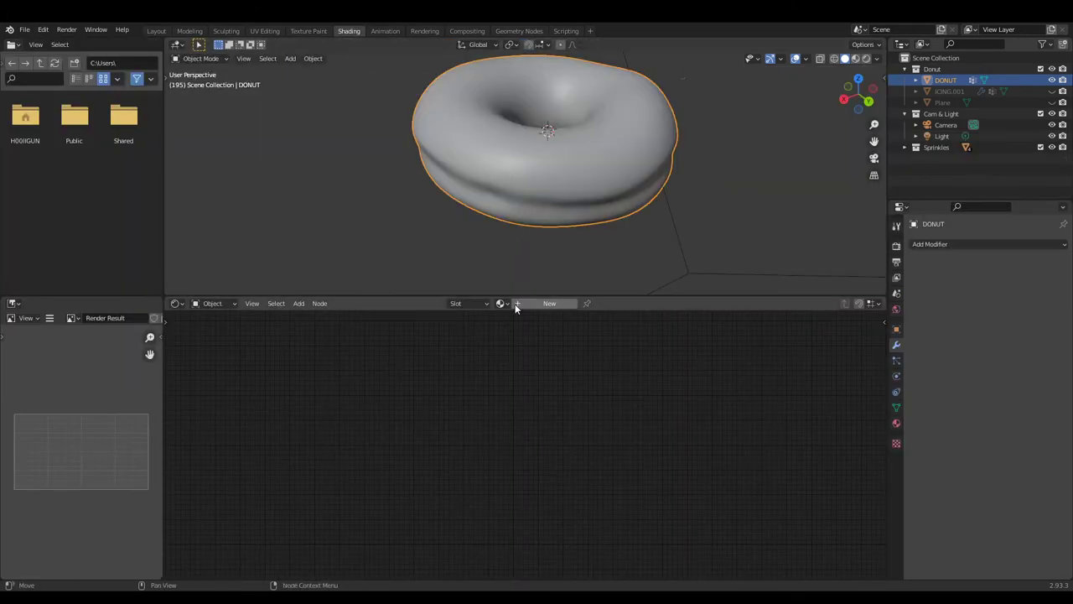
click(521, 305)
click(438, 321)
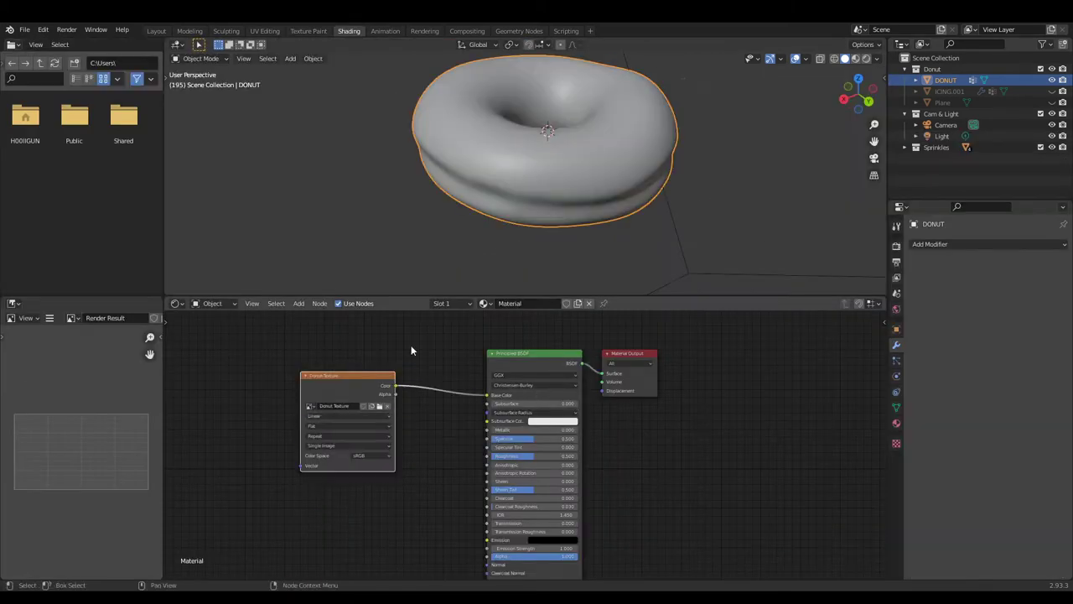
click(308, 31)
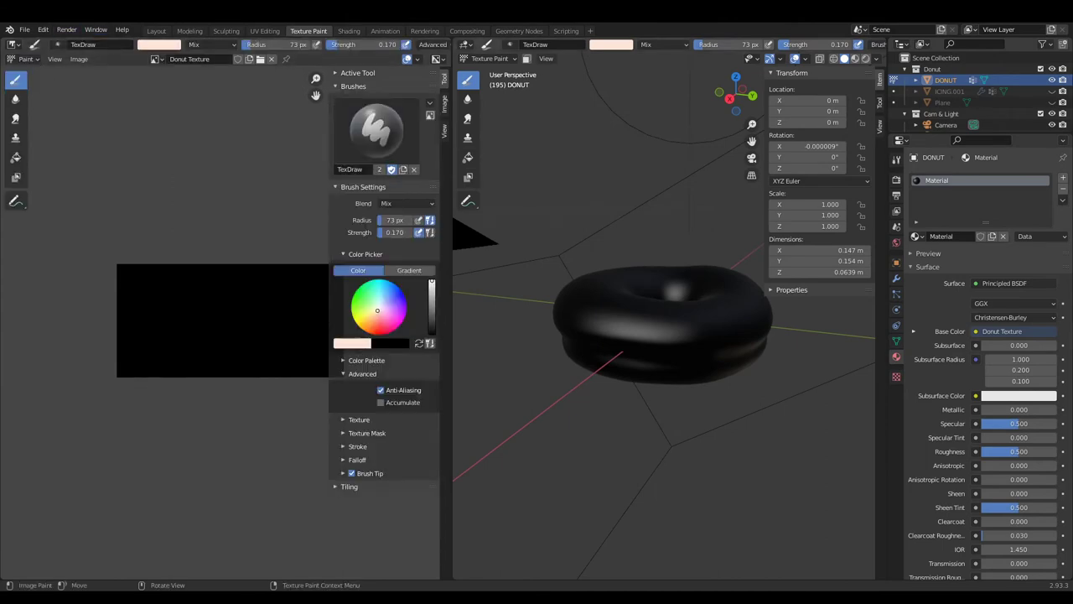
Fill the whole Donut Texture with a warm orange dough colour.
click(352, 343)
click(386, 305)
click(391, 343)
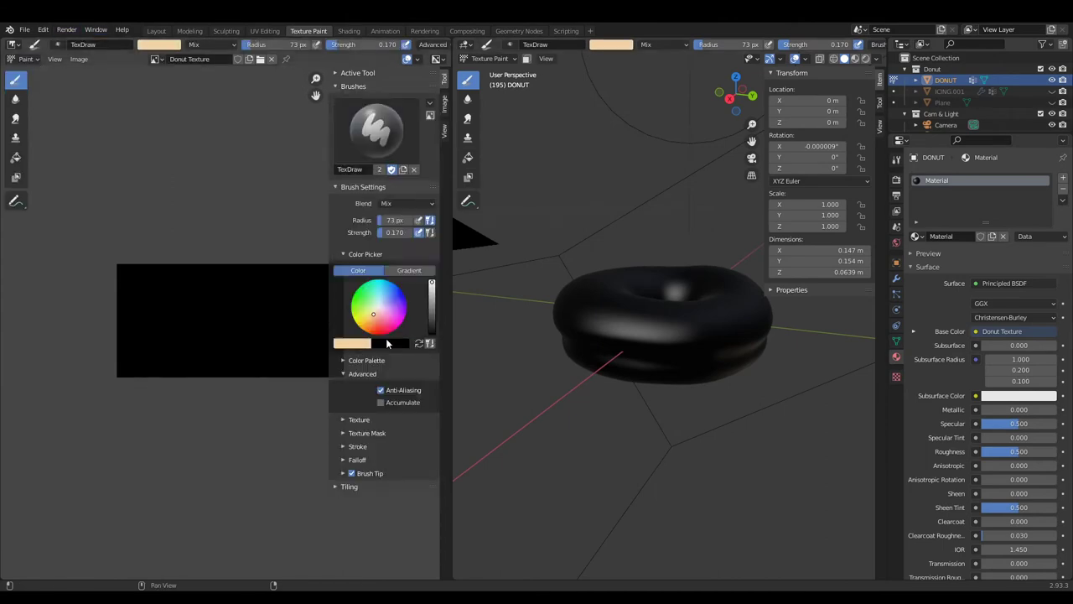
click(419, 343)
click(266, 285)
mouse_move(251, 285)
mouse_down()
mouse_move(324, 282)
mouse_move(143, 287)
mouse_move(149, 281)
mouse_up()
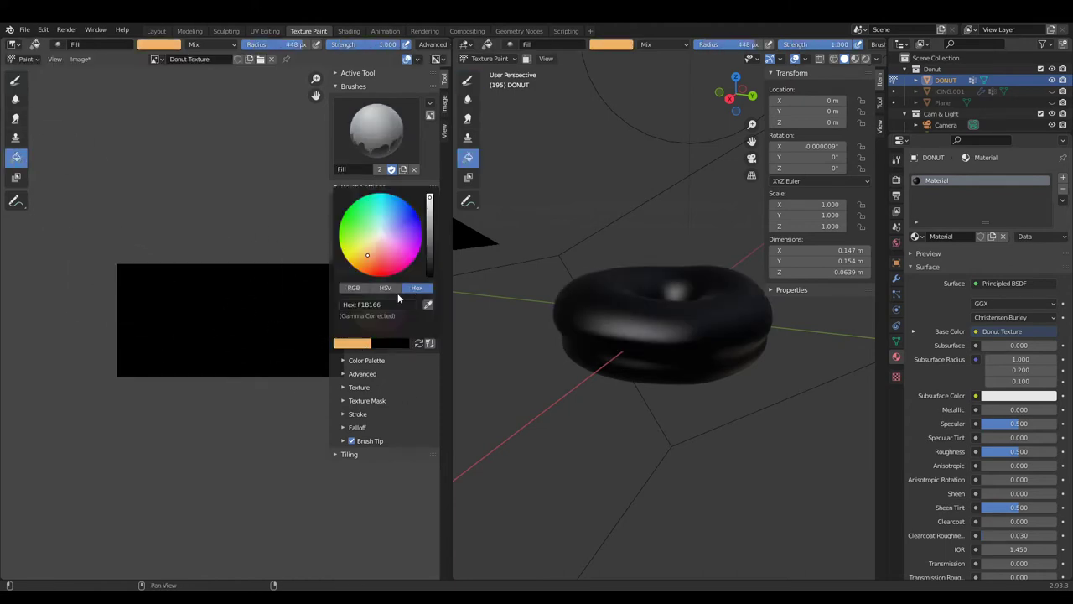
click(230, 305)
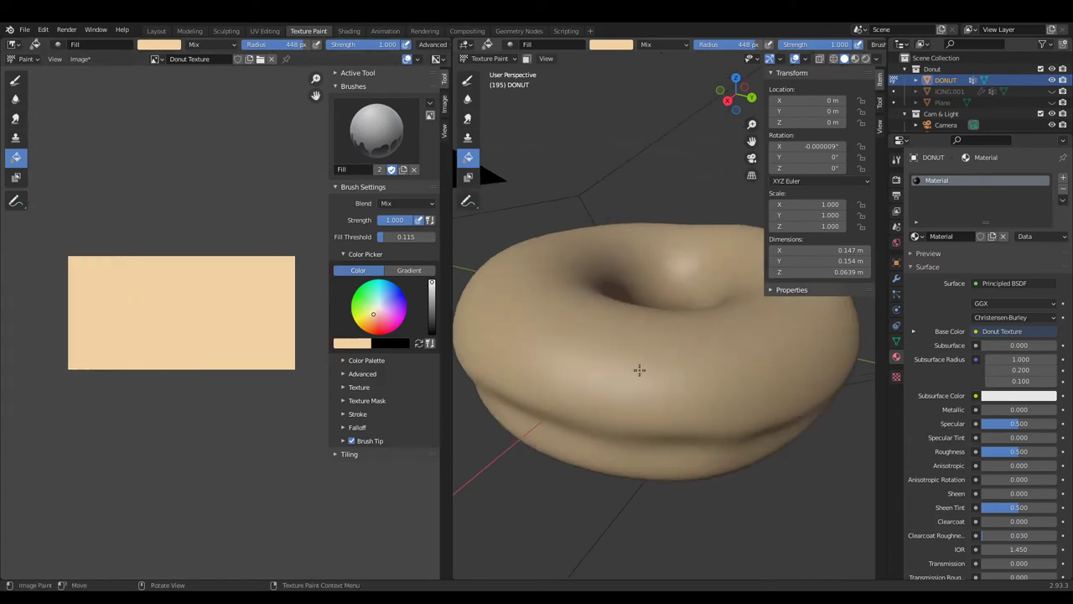
Switch to white freehand paint with brush strength 0.236.
key(shift+f)
click(584, 328)
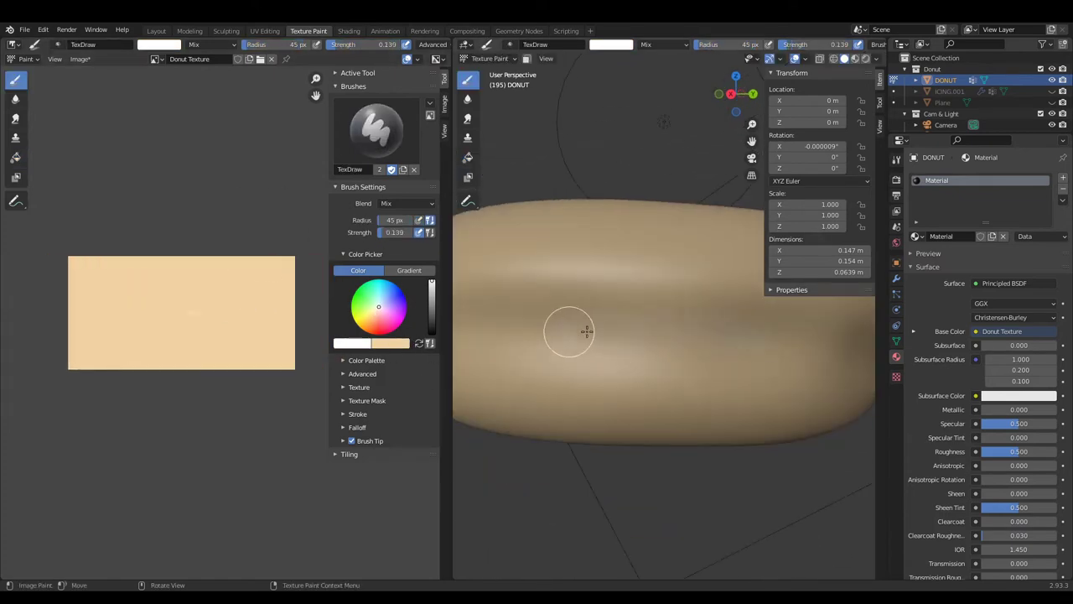
key(ctrl+f)
click(495, 308)
key(shift+f)
click(659, 311)
Paint a pale white band around the donut's side.
drag(503, 314, 743, 336)
mouse_move(743, 335)
middle_down()
mouse_move(624, 323)
mouse_move(666, 341)
middle_up()
scroll(701, 322, up, 3)
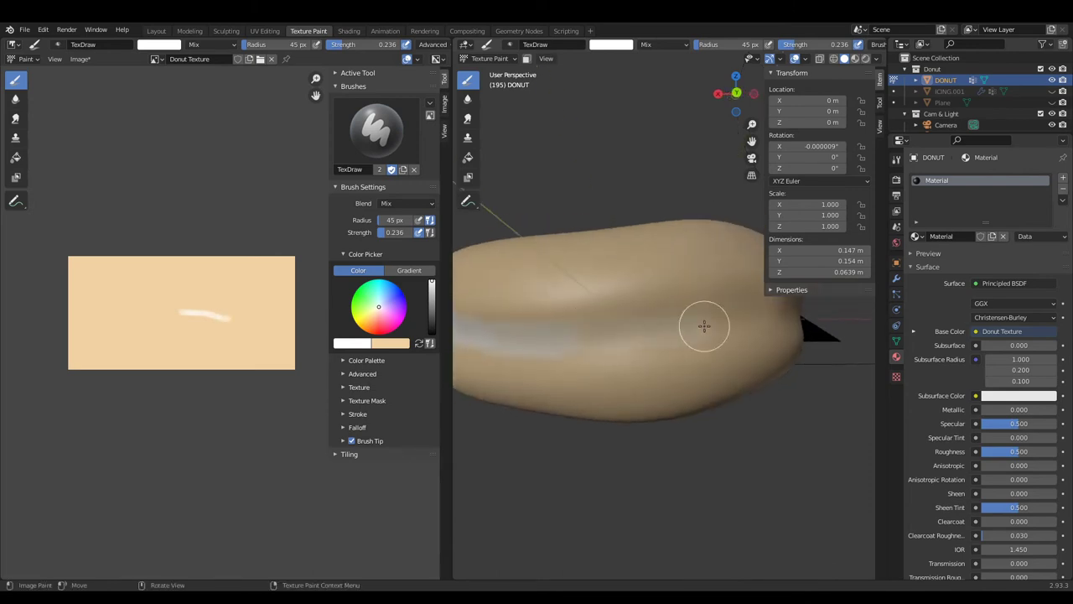
drag(702, 321, 721, 310)
scroll(627, 343, down, 3)
scroll(527, 362, up, 3)
middle_drag(671, 336, 532, 328)
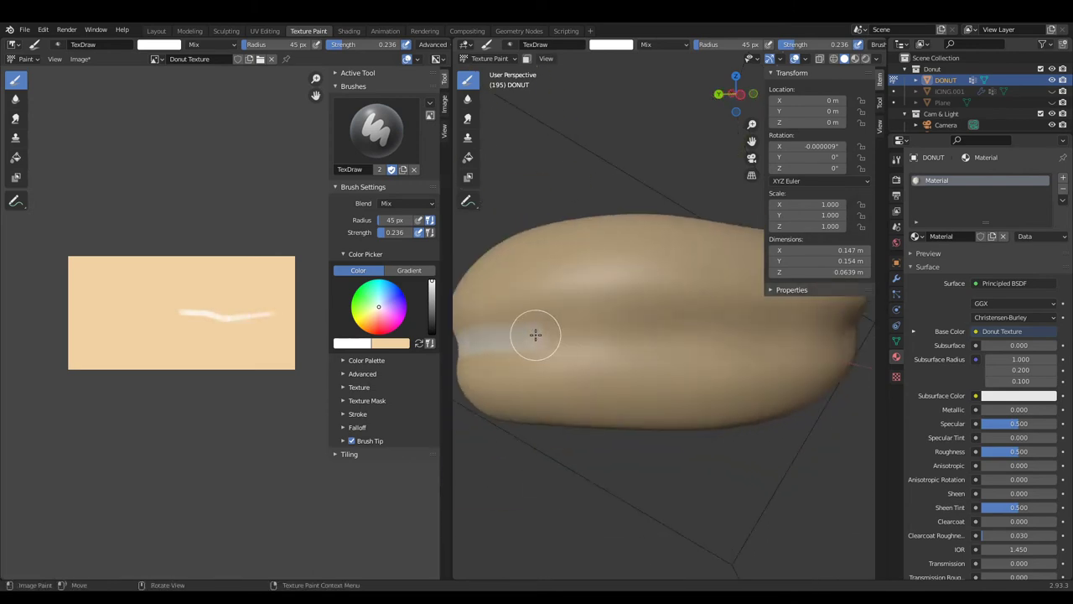
drag(532, 328, 554, 332)
scroll(633, 335, up, 2)
drag(632, 335, 654, 336)
scroll(762, 333, up, 2)
scroll(724, 331, down, 2)
drag(725, 330, 738, 332)
scroll(649, 333, down, 2)
mouse_move(649, 333)
mouse_down()
mouse_move(671, 333)
mouse_move(637, 336)
mouse_up()
scroll(702, 333, up, 2)
scroll(588, 338, down, 1)
scroll(597, 339, up, 2)
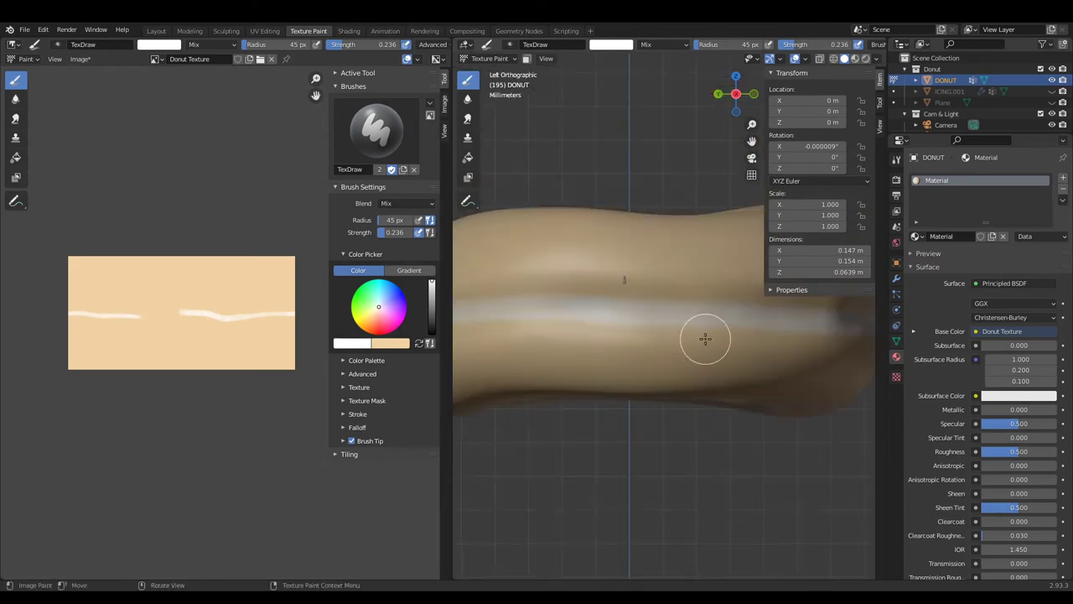
scroll(556, 345, down, 1)
scroll(715, 337, up, 1)
drag(807, 341, 755, 342)
scroll(726, 343, down, 2)
scroll(644, 343, down, 1)
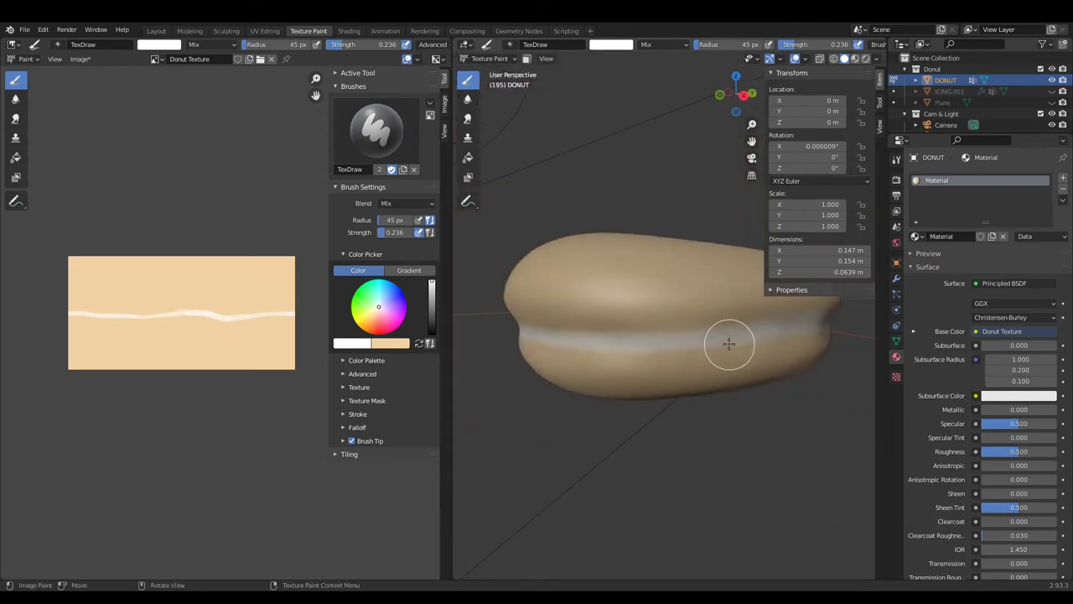
Pick light peach and orange brush colours and dab the first orange onto the donut.
mouse_move(605, 337)
middle_down()
mouse_move(570, 311)
mouse_move(712, 328)
mouse_move(666, 326)
middle_up()
mouse_move(529, 307)
middle_down()
mouse_move(678, 314)
mouse_move(596, 338)
mouse_move(623, 330)
mouse_move(641, 362)
mouse_move(570, 343)
mouse_move(732, 311)
mouse_move(718, 347)
middle_up()
click(360, 343)
key(s)
mouse_move(637, 333)
middle_down()
mouse_move(791, 352)
mouse_move(760, 364)
mouse_move(831, 374)
mouse_move(718, 328)
mouse_move(604, 376)
middle_up()
click(369, 343)
mouse_move(476, 267)
middle_down()
mouse_move(634, 371)
mouse_move(611, 435)
mouse_move(598, 379)
mouse_move(735, 371)
mouse_move(681, 412)
middle_up()
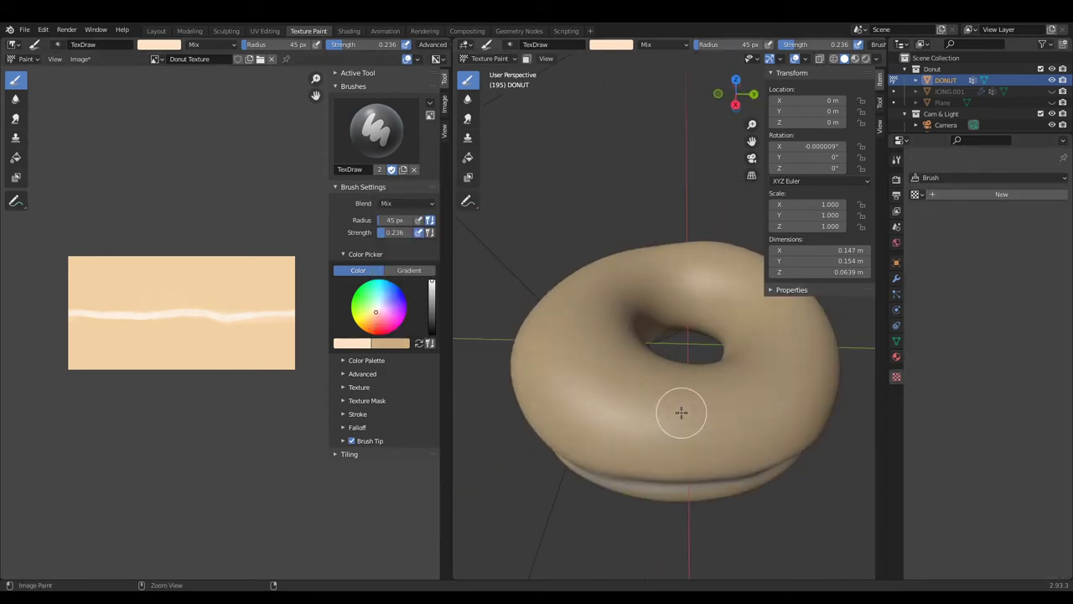
click(398, 344)
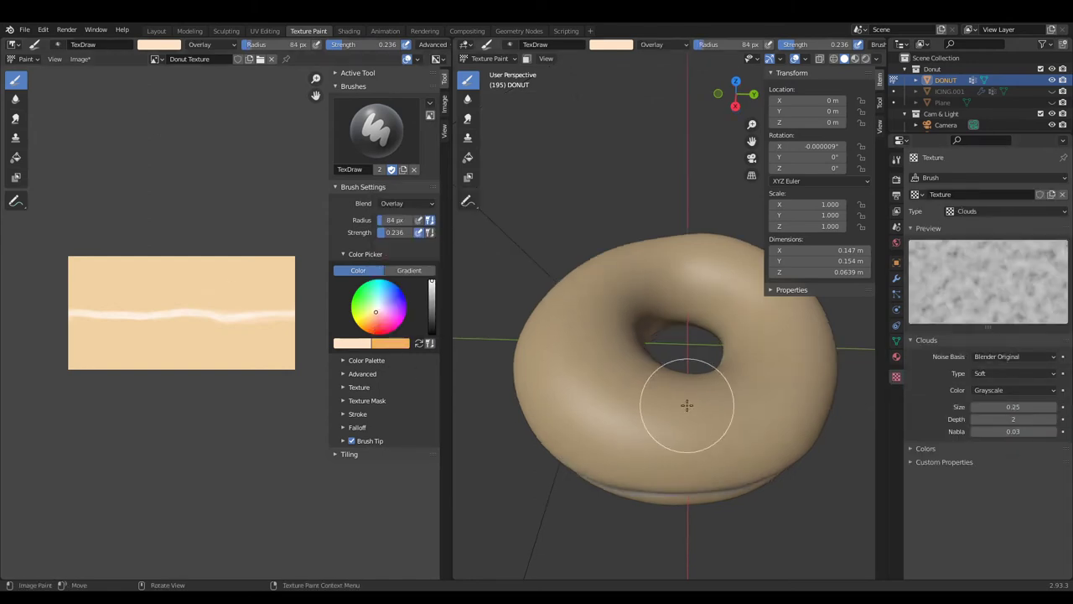
click(639, 427)
Paint orange browning strokes over the donut's top and the texture image, redoing one stroke.
middle_drag(640, 427, 584, 364)
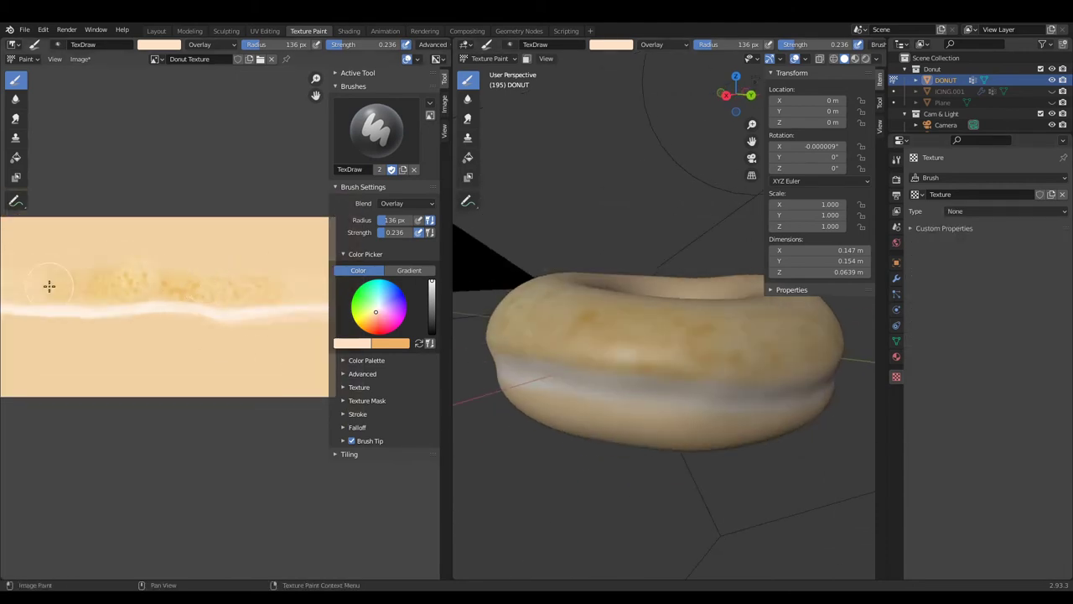
drag(703, 383, 637, 361)
scroll(170, 316, down, 2)
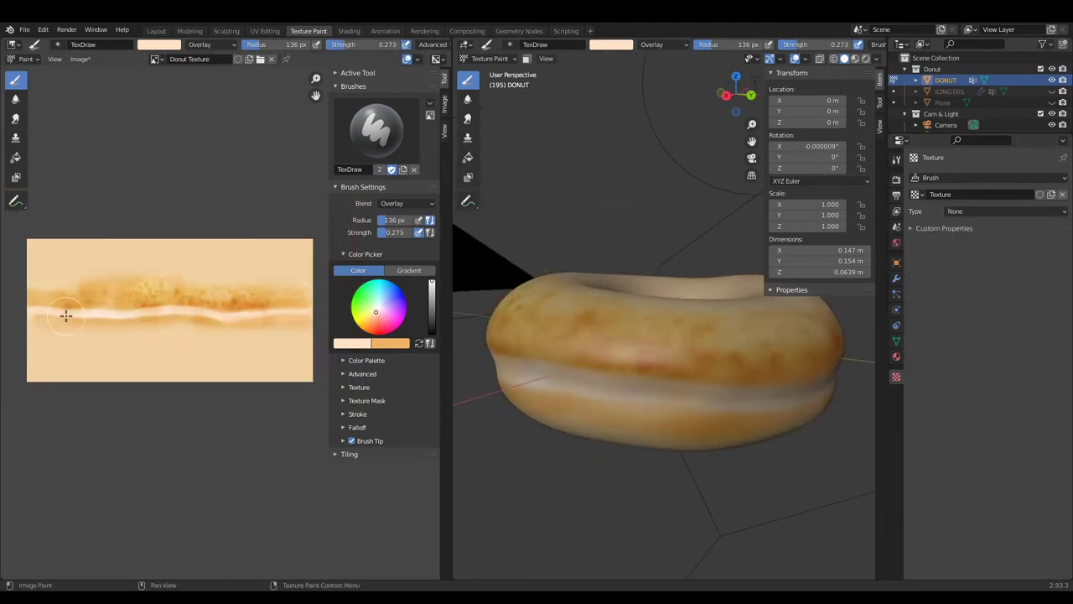
drag(96, 259, 311, 378)
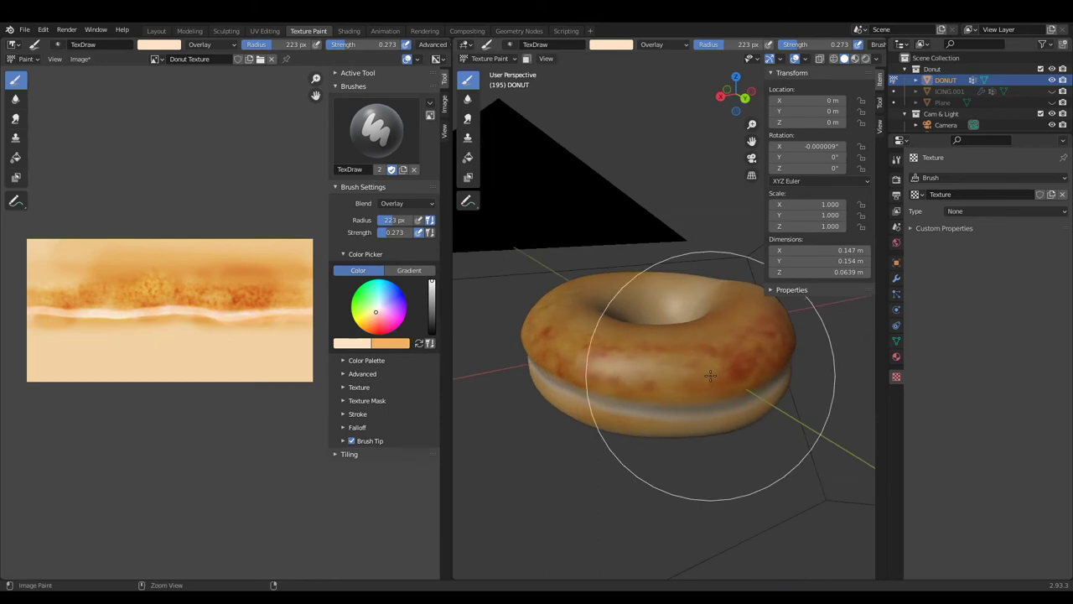
key(ctrl+z)
mouse_move(315, 291)
mouse_down()
mouse_move(177, 328)
mouse_move(162, 343)
mouse_up()
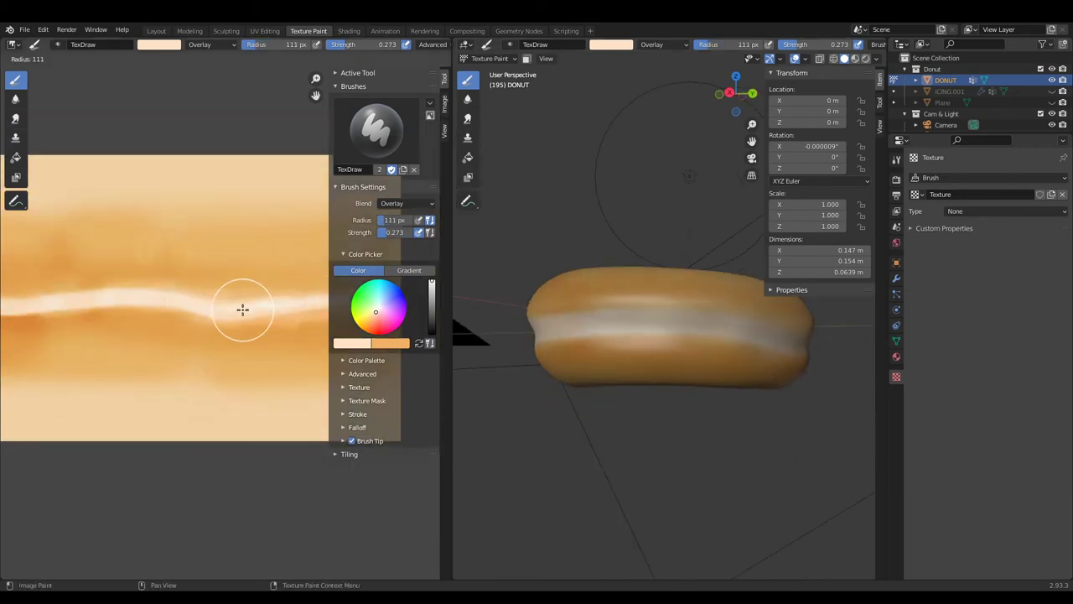
drag(192, 294, 96, 299)
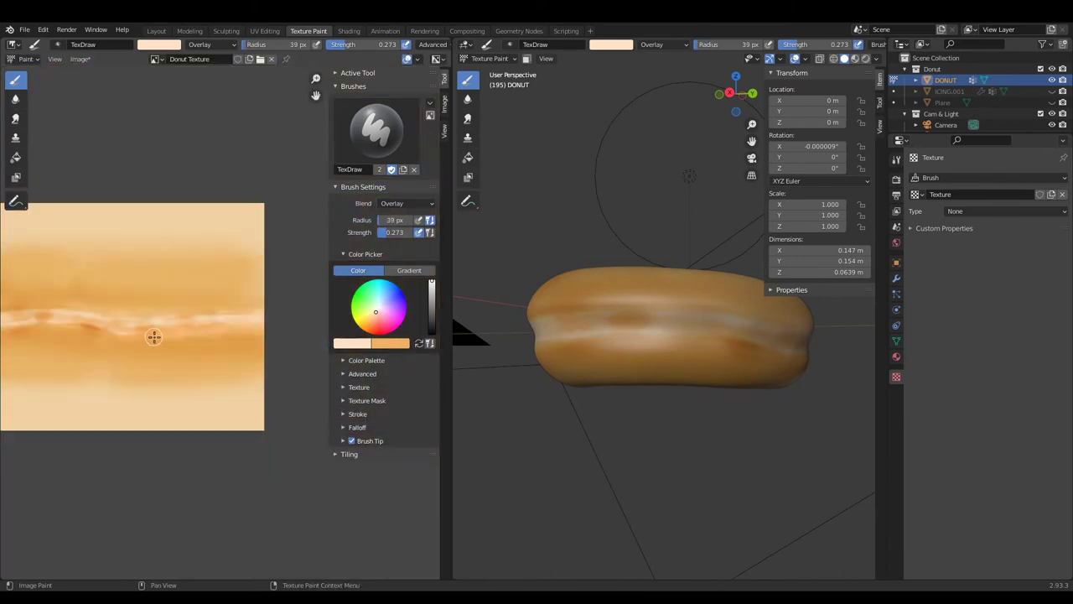
click(409, 270)
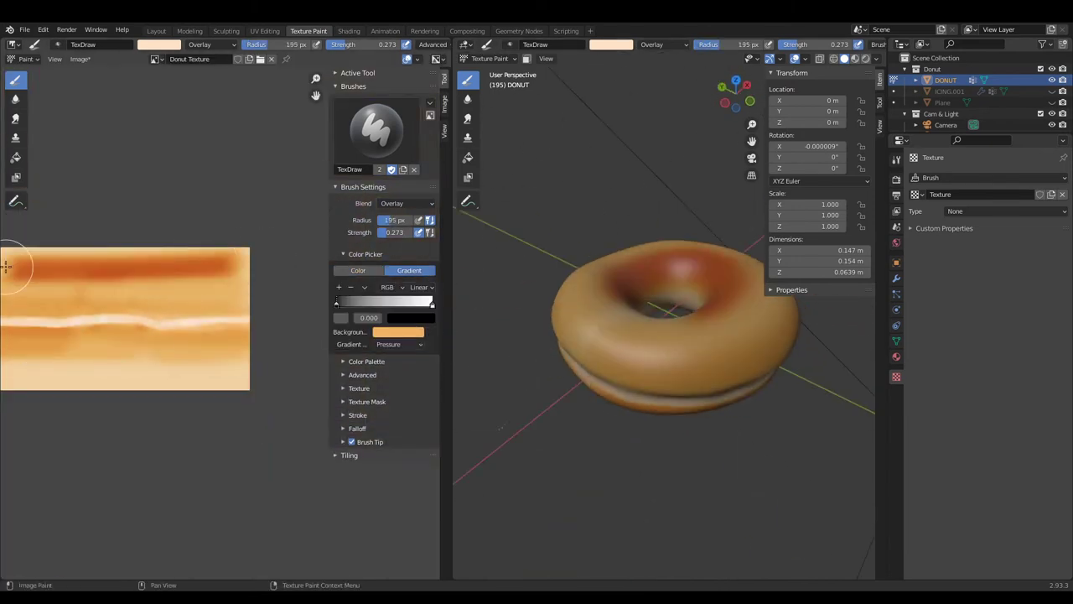
Try a gradient colour, then test a broad 500 px darkening stroke and undo it.
click(411, 317)
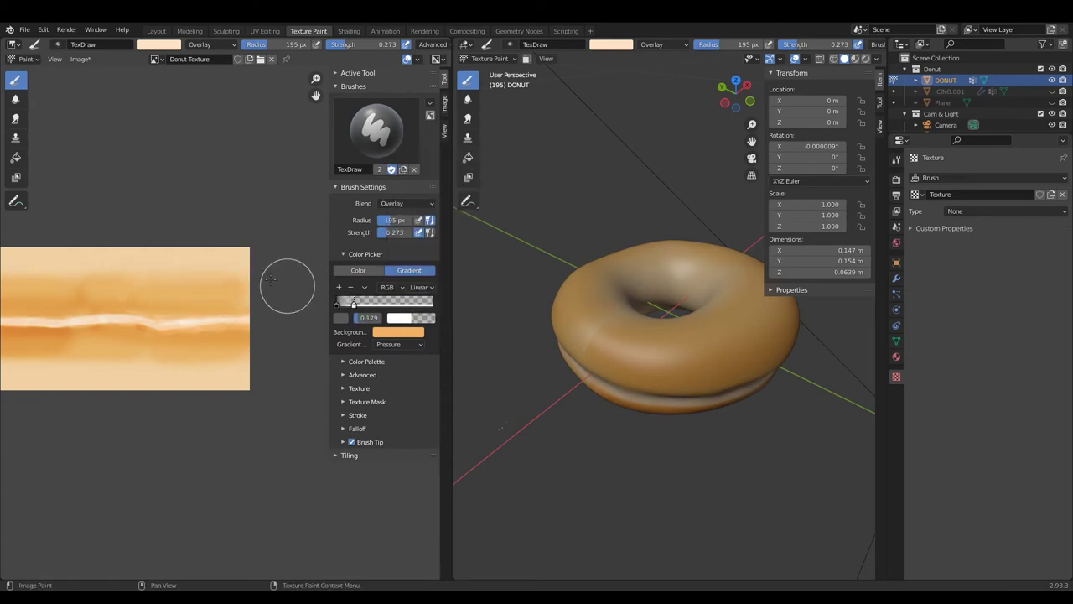
click(358, 270)
scroll(189, 277, down, 2)
mouse_move(189, 277)
mouse_down()
mouse_move(223, 311)
mouse_move(220, 338)
mouse_up()
scroll(223, 311, down, 2)
key(f)
click(227, 299)
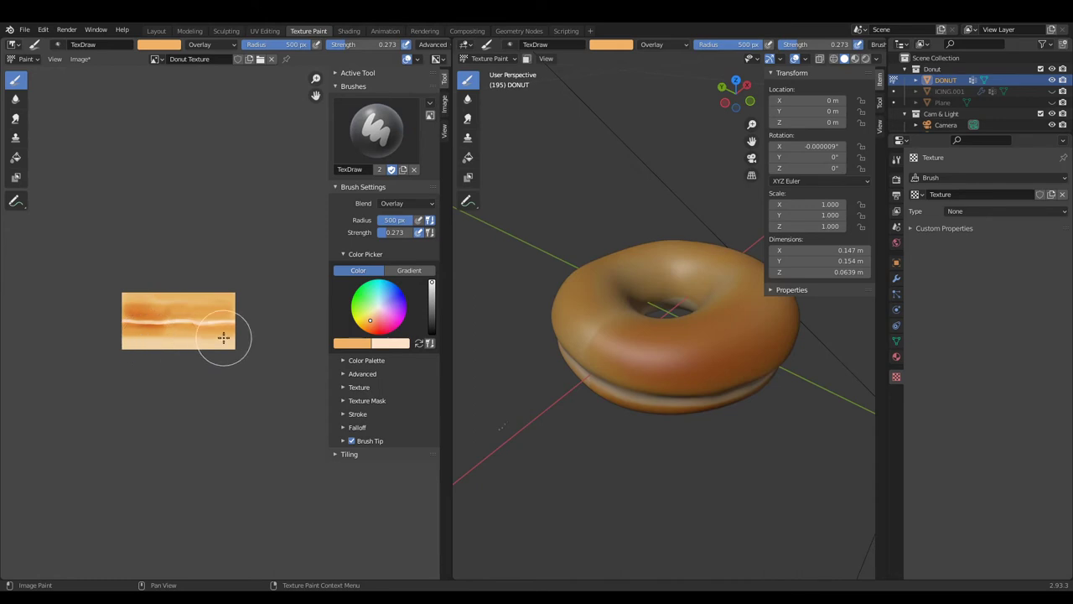
key(ctrl+z)
scroll(210, 336, up, 3)
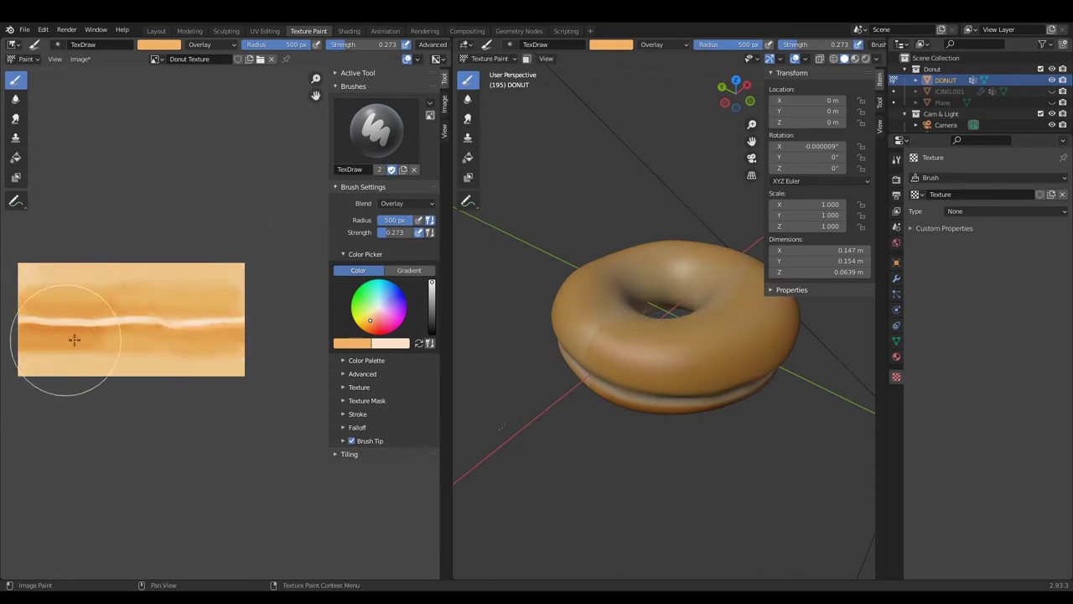
middle_drag(578, 368, 600, 360)
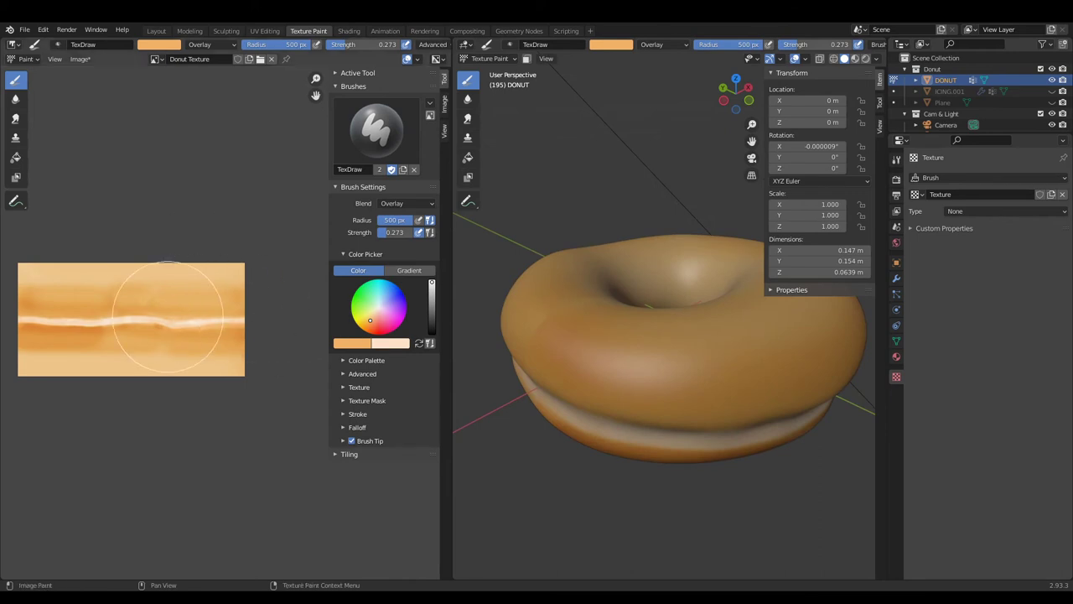
Swap to light peach and paint it over the texture.
key(x)
drag(53, 318, 240, 328)
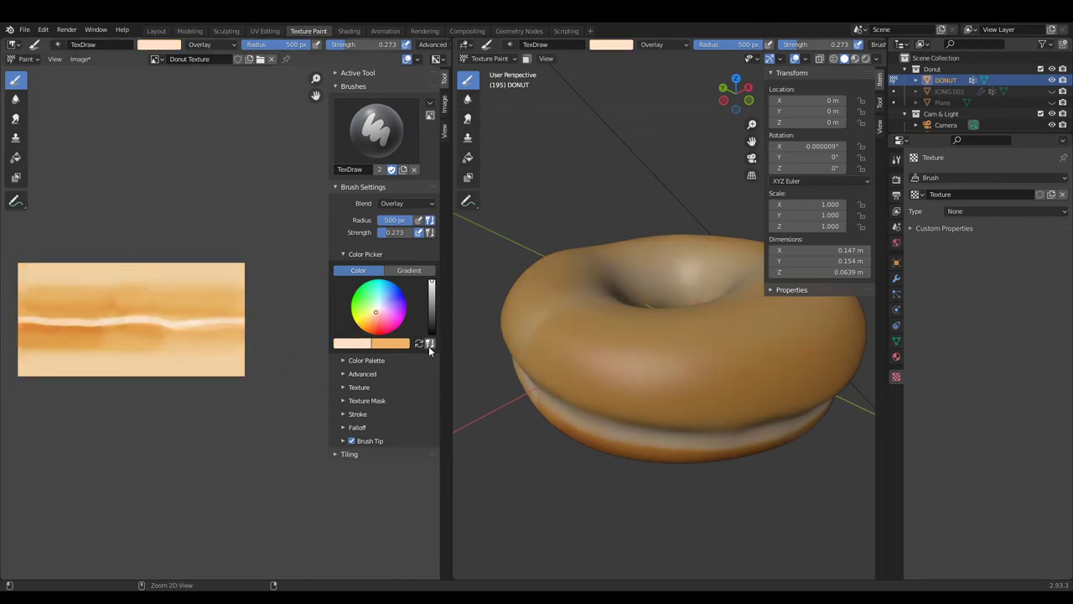
scroll(256, 288, down, 1)
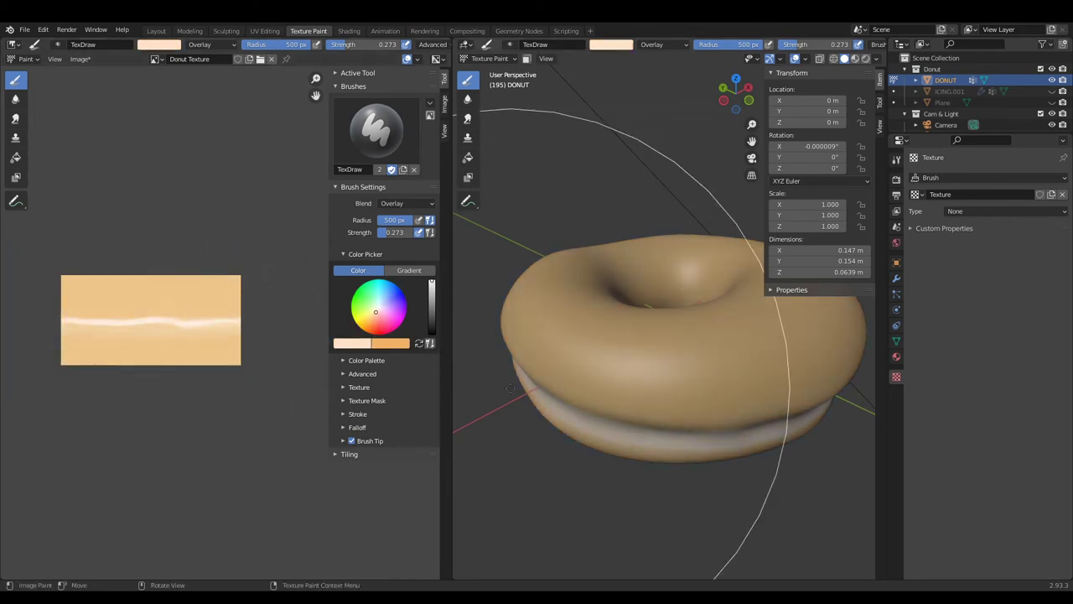
middle_drag(624, 335, 662, 302)
scroll(103, 352, up, 2)
Test Multiply and Lighten blending, then set the brush back to Overlay.
click(407, 203)
click(392, 249)
click(177, 318)
key(ctrl+z)
click(407, 202)
click(391, 289)
scroll(82, 323, down, 1)
click(407, 203)
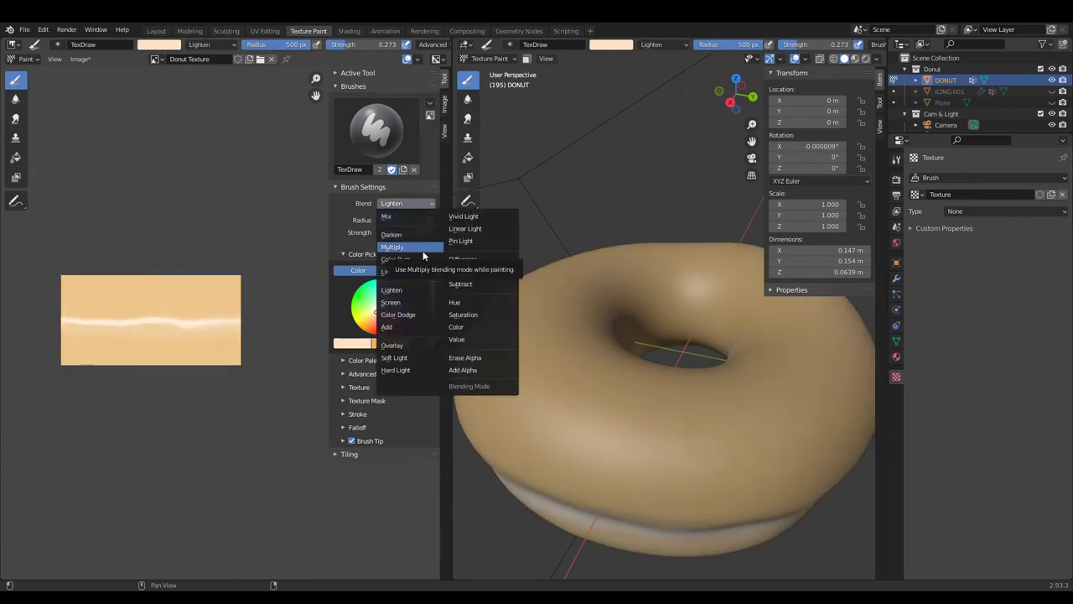
click(392, 345)
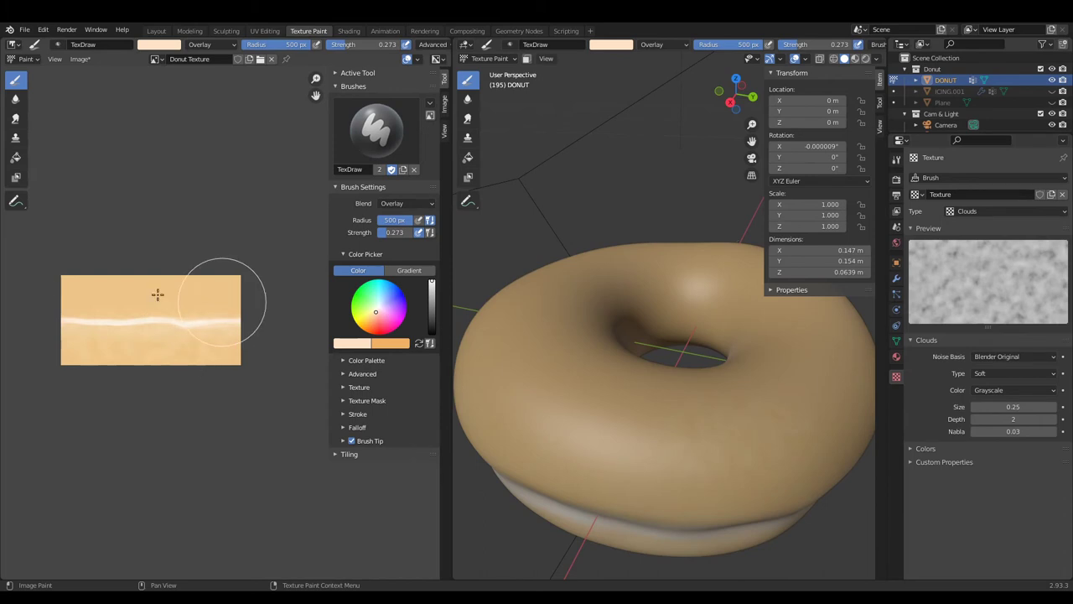
Set the brush radius to 128 px and its texture type to None.
middle_drag(662, 369, 671, 335)
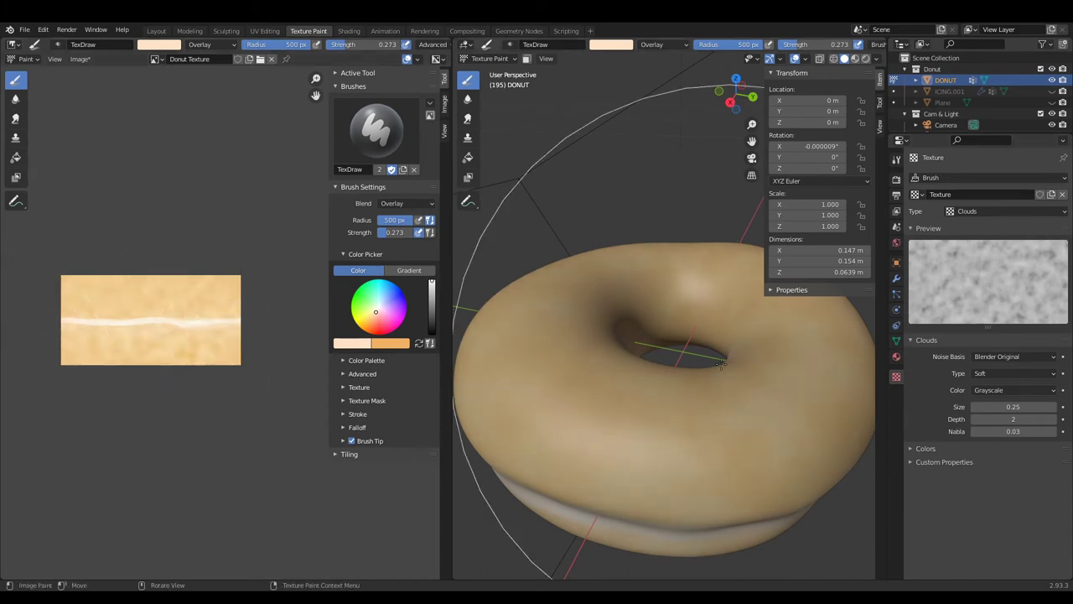
scroll(663, 352, down, 3)
scroll(652, 364, up, 5)
key(f)
click(738, 425)
scroll(739, 425, down, 3)
click(1001, 212)
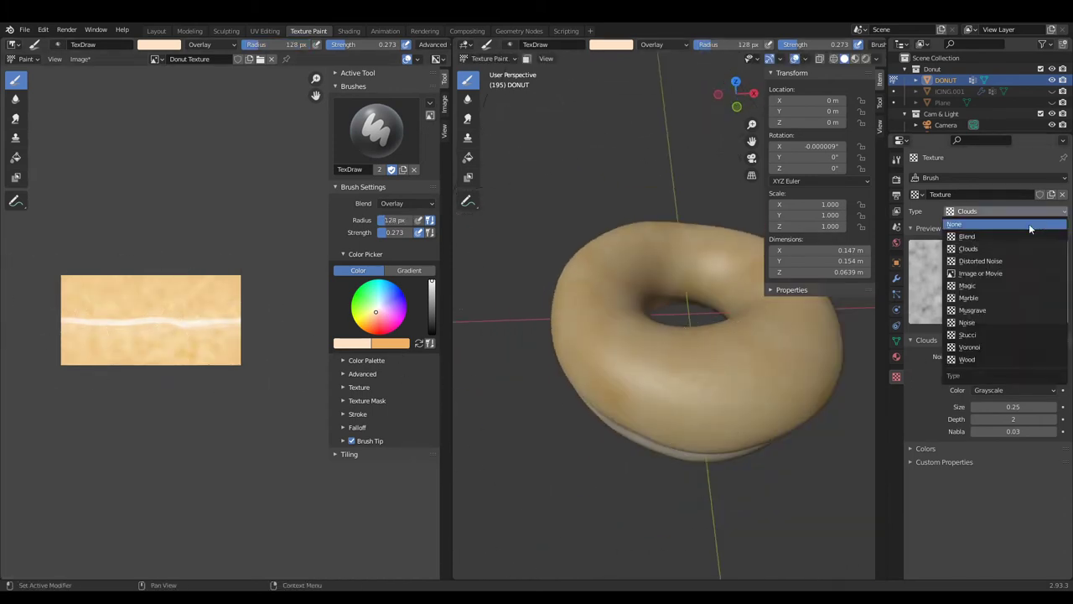
click(973, 228)
Make orange the paint colour and paint orange strokes on the donut.
mouse_move(575, 324)
middle_down()
mouse_move(809, 439)
mouse_move(641, 366)
middle_up()
middle_drag(700, 424, 205, 255)
scroll(146, 321, up, 2)
mouse_move(663, 378)
middle_down()
mouse_move(586, 352)
mouse_move(710, 367)
mouse_move(756, 332)
middle_up()
scroll(146, 321, up, 2)
key(s)
scroll(757, 332, up, 3)
scroll(642, 251, down, 3)
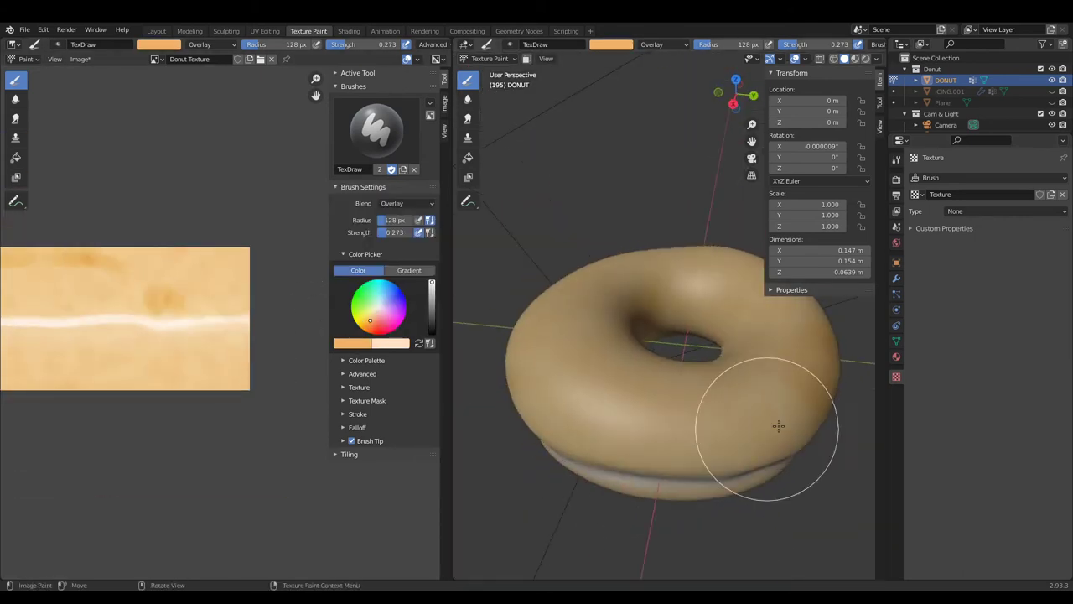
mouse_move(634, 383)
middle_down()
mouse_move(706, 369)
mouse_move(635, 283)
middle_up()
scroll(612, 489, up, 3)
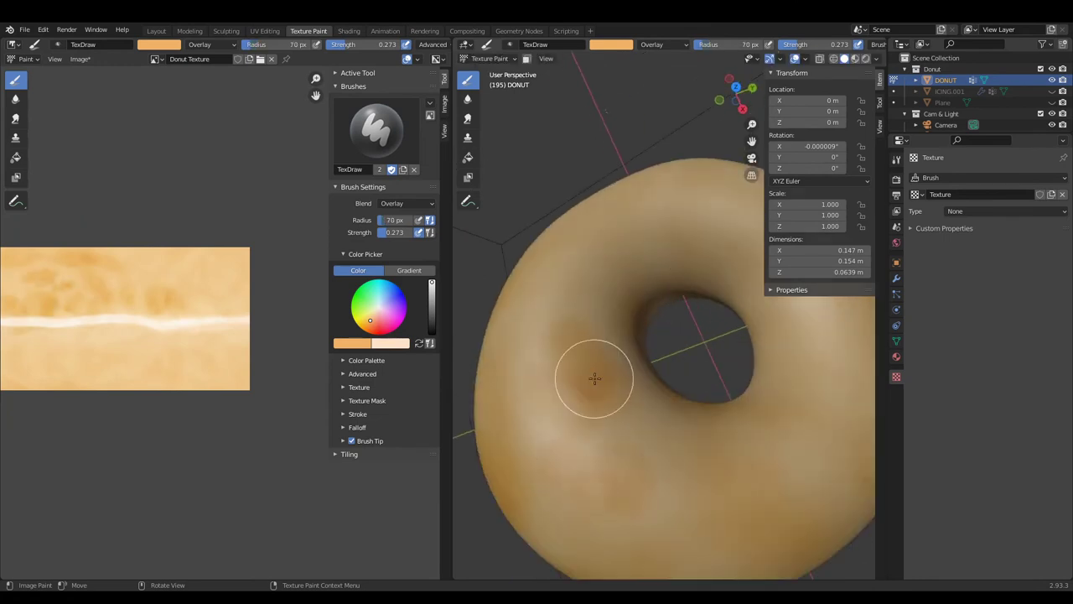
middle_drag(611, 489, 596, 439)
drag(596, 439, 653, 464)
Lower brush strength to 0.188, undo the strokes, and set blending to Soft Light.
key(shift+f)
click(604, 377)
scroll(575, 358, down, 3)
mouse_move(575, 359)
middle_down()
mouse_move(712, 414)
mouse_move(684, 432)
middle_up()
key(ctrl+z)
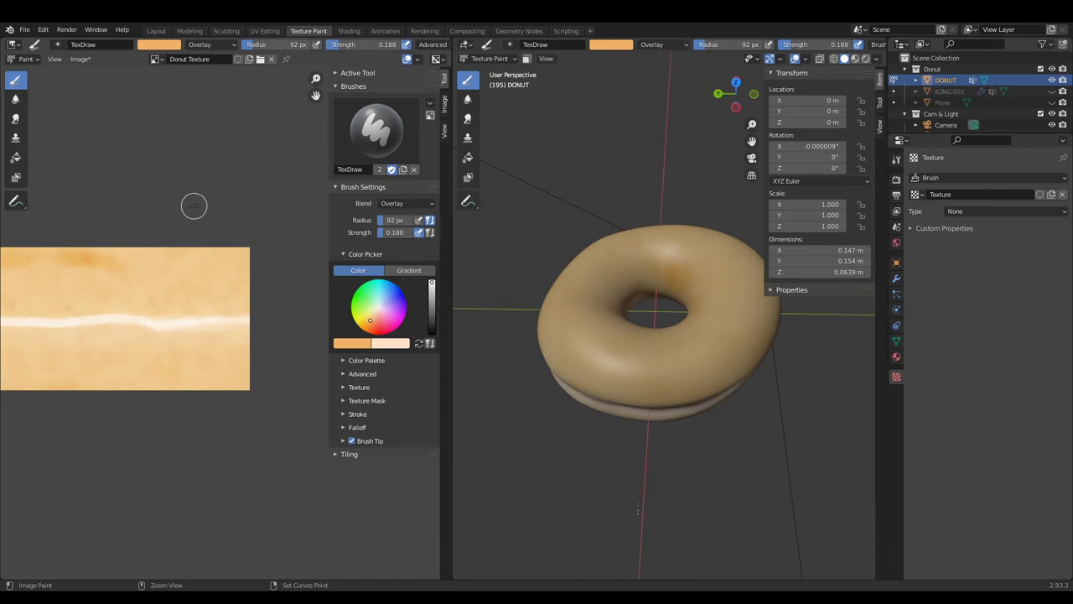
scroll(213, 430, down, 1)
scroll(467, 431, up, 3)
mouse_move(467, 431)
middle_down()
mouse_move(733, 487)
mouse_move(765, 373)
mouse_move(579, 479)
mouse_move(611, 347)
mouse_move(595, 271)
mouse_move(629, 353)
mouse_move(612, 394)
mouse_move(572, 364)
middle_up()
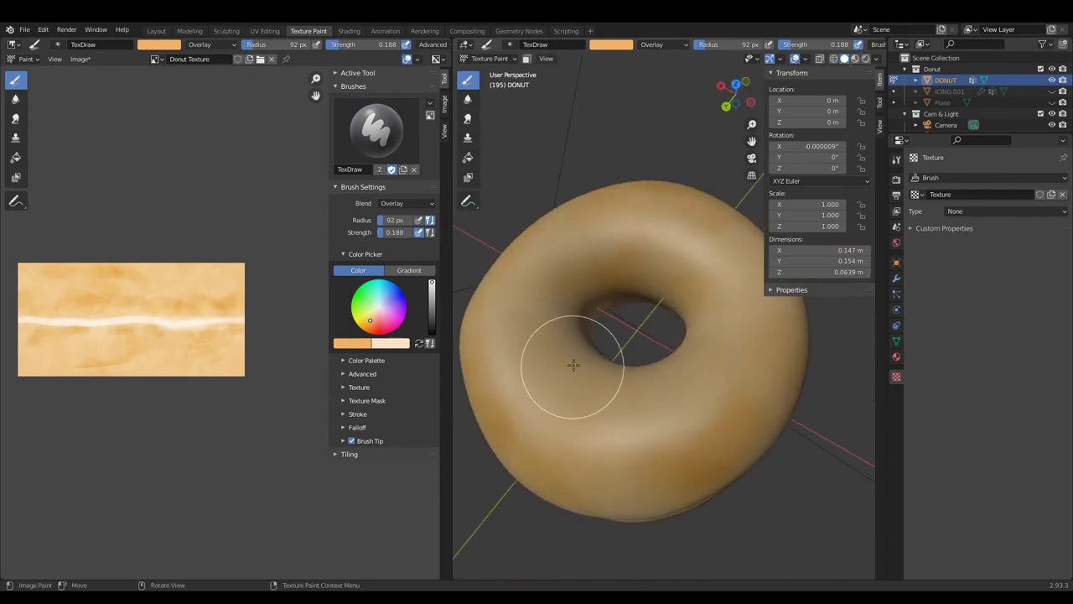
click(406, 203)
click(394, 211)
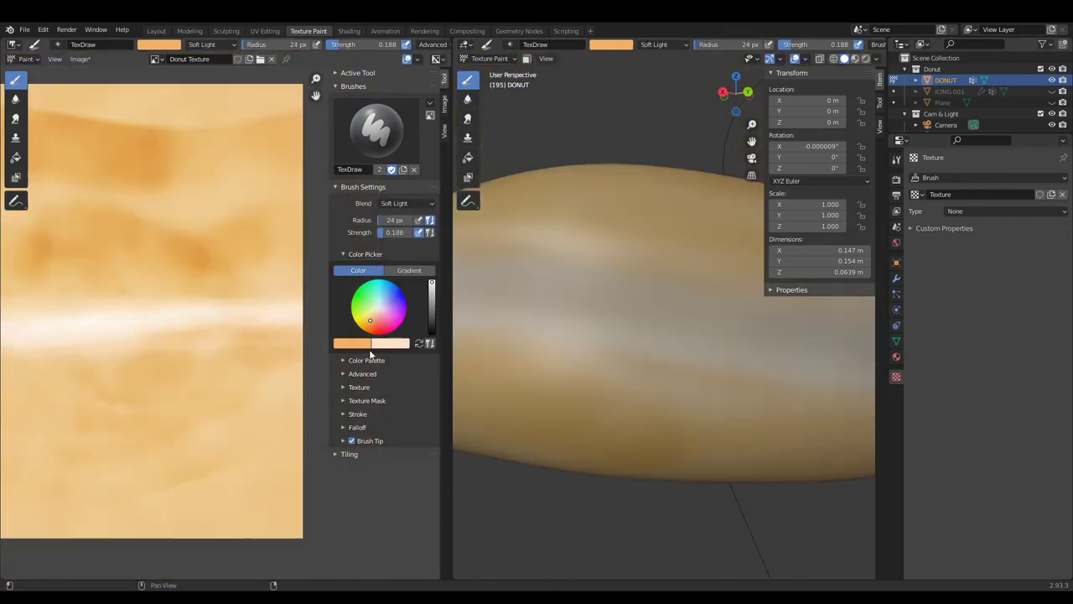
Switch the texture brush blend mode to Overlay after briefly trying Add.
click(407, 203)
click(402, 335)
key(grave)
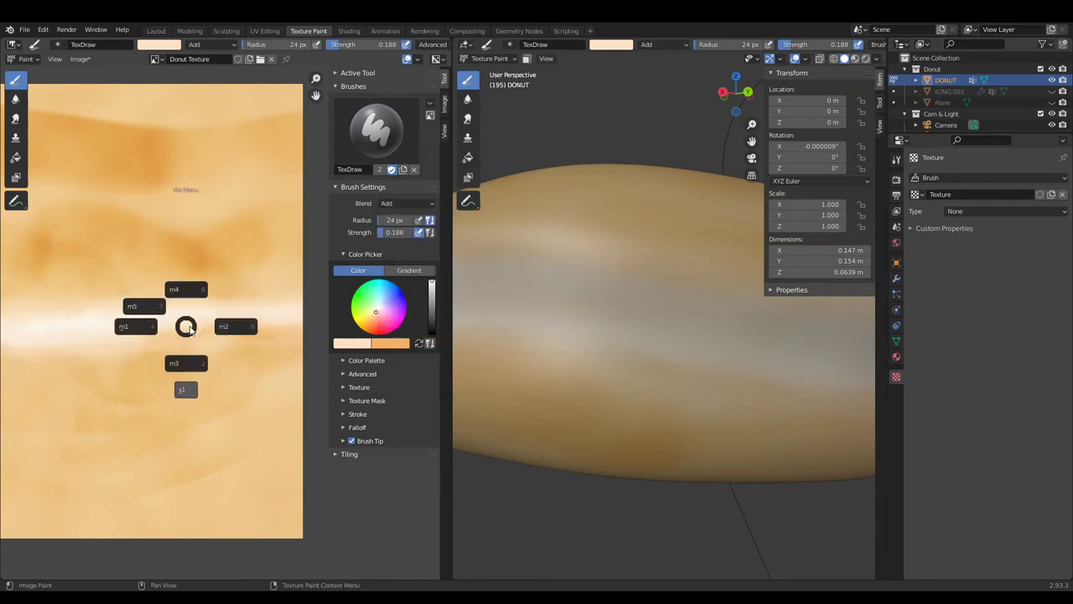
click(233, 360)
click(409, 270)
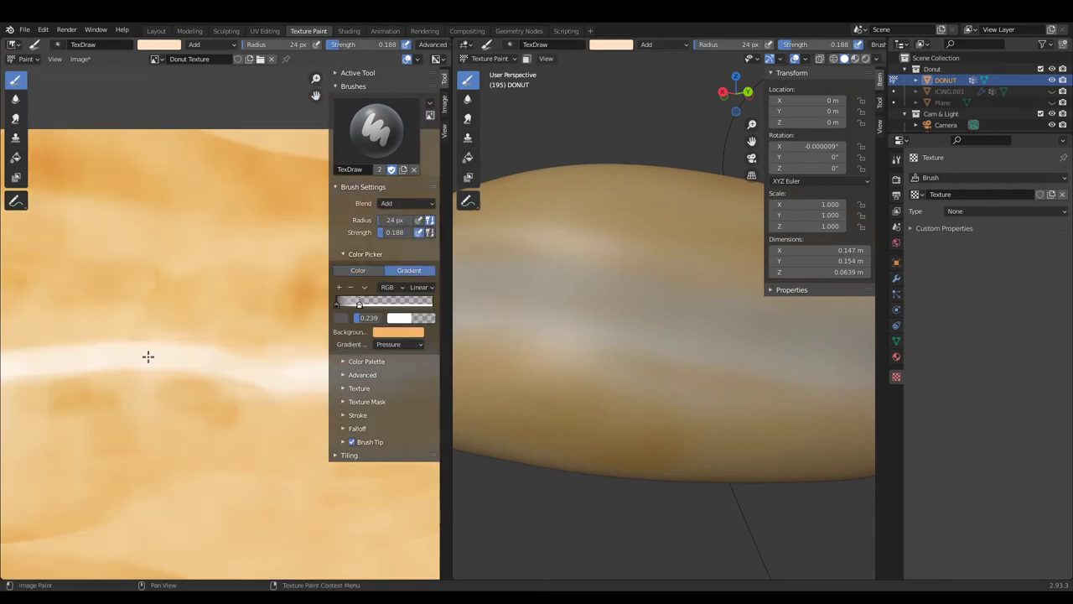
click(411, 204)
middle_drag(572, 328, 587, 319)
click(403, 209)
click(391, 344)
scroll(713, 386, up, 3)
scroll(713, 386, down, 3)
Paint orange browning streaks with a 33 px brush at 0.170 strength.
key(f)
click(678, 327)
middle_drag(677, 328, 520, 330)
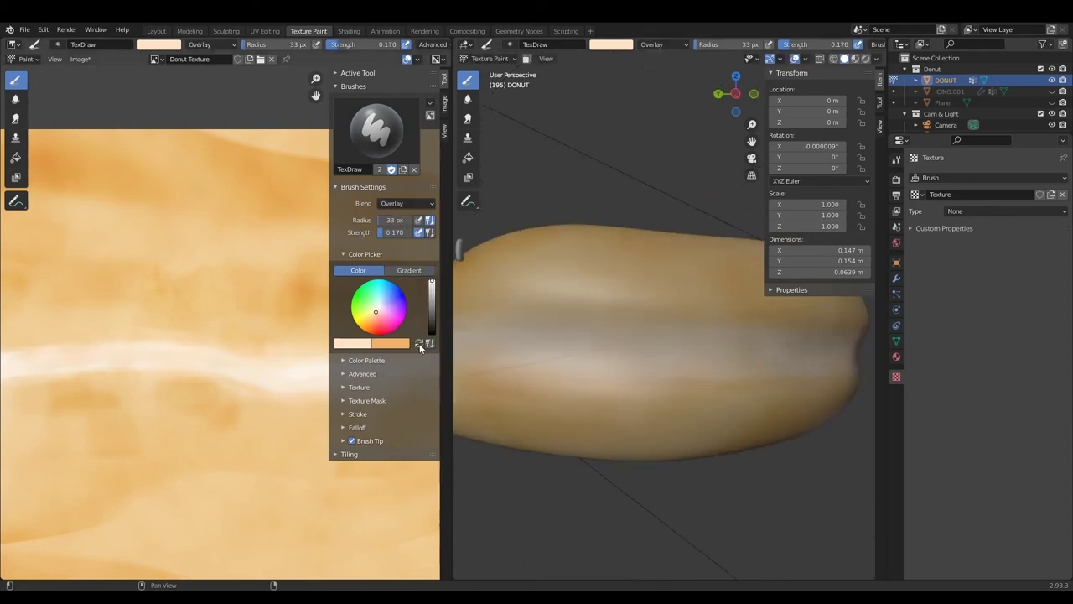
click(418, 343)
mouse_move(680, 411)
middle_down()
mouse_move(665, 363)
mouse_move(628, 324)
mouse_move(690, 431)
mouse_move(780, 318)
mouse_move(570, 402)
middle_up()
scroll(758, 305, up, 3)
scroll(712, 276, down, 3)
Enlarge the brush to 46 px, unhide the icing and plane, and choose the Smear tool.
mouse_move(712, 276)
middle_down()
mouse_move(675, 340)
mouse_move(719, 319)
middle_up()
scroll(675, 340, up, 3)
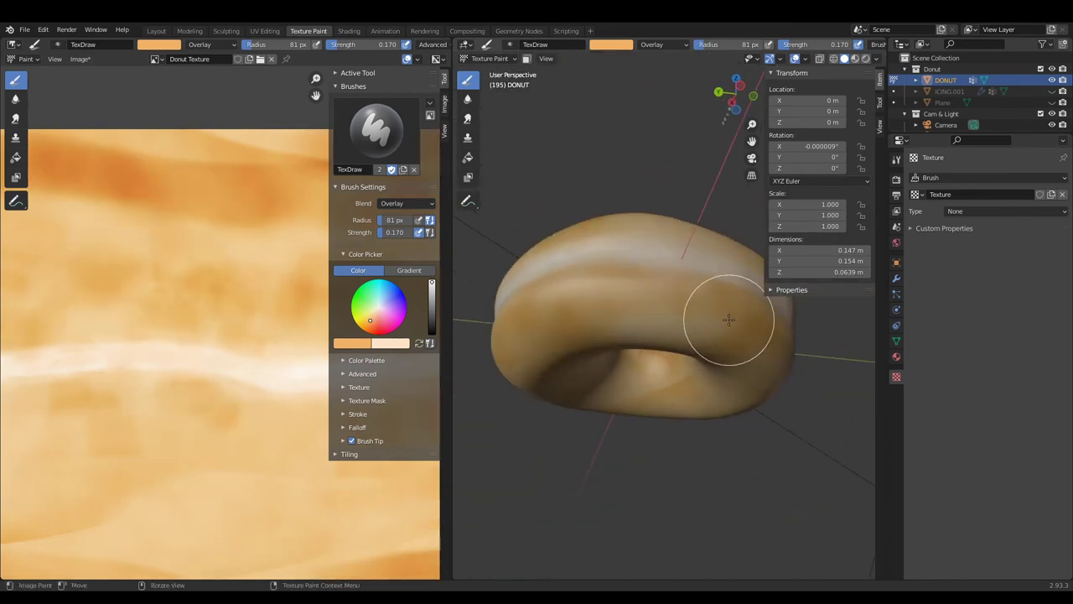
scroll(743, 312, up, 5)
key(f)
click(673, 495)
middle_drag(673, 495, 620, 428)
scroll(646, 264, down, 5)
key(KP_Divide)
click(15, 118)
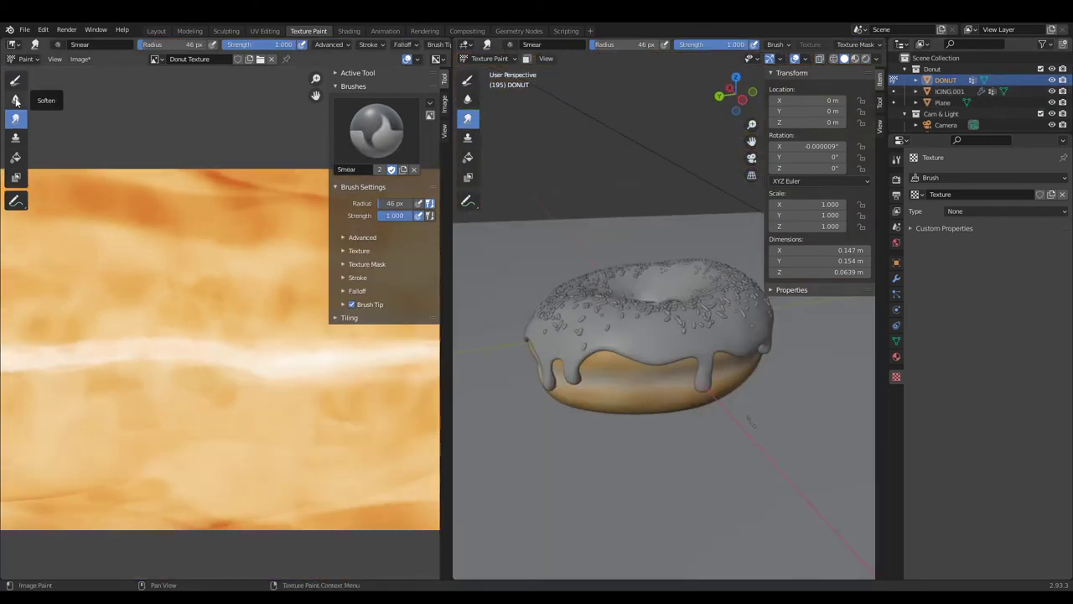
Zoom and pan the Image Editor across the smeared Donut Texture.
scroll(265, 185, down, 2)
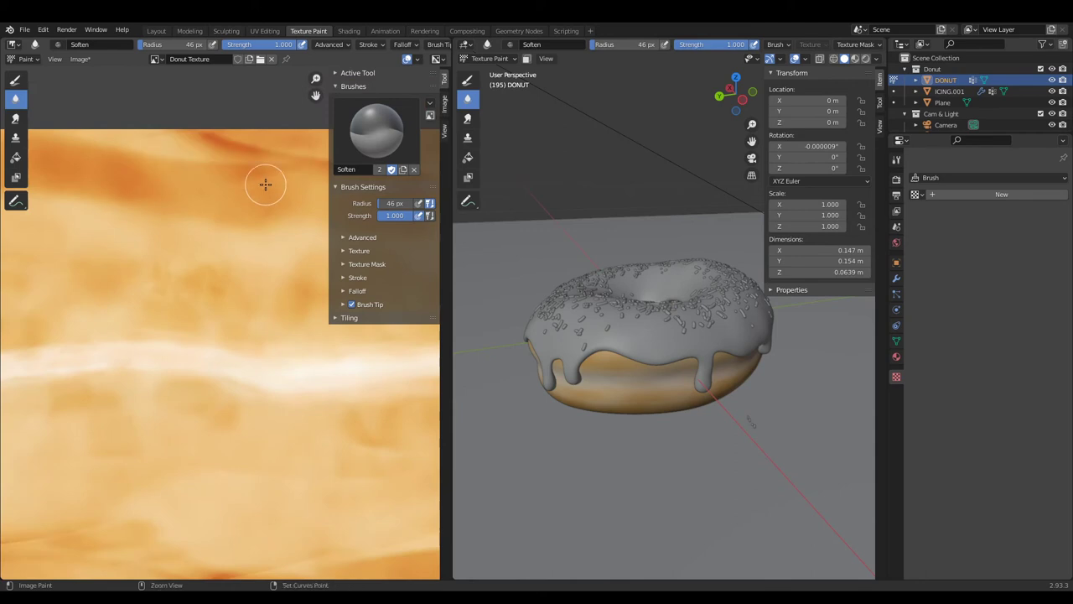
scroll(213, 153, up, 2)
middle_drag(223, 184, 187, 275)
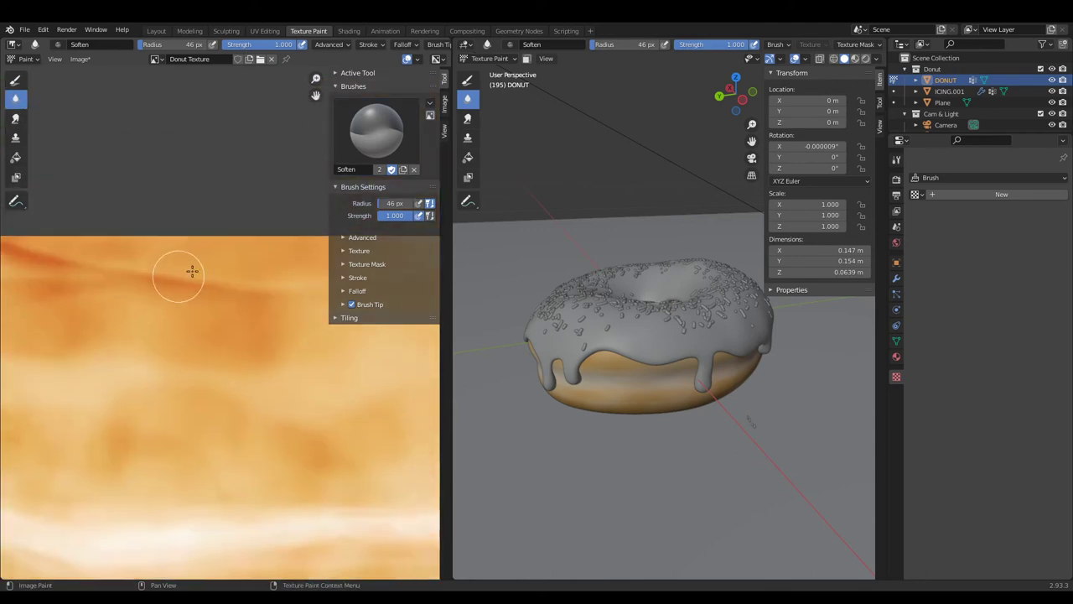
scroll(152, 277, down, 1)
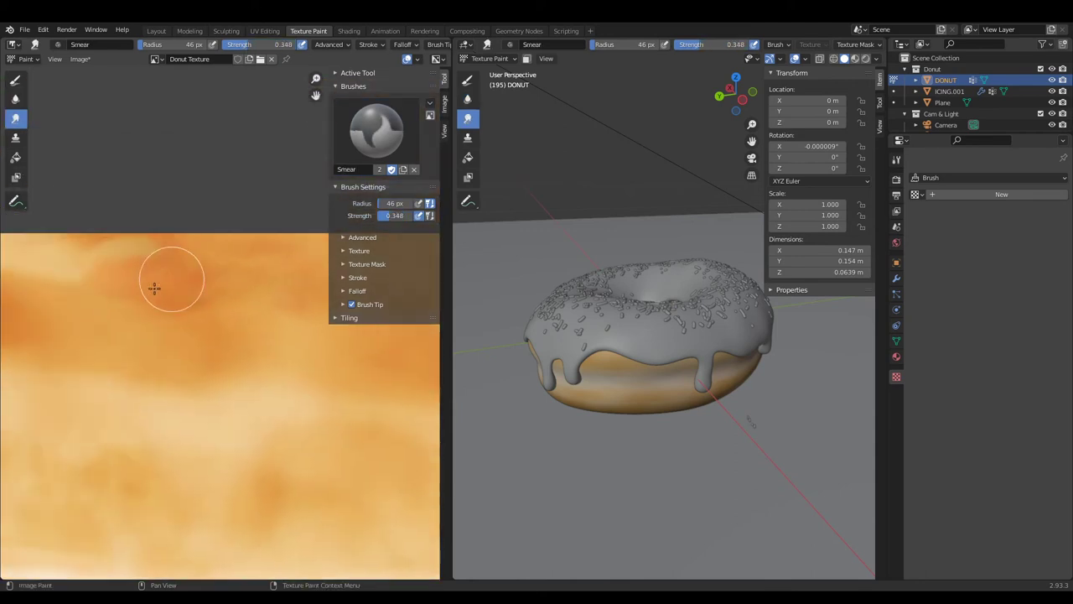
scroll(179, 311, down, 2)
scroll(113, 303, down, 1)
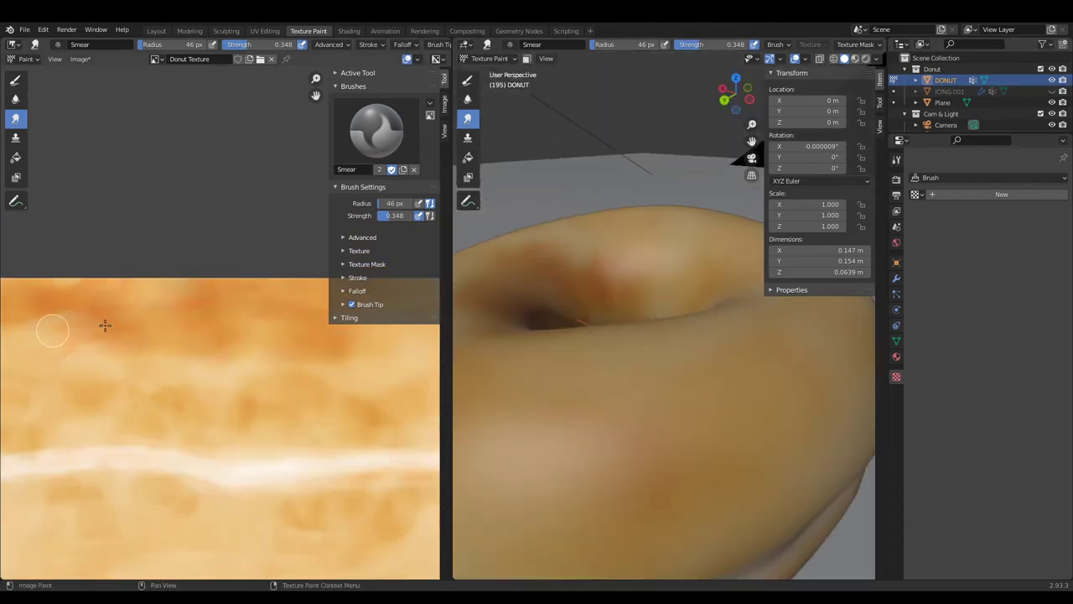
shift+scroll(105, 325, down, 4)
shift+scroll(326, 462, down, 2)
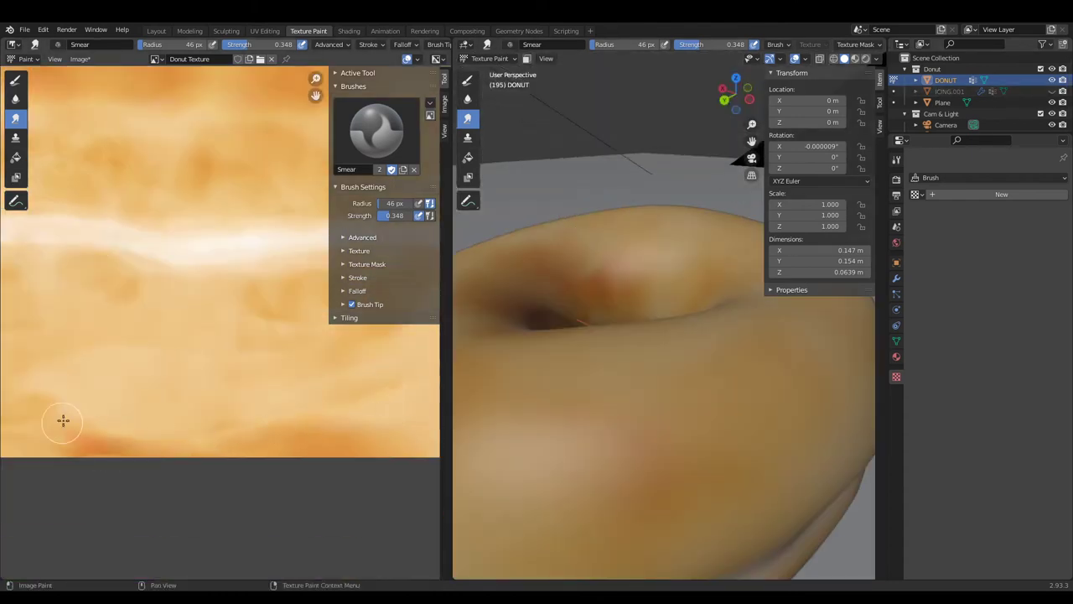
shift+scroll(328, 371, down, 1)
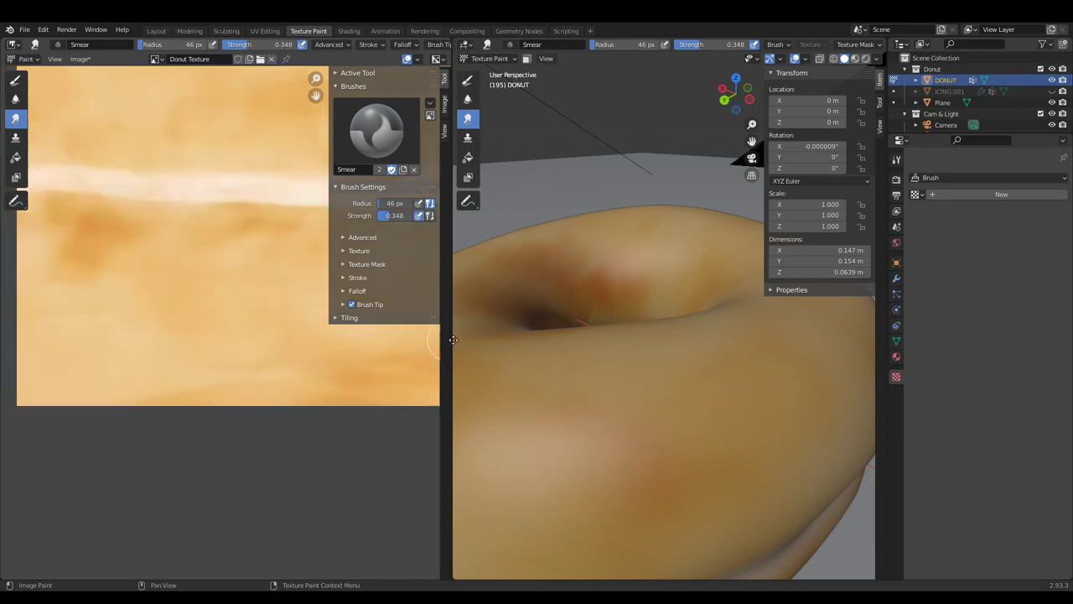
Orbit and zoom the viewport to inspect the donut from above and a low side.
mouse_move(520, 377)
middle_down()
mouse_move(586, 383)
mouse_move(590, 417)
middle_up()
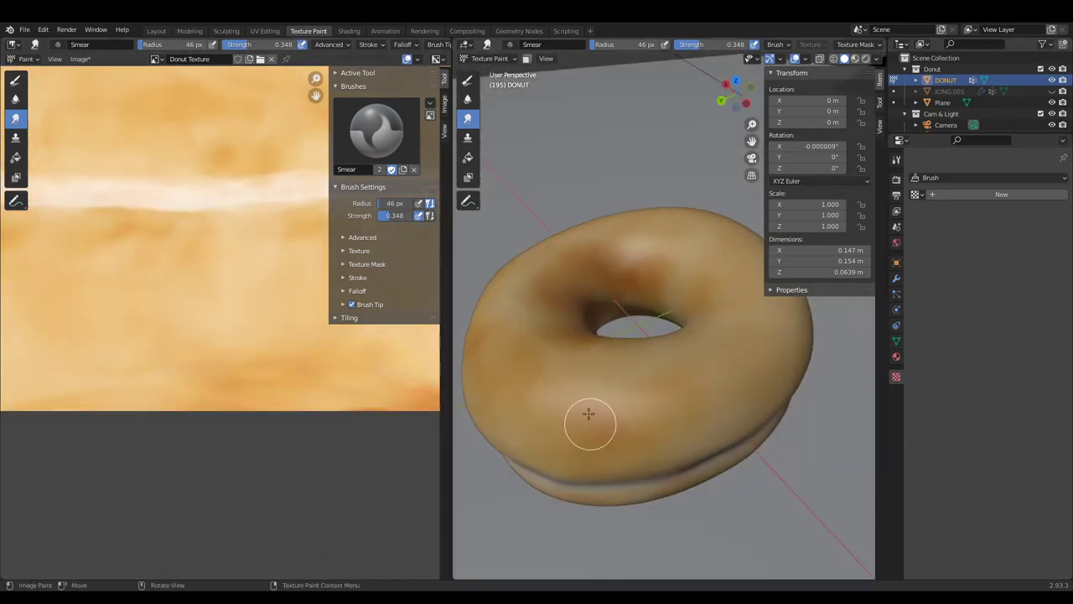
scroll(183, 241, down, 1)
scroll(243, 243, down, 1)
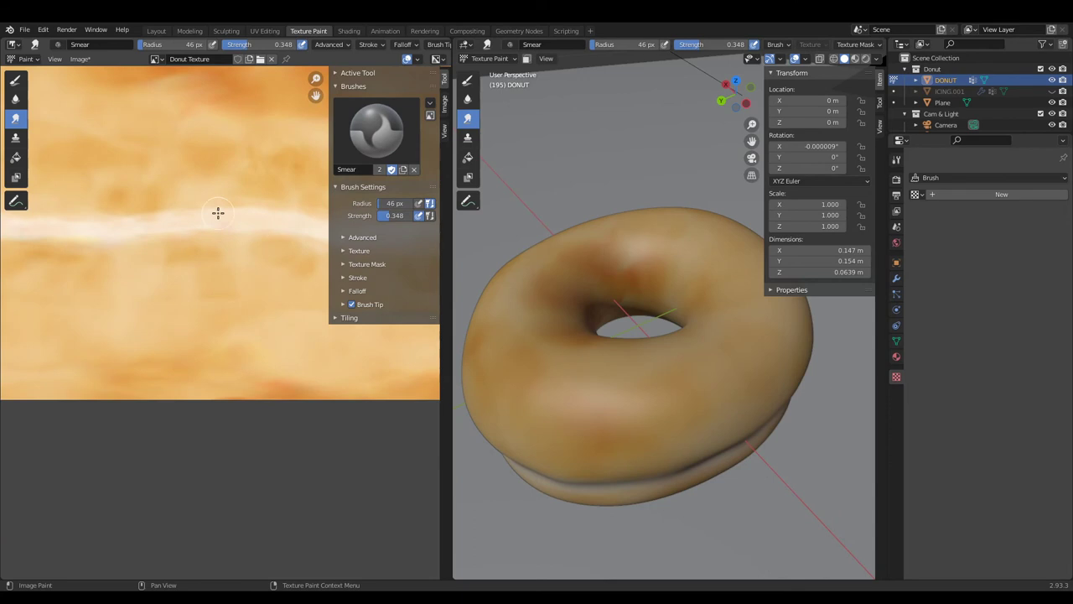
scroll(193, 227, down, 1)
scroll(159, 243, down, 1)
ctrl+scroll(154, 246, up, 3)
mouse_move(604, 336)
middle_down()
mouse_move(730, 313)
mouse_move(573, 351)
middle_up()
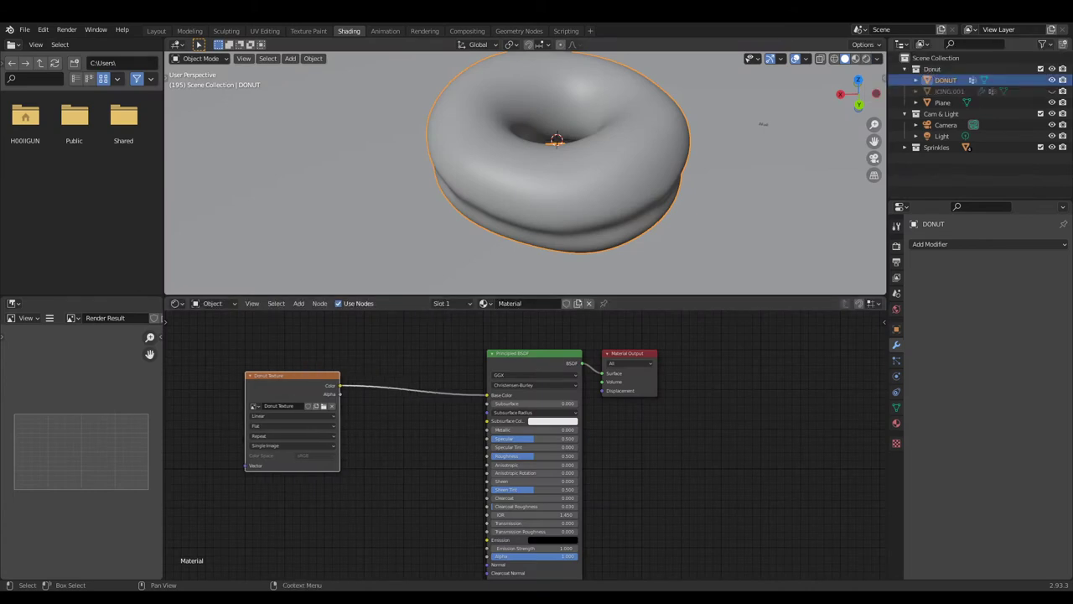
Add a Noise Texture node to the donut material with scale around 14.
drag(166, 299, 84, 377)
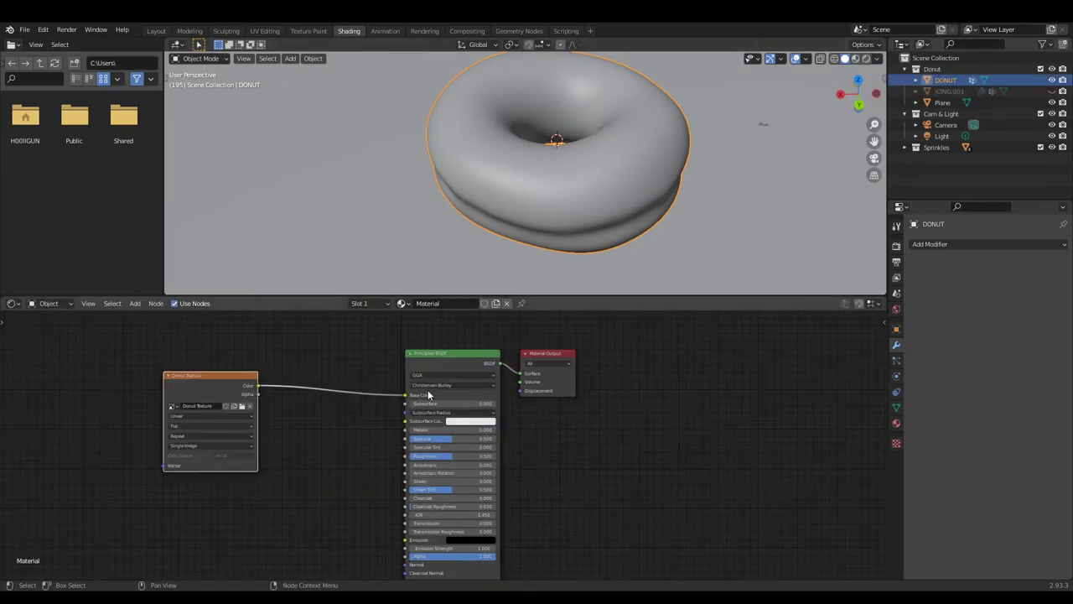
drag(452, 352, 410, 346)
middle_drag(671, 193, 718, 204)
key(shift+a)
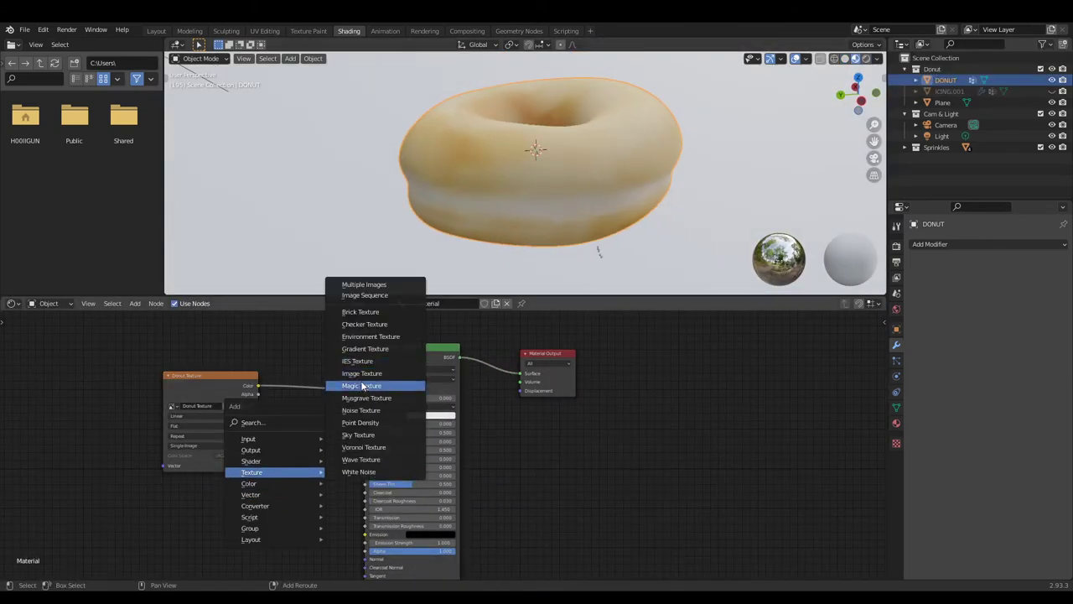
click(377, 400)
click(260, 502)
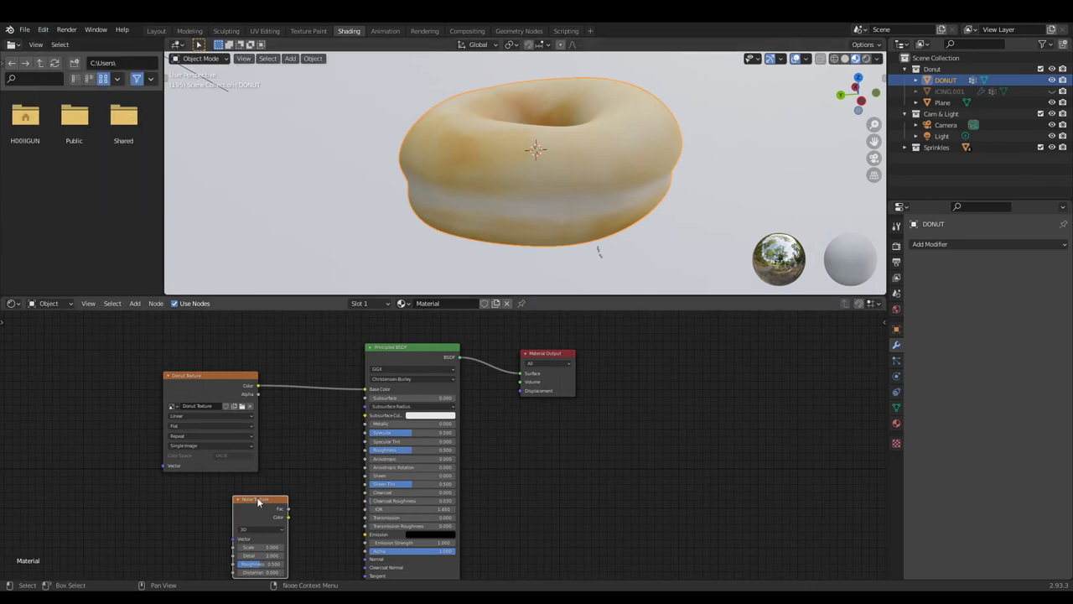
ctrl+shift+click(260, 503)
mouse_move(260, 547)
mouse_down()
mouse_move(302, 547)
mouse_move(244, 547)
mouse_up()
middle_drag(450, 269, 640, 162)
Feed Object coordinates from a Texture Coordinate node into the noise Vector input.
key(shift+a)
click(219, 411)
click(123, 488)
drag(179, 526, 318, 546)
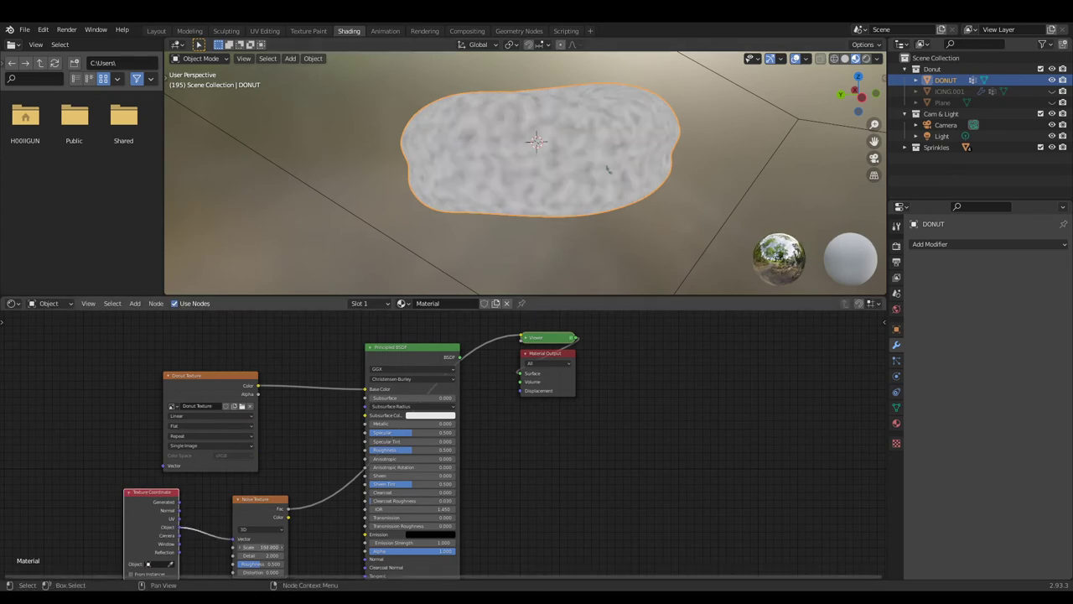
middle_drag(608, 169, 490, 202)
Add Vector Displacement driven by noise Color and connect it to the Material Output displacement.
key(shift+a)
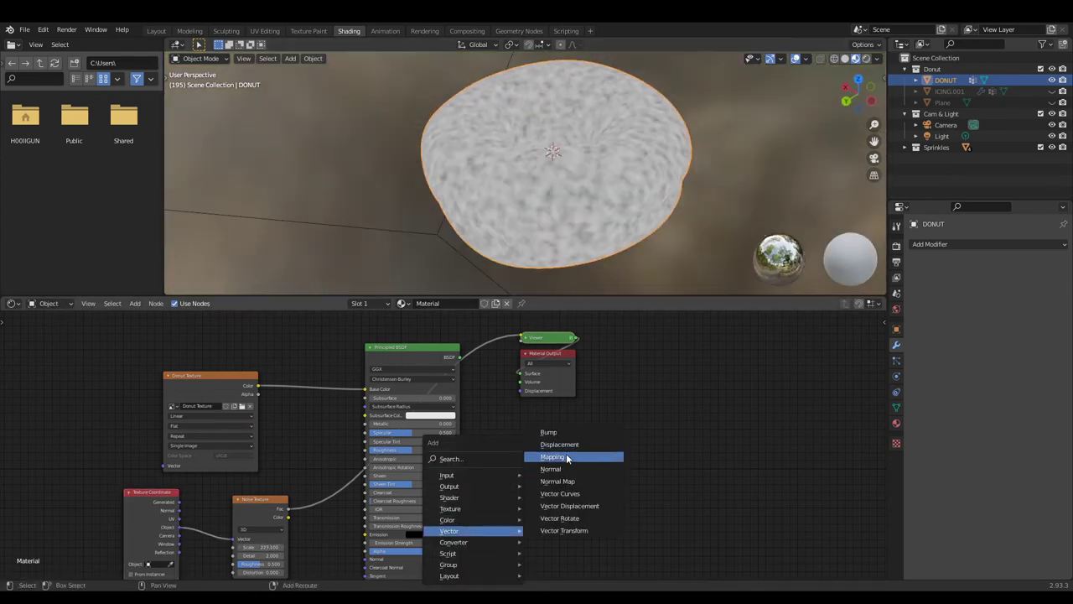
click(570, 505)
click(551, 410)
scroll(550, 410, up, 2)
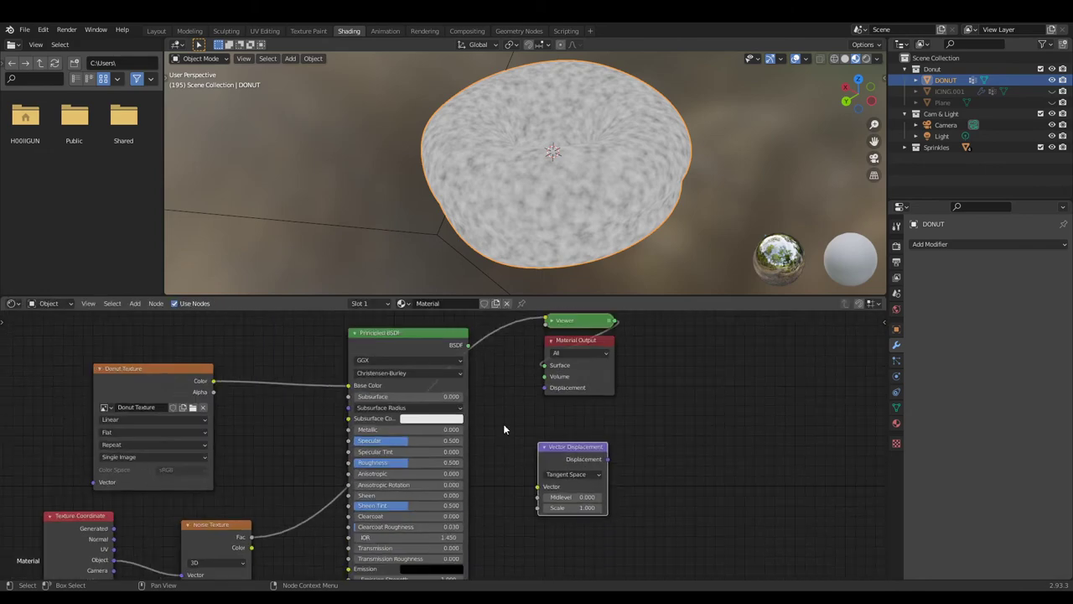
shift+scroll(520, 423, down, 2)
drag(248, 507, 526, 459)
drag(540, 352, 540, 348)
scroll(429, 324, down, 2)
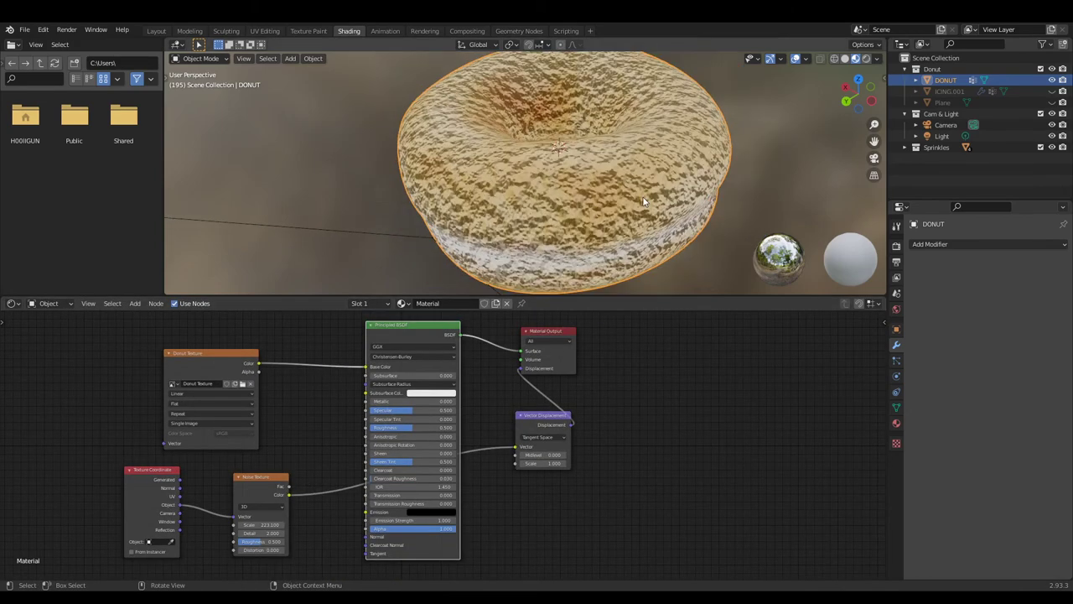
Check the bumpy donut in rendered shading, toggling the icing, then return to Layout.
key(z)
middle_drag(719, 238, 755, 226)
click(1052, 90)
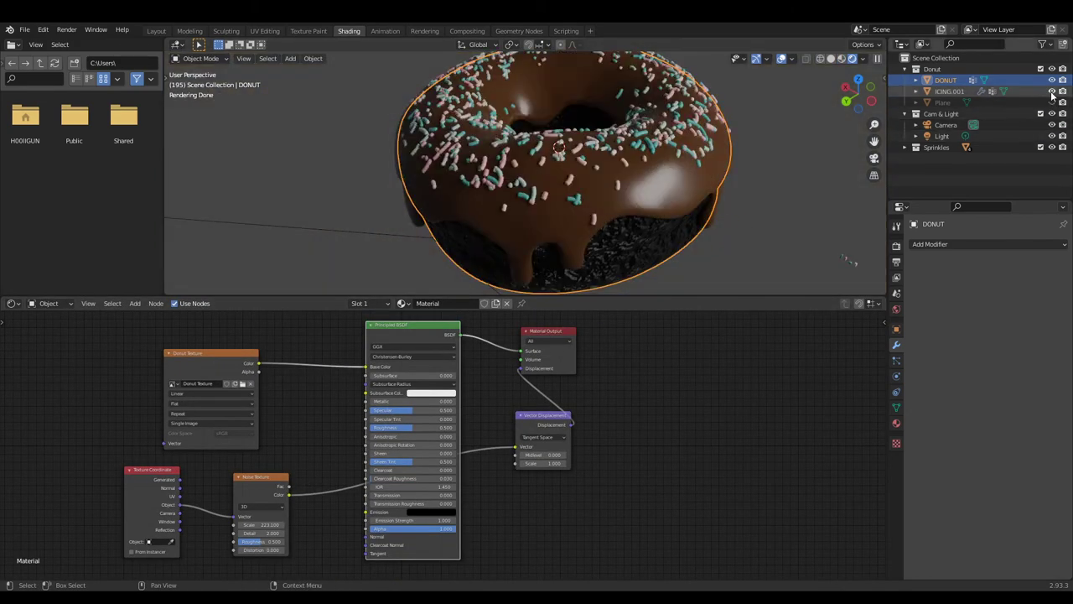
click(1052, 91)
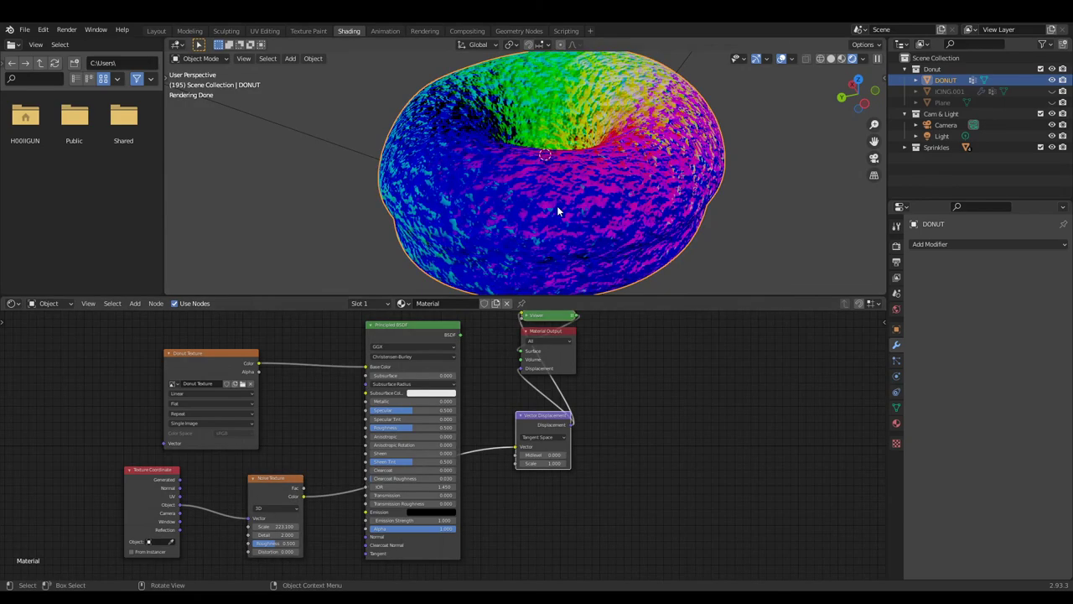
middle_drag(788, 193, 828, 164)
click(156, 30)
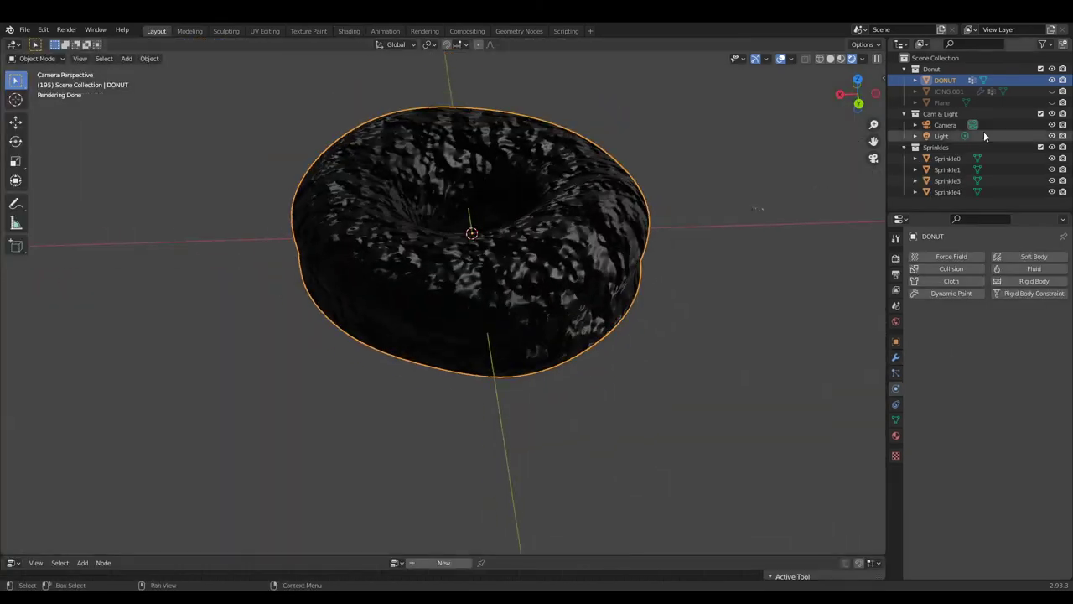
Lower the Vector Displacement scale to 0.010, keeping Tangent Space, and inspect the displacement input.
middle_drag(587, 218, 628, 279)
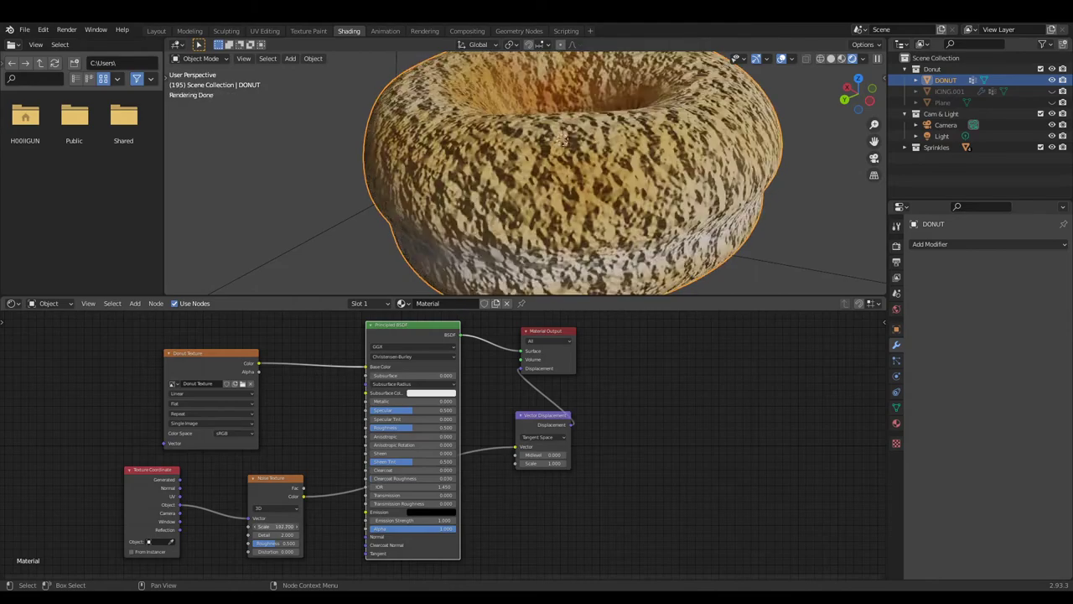
mouse_move(565, 467)
mouse_down()
mouse_move(545, 467)
mouse_move(554, 455)
mouse_up()
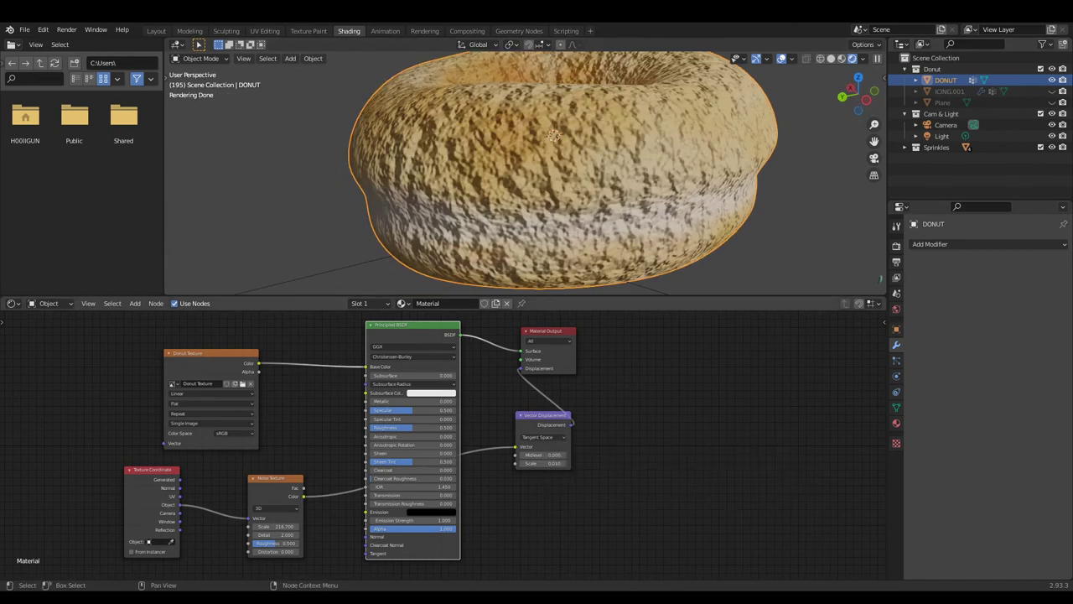
click(560, 439)
click(896, 423)
click(975, 529)
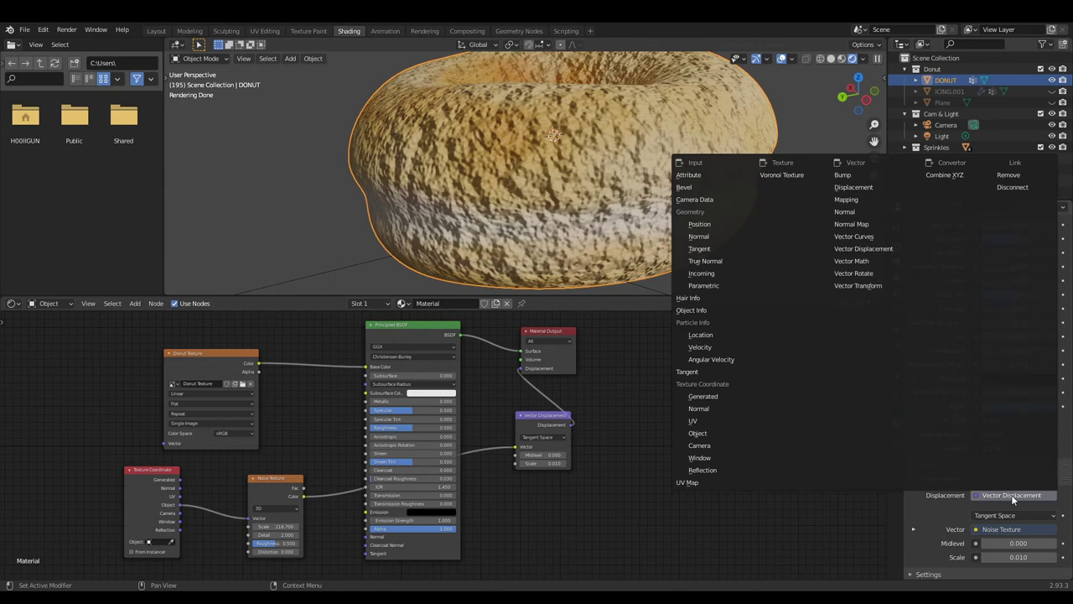
click(975, 529)
scroll(460, 447, down, 2)
scroll(460, 447, up, 1)
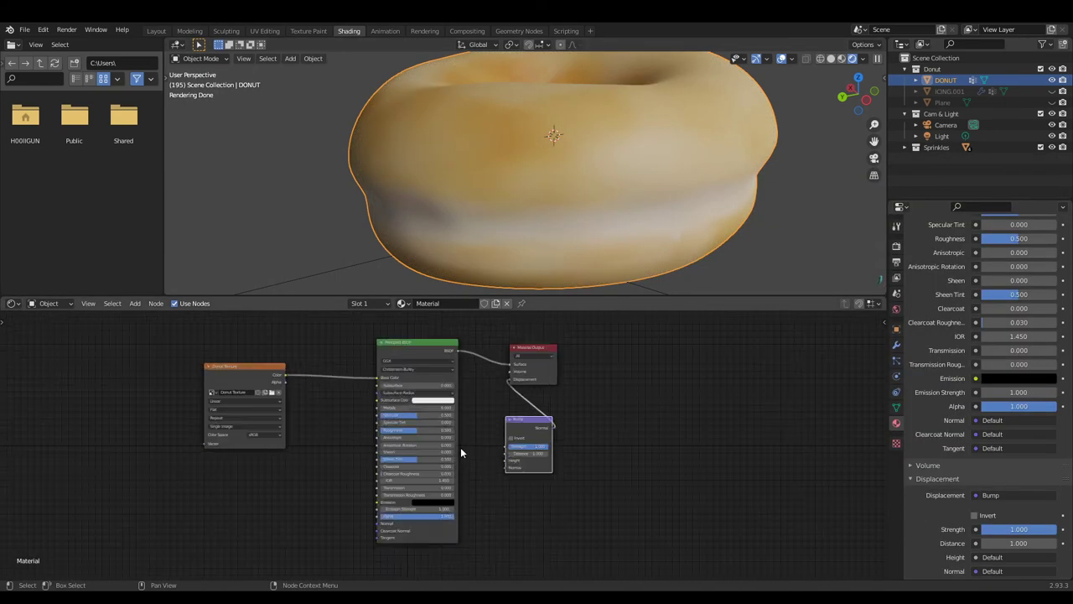
Set the displacement scale to 1.1, then replace Vector Displacement with a Bump node.
click(1018, 557)
text(1.1)
key(Return)
click(975, 529)
click(844, 175)
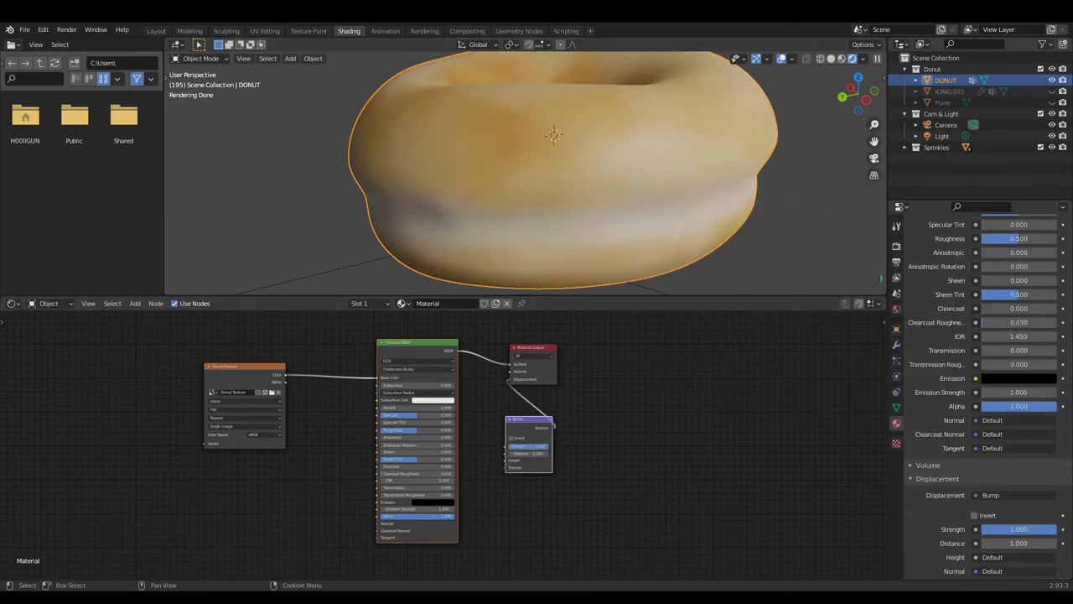
scroll(545, 454, up, 1)
Undo back to Vector Displacement, use Displacement and Bump, and set scale to 0.002.
drag(545, 454, 511, 454)
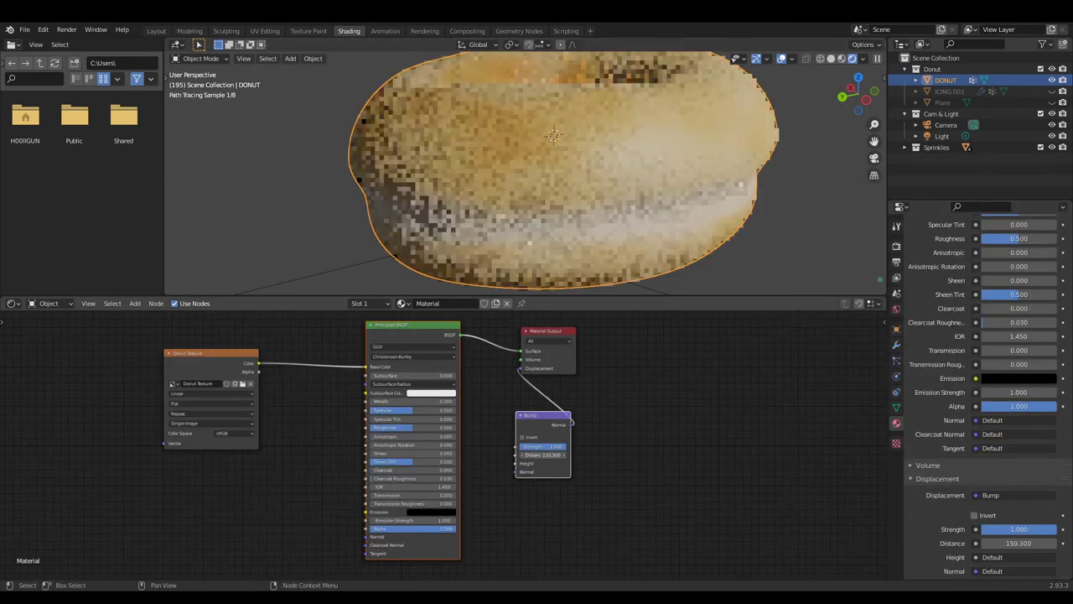
key(ctrl+z)
key(ctrl+z)
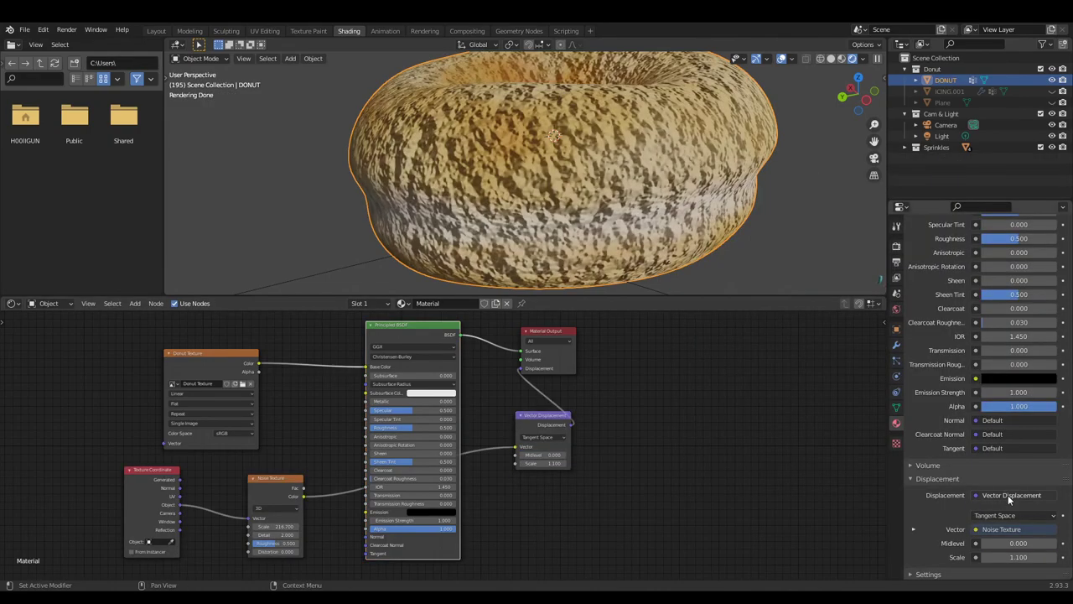
scroll(981, 390, down, 4)
click(1014, 496)
click(1018, 505)
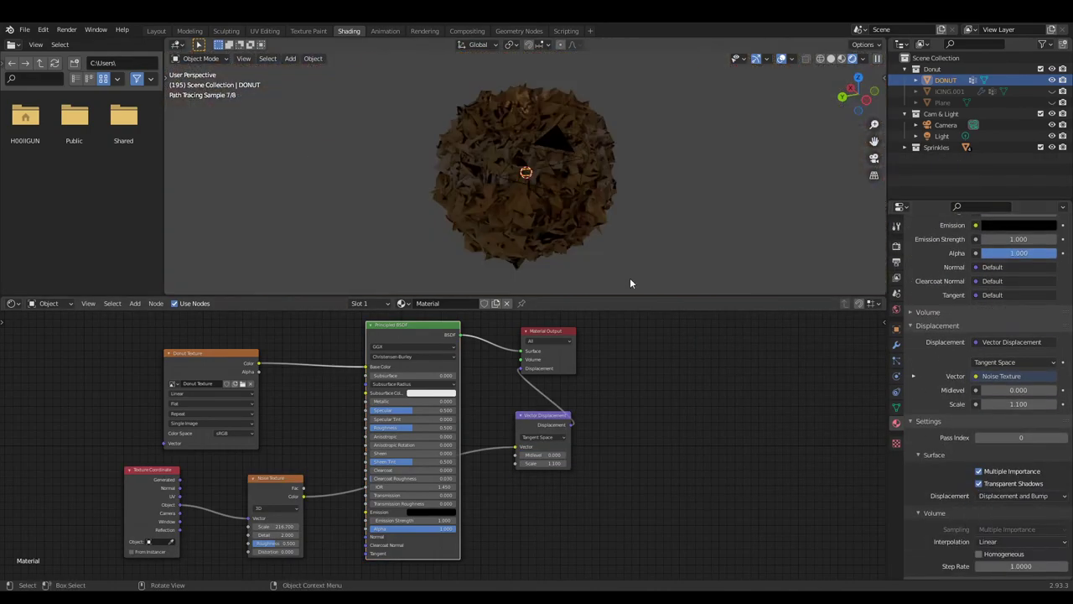
drag(553, 463, 587, 463)
text(0.005)
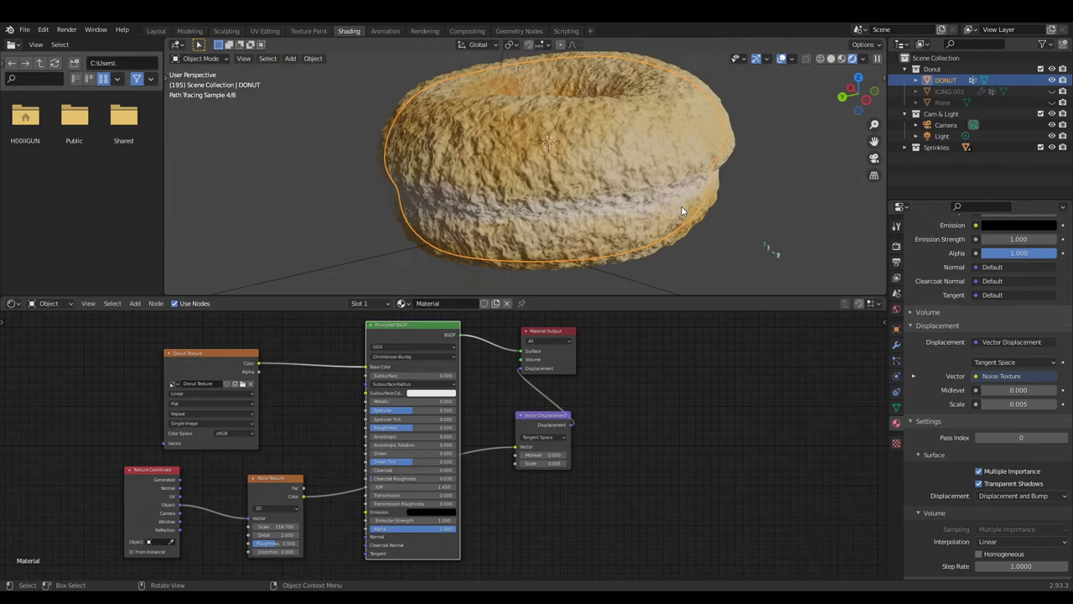
text(2)
key(Return)
Set the material roughness to 0.309 and orbit to check the donut's subtle bumps.
middle_drag(537, 210, 562, 199)
scroll(682, 172, down, 3)
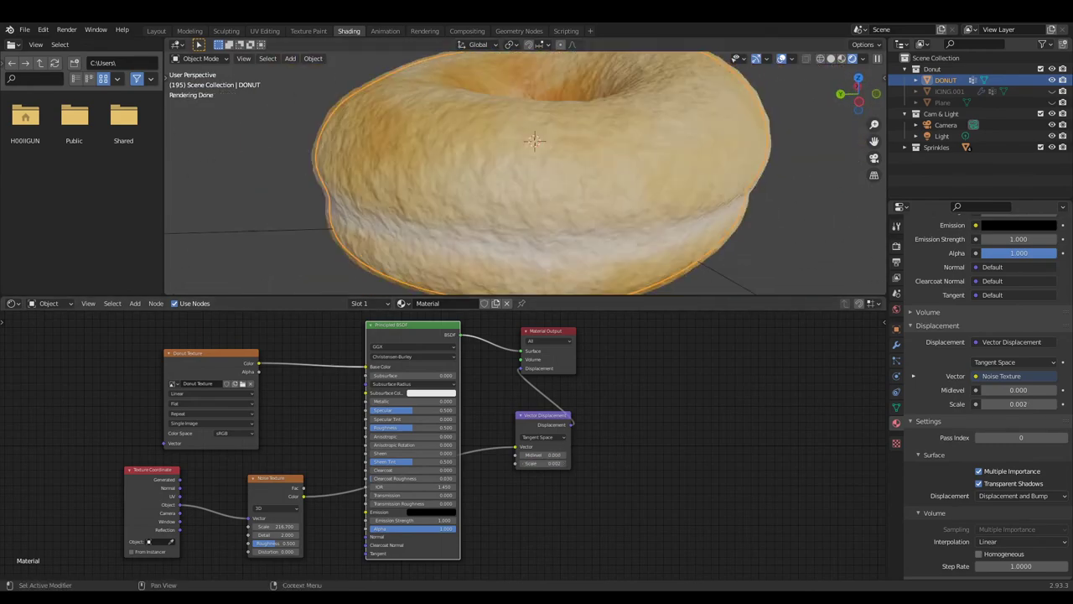
middle_drag(545, 201, 565, 173)
scroll(565, 172, down, 2)
scroll(984, 315, up, 5)
drag(1006, 331, 1018, 332)
mouse_move(563, 162)
middle_down()
mouse_move(537, 171)
mouse_move(594, 189)
middle_up()
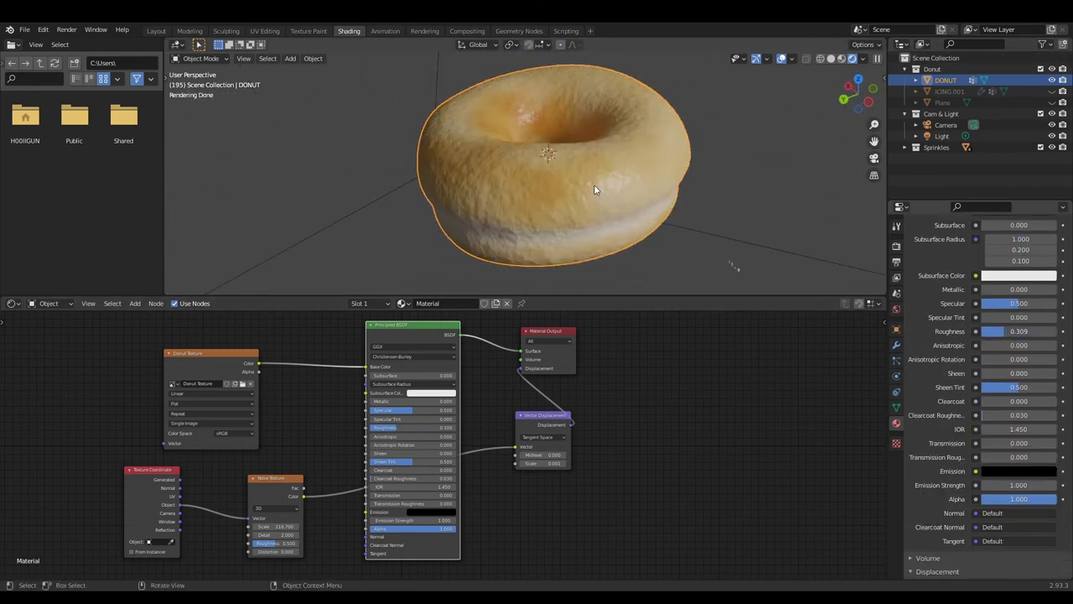
mouse_move(594, 189)
middle_down()
mouse_move(652, 201)
mouse_move(398, 152)
mouse_move(419, 160)
middle_up()
scroll(933, 384, down, 8)
click(1006, 459)
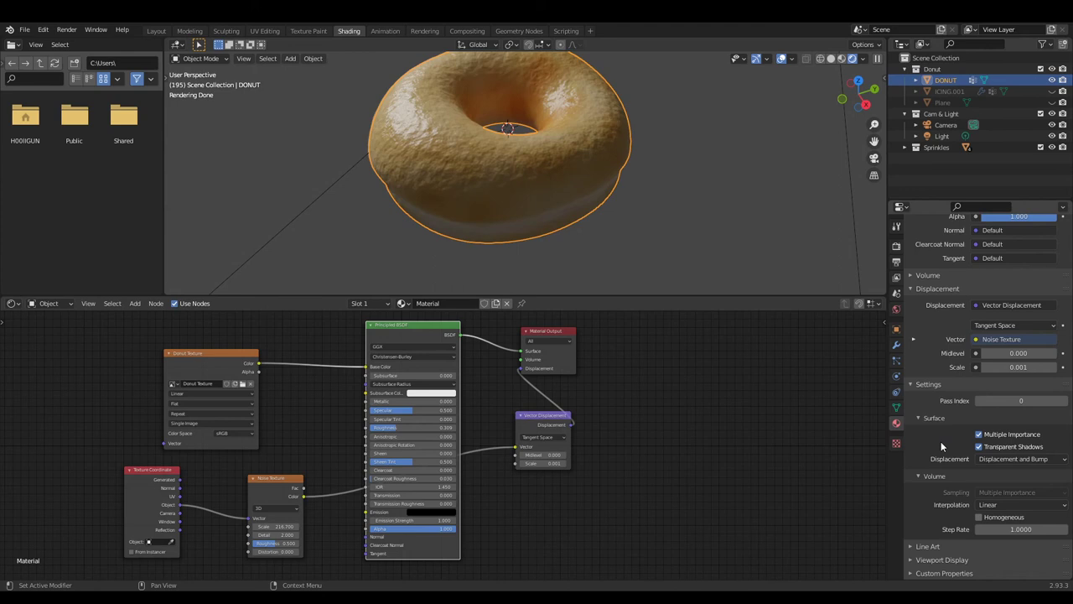